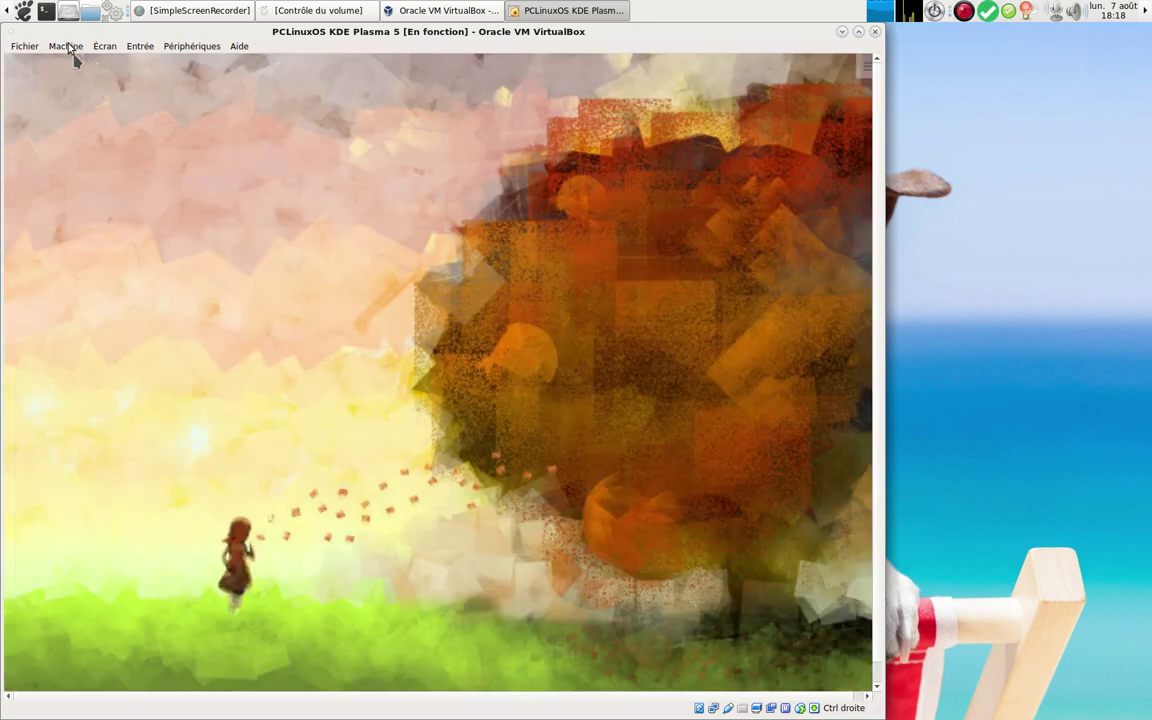
Step: Switch the PCLinuxOS KDE Plasma 5 virtual machine's display to full-screen mode
click(97, 46)
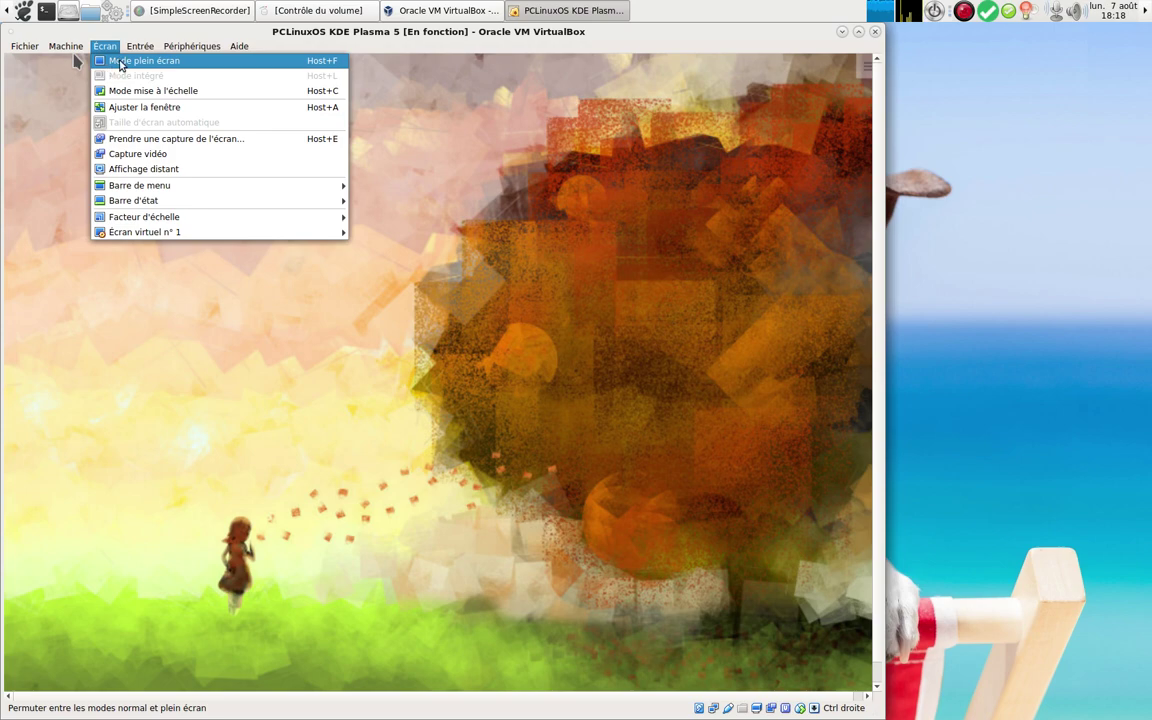
click(112, 62)
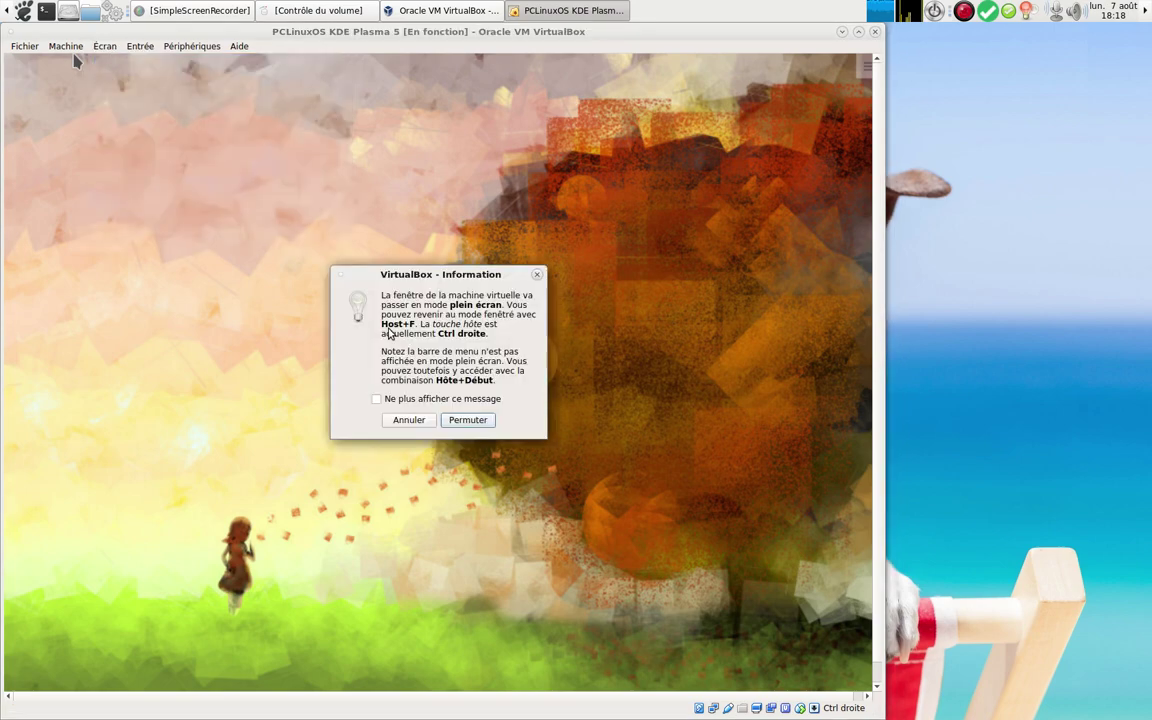
click(468, 420)
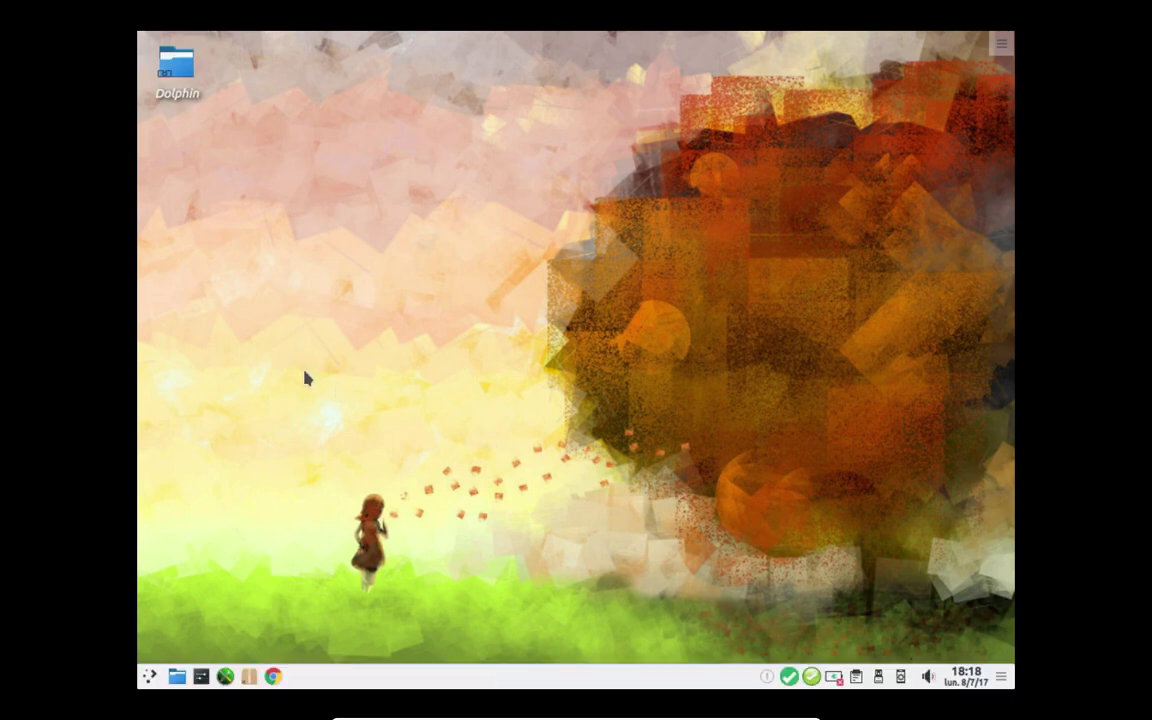
Step: Look through the first application categories, launch Htop to examine the running processes, and close it
click(143, 679)
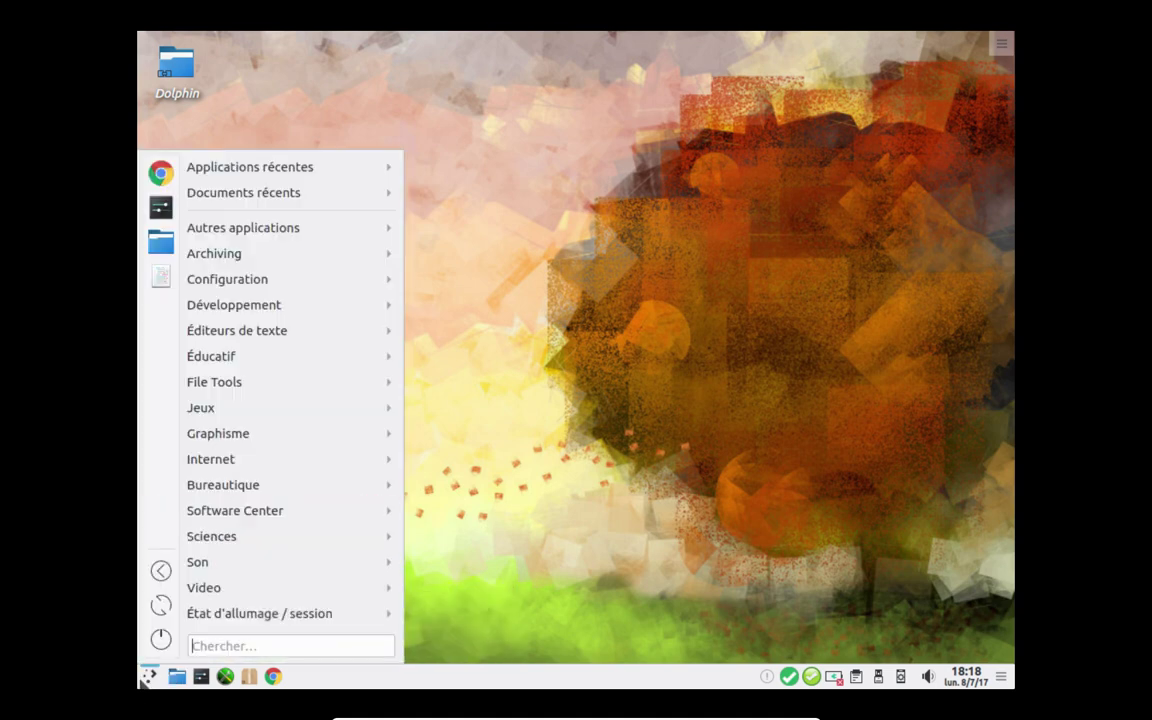
mouse_move(231, 512)
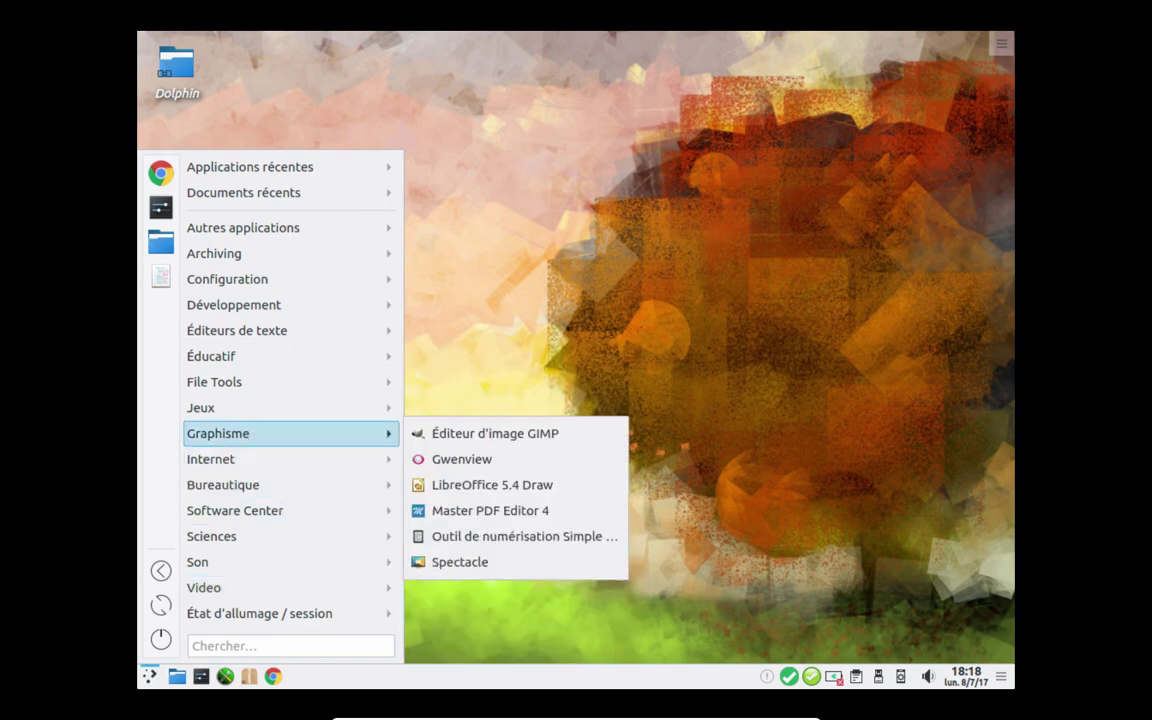
mouse_move(296, 190)
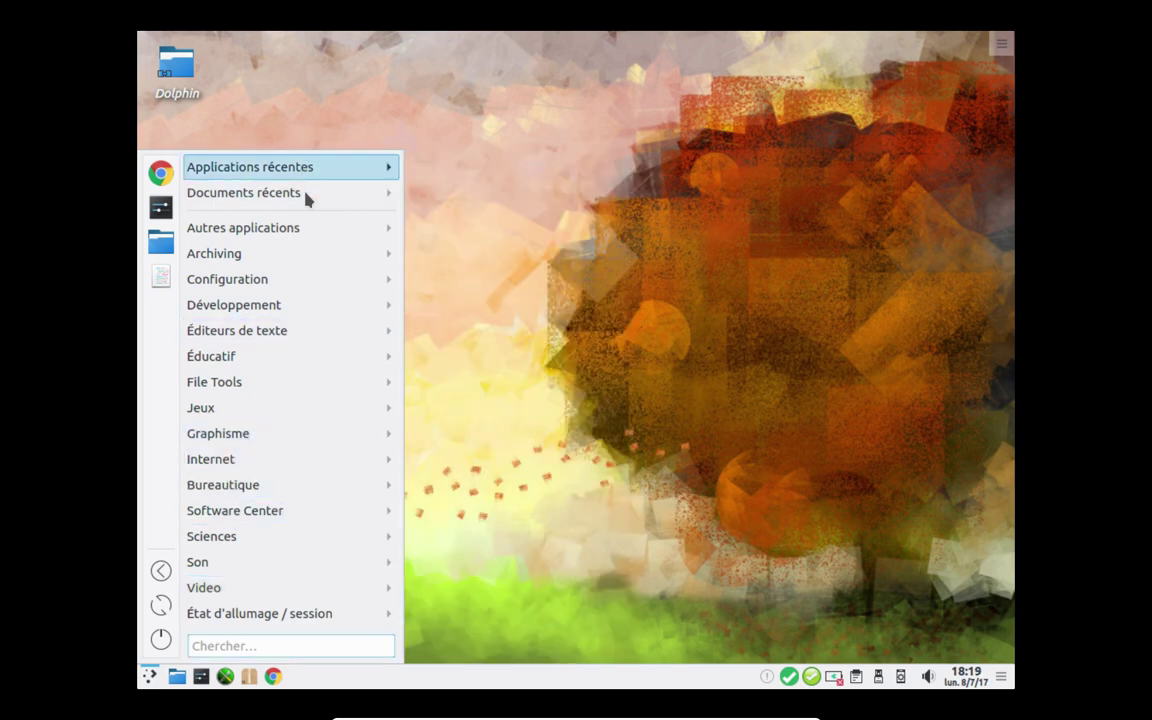
mouse_move(275, 168)
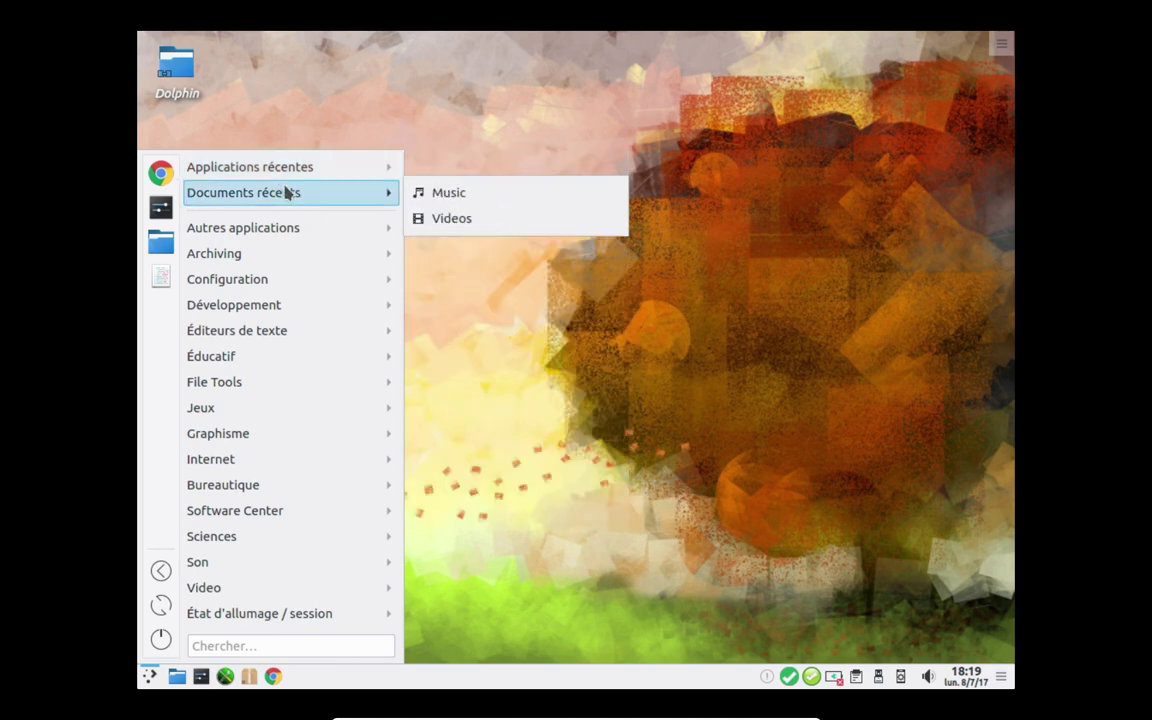
mouse_move(291, 226)
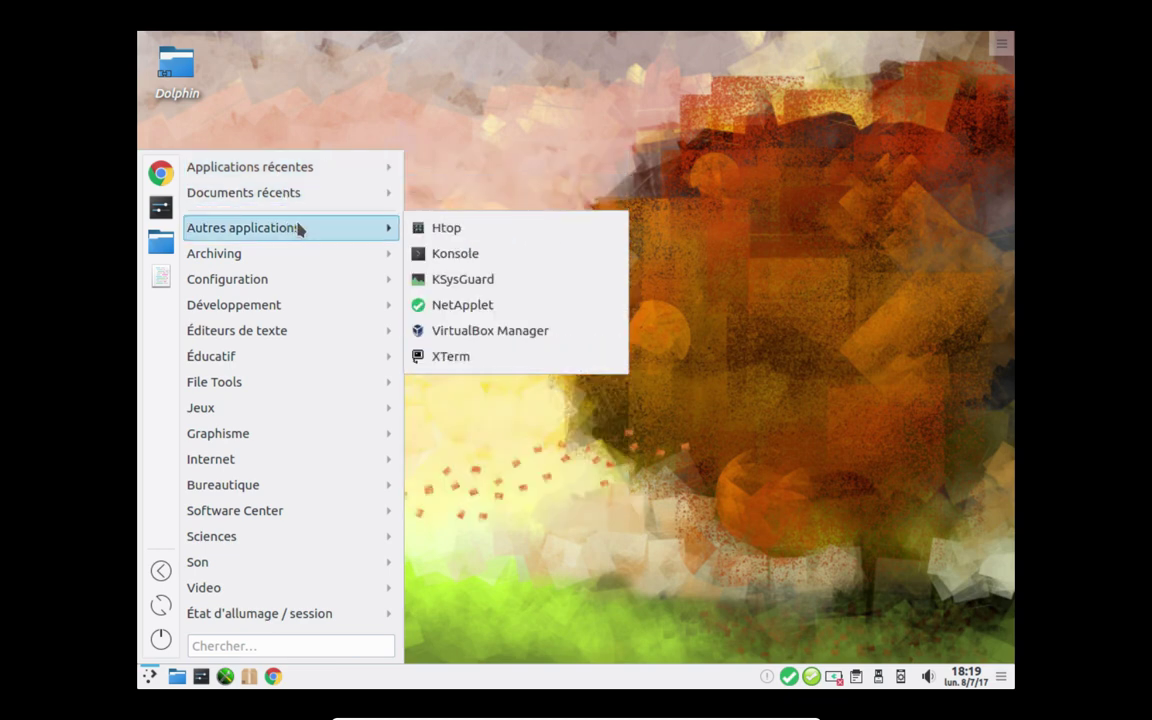
click(464, 230)
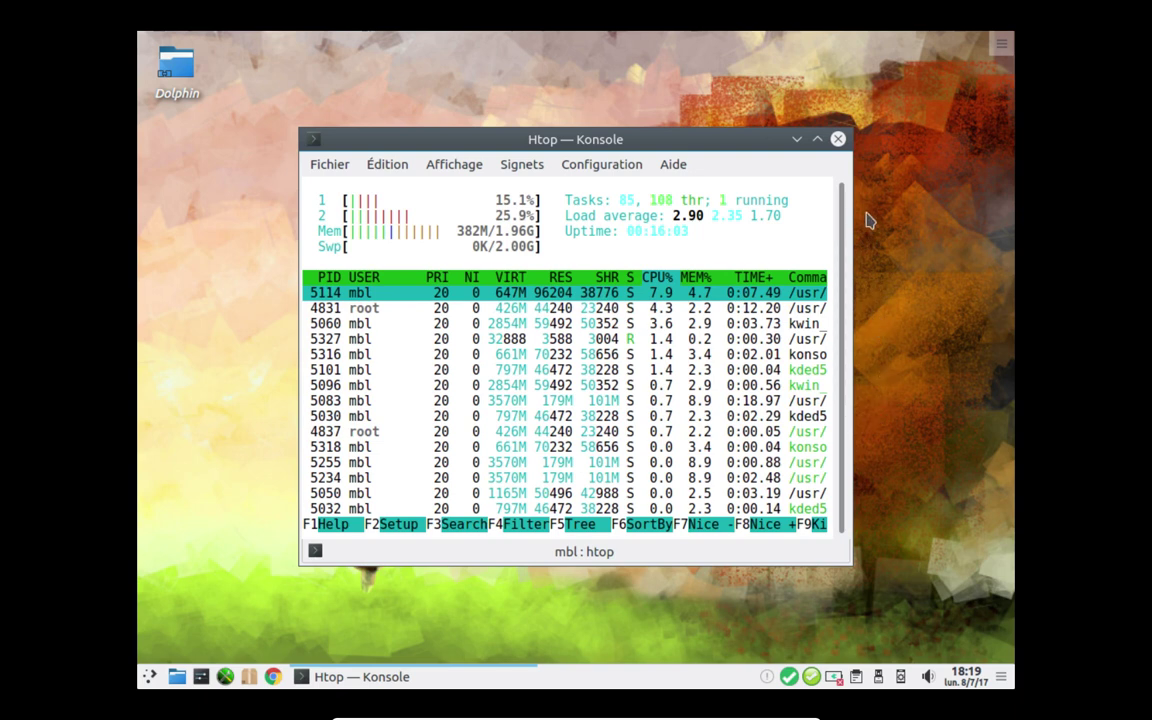
click(838, 140)
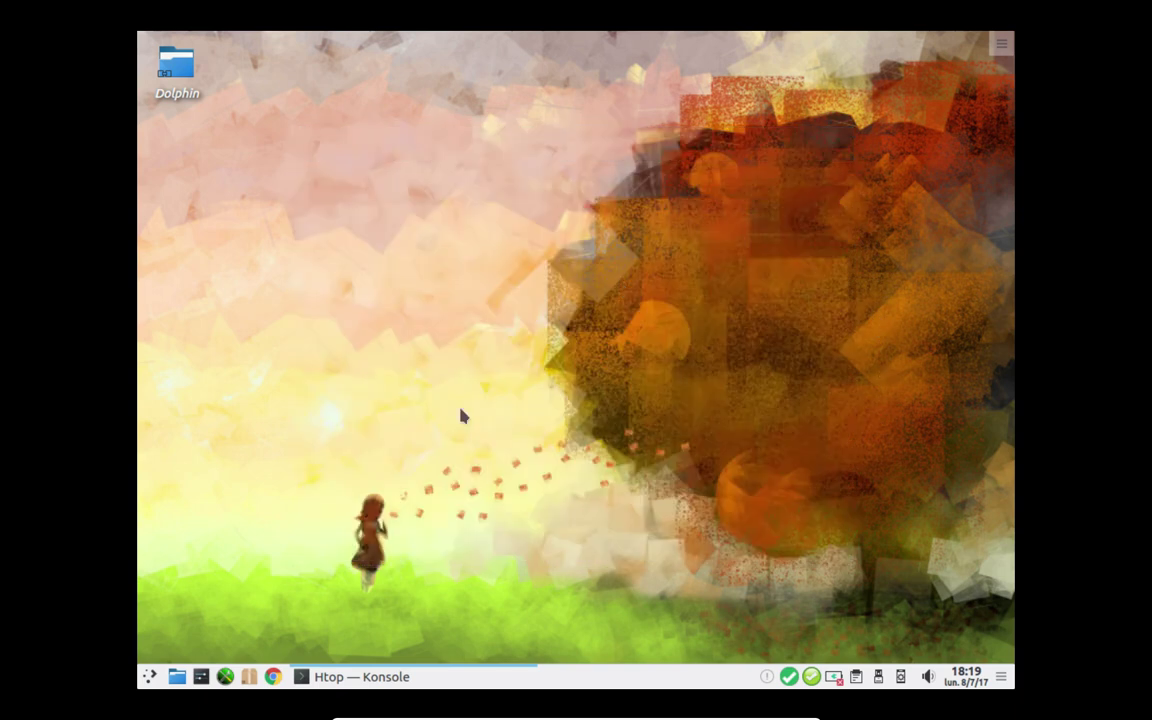
Step: Launch KSysGuard, examine the process table and the system load graphs, and close it
click(150, 676)
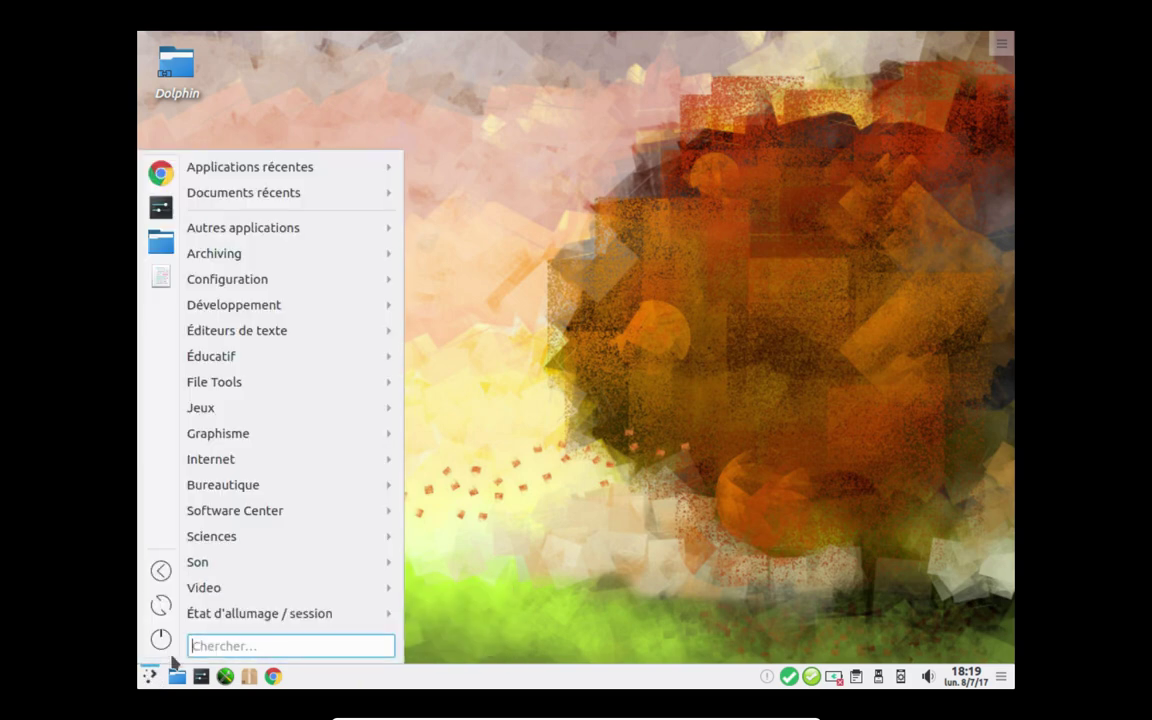
mouse_move(386, 231)
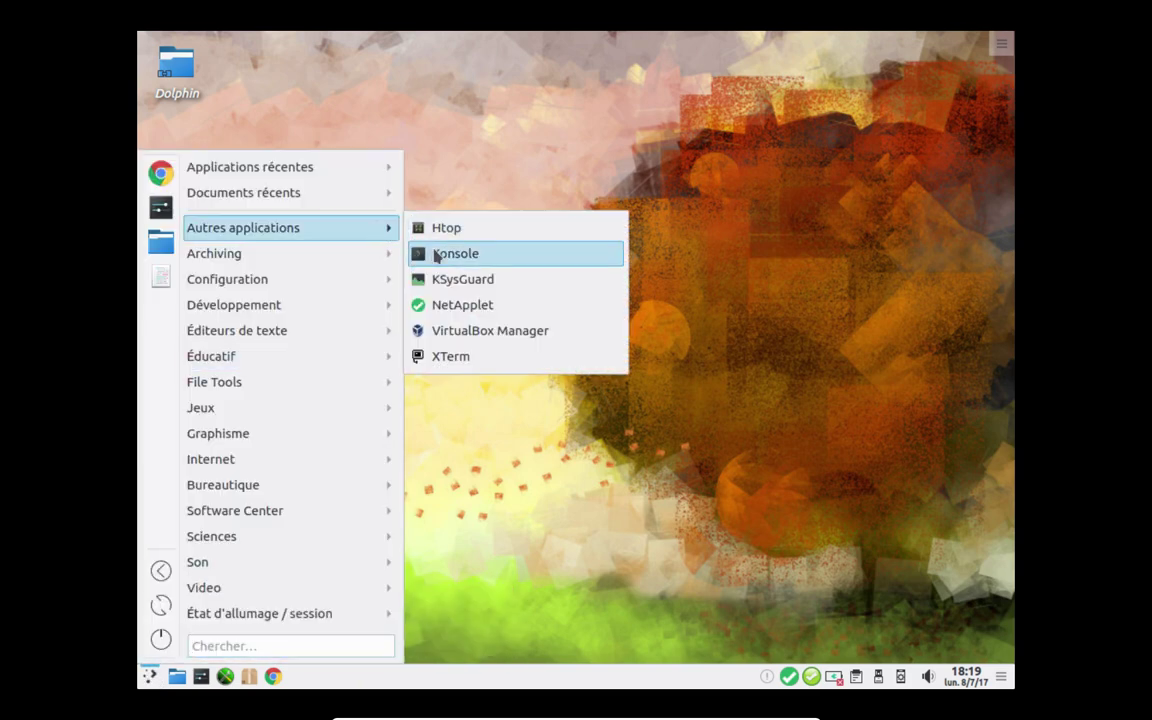
click(458, 285)
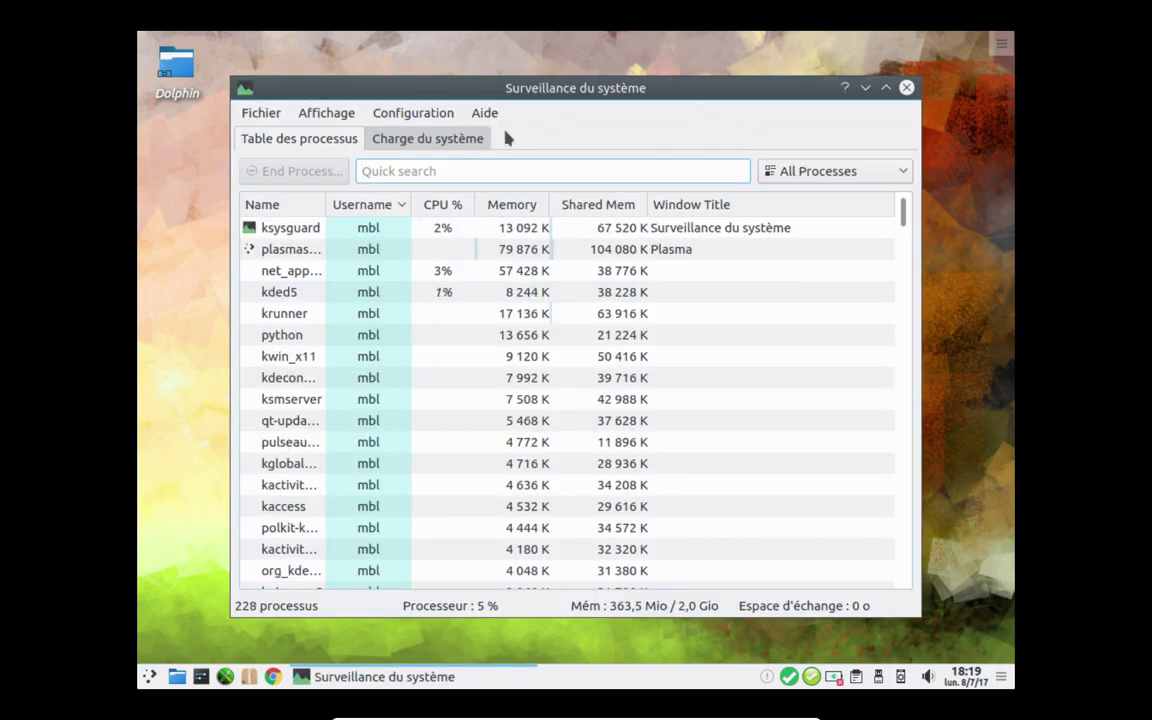
click(468, 146)
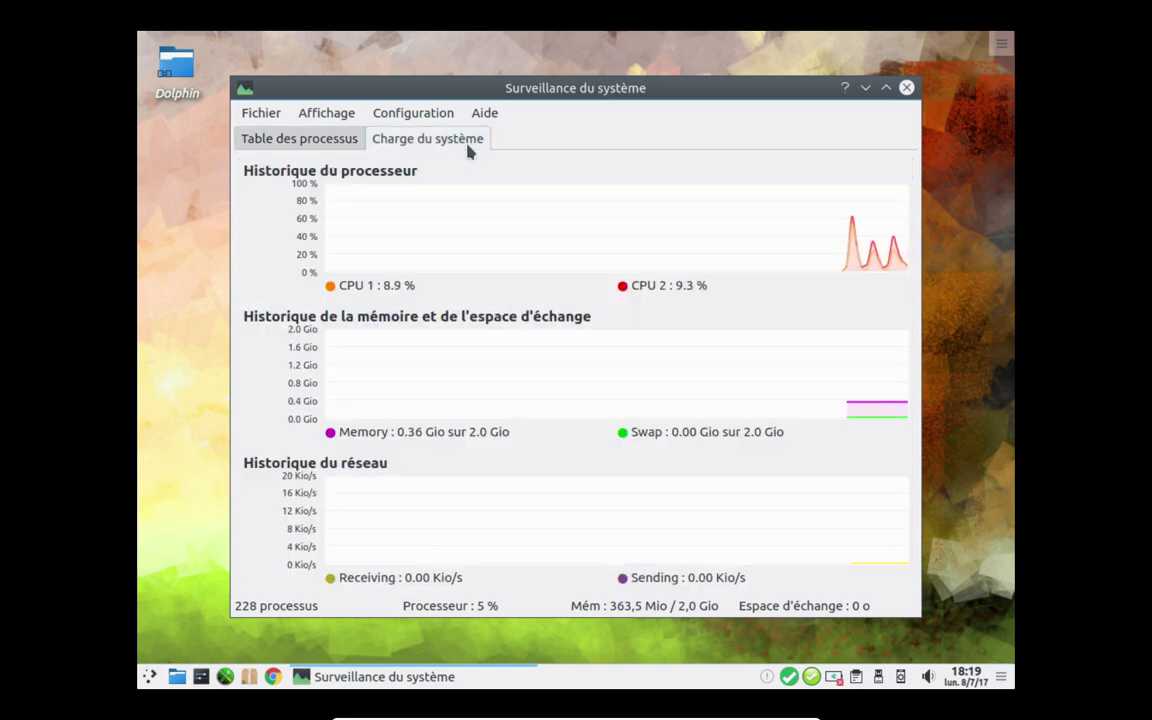
click(906, 88)
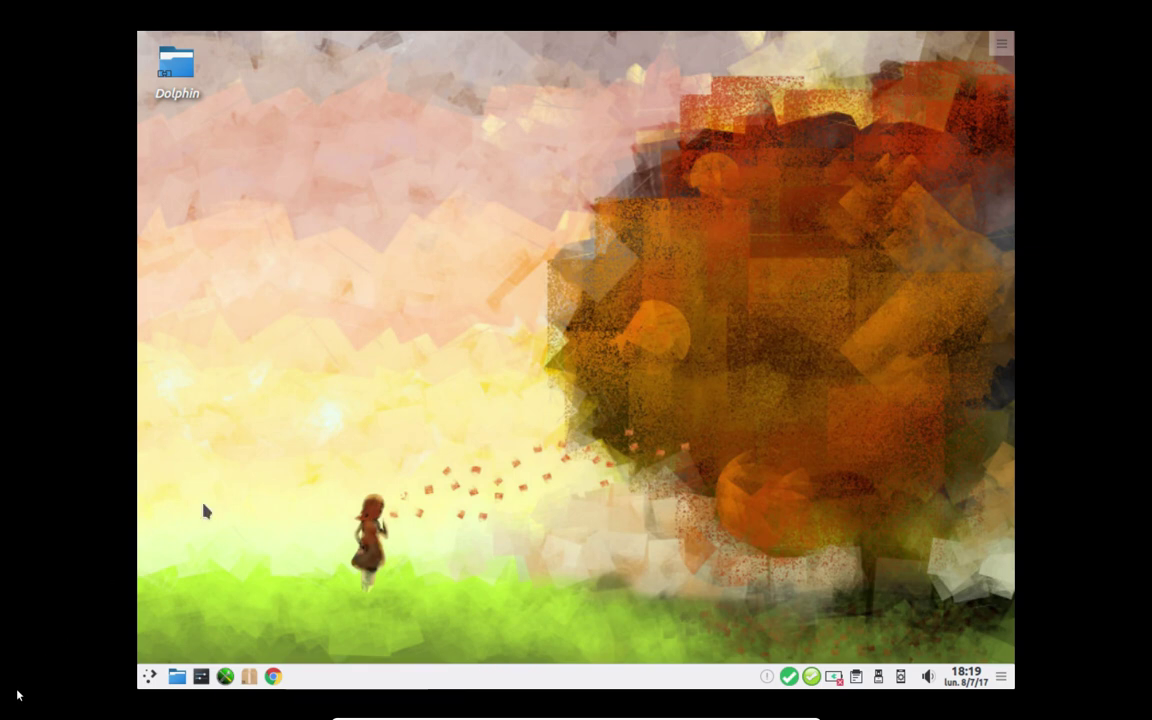
Step: Look through the Configuration applications, open Centre d'informations to read the system's software and hardware details, and close it
click(149, 676)
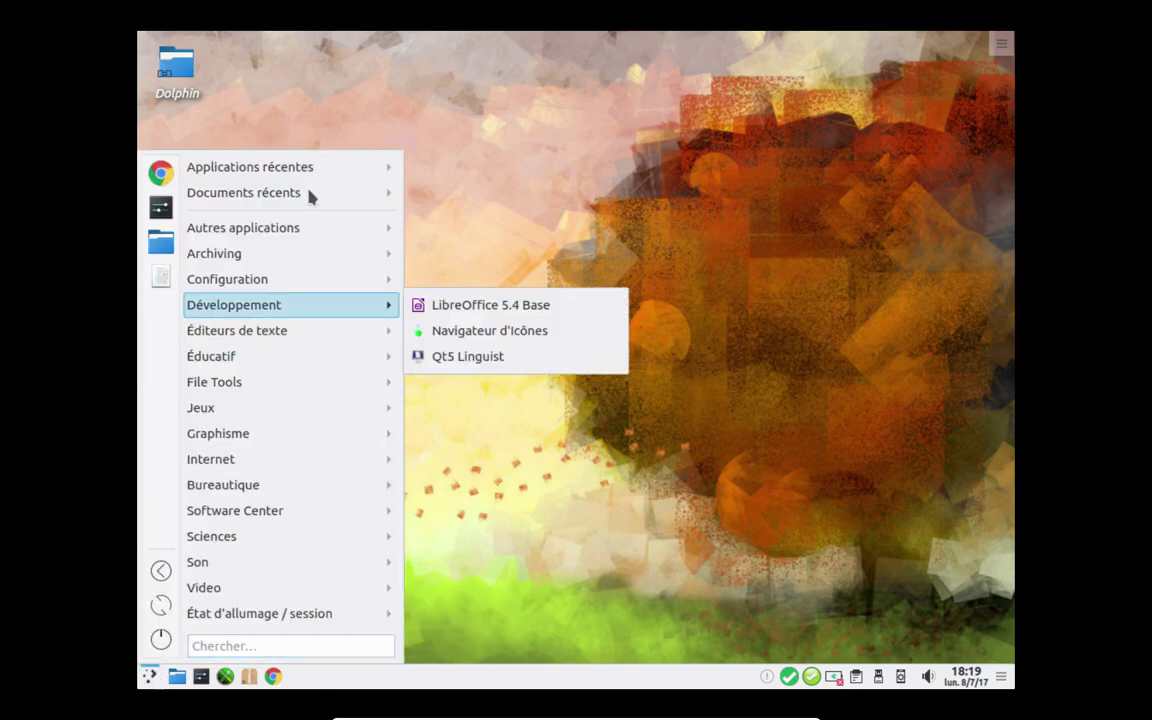
mouse_move(315, 232)
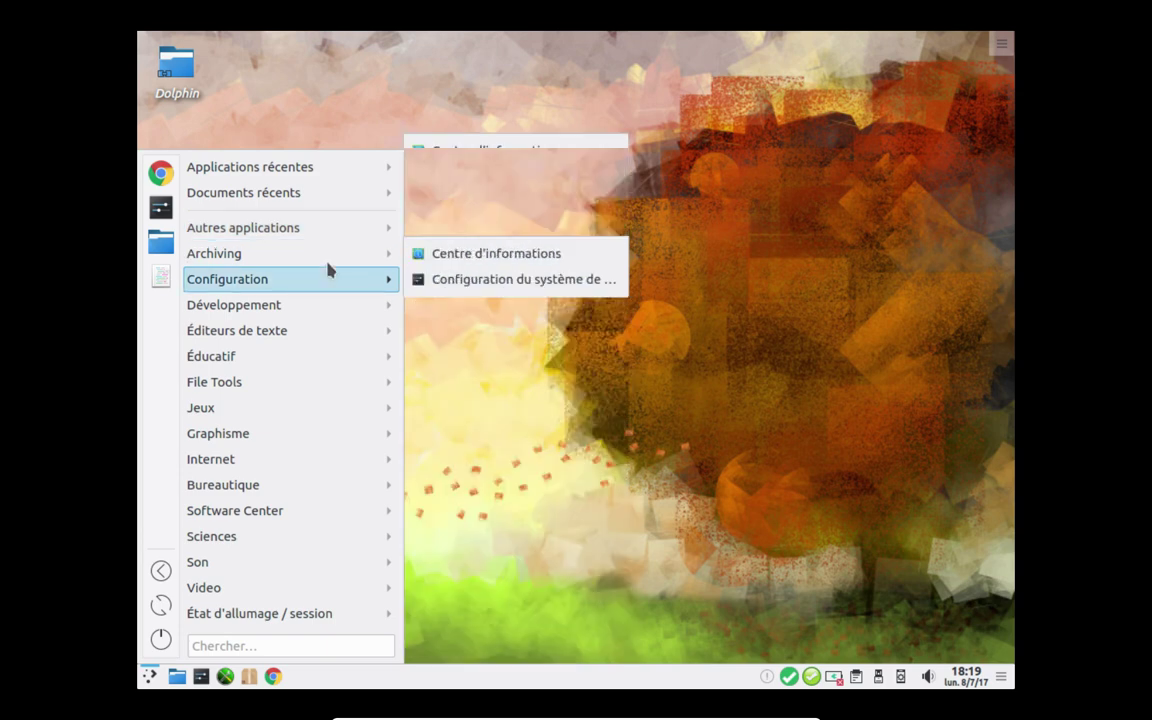
mouse_move(327, 262)
mouse_move(327, 284)
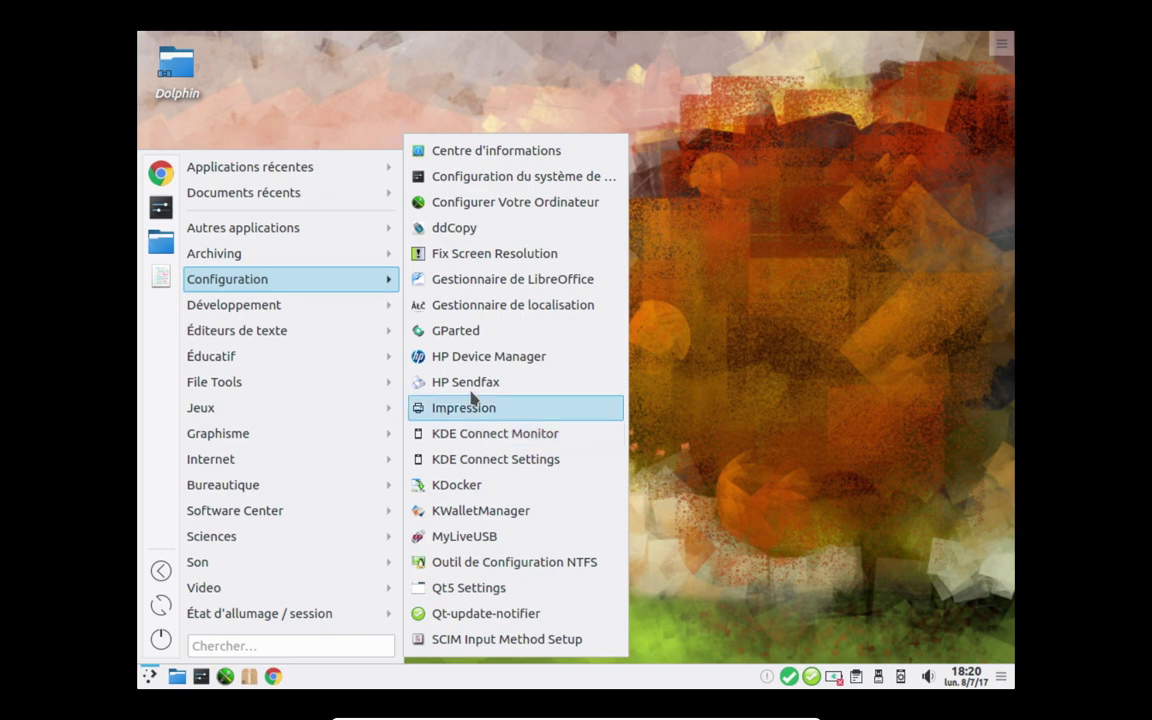
click(463, 150)
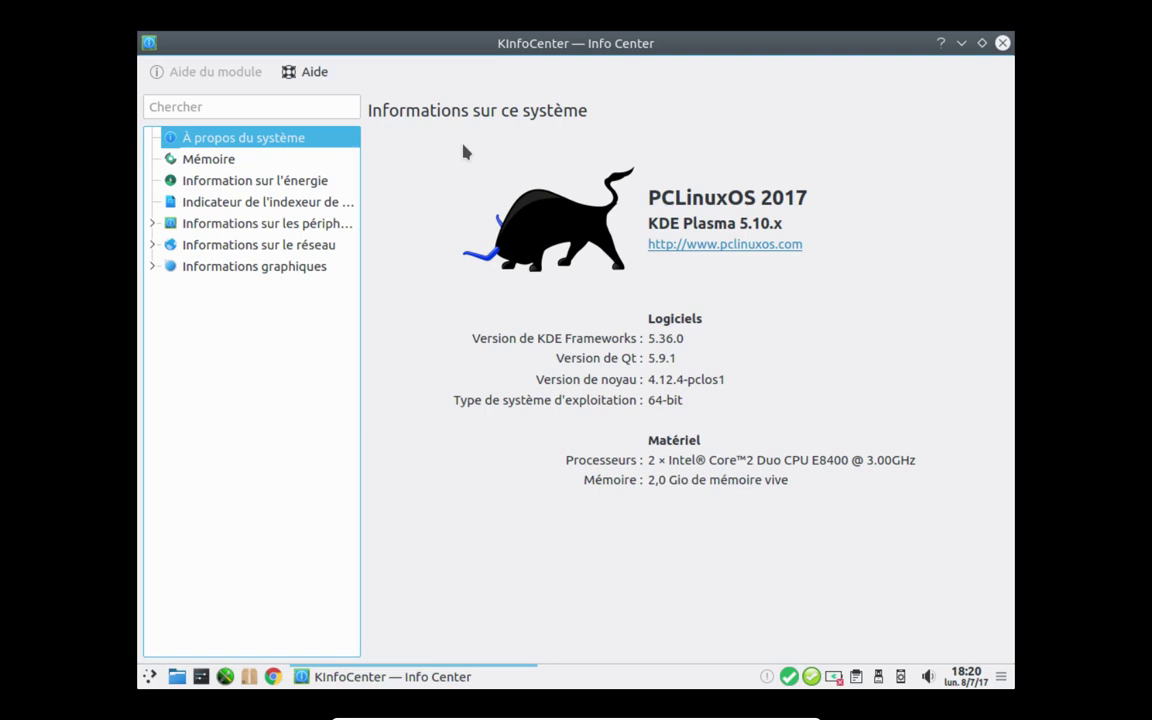
click(1003, 44)
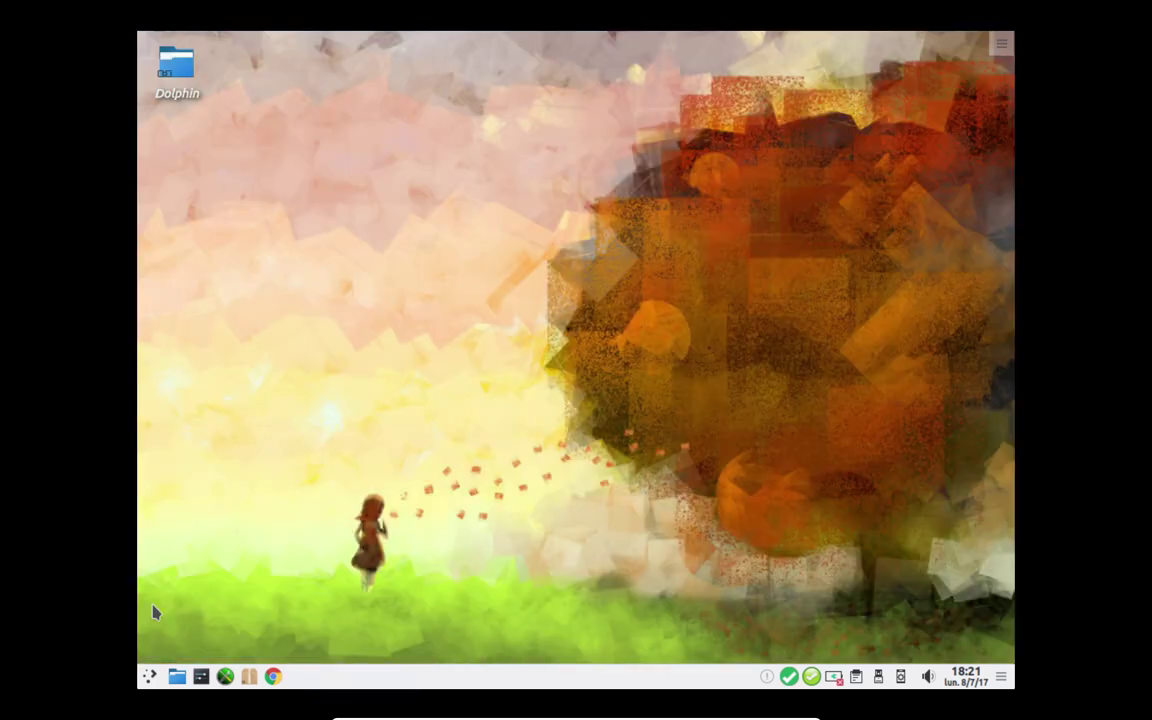
Step: Review the applications offered in the categories from Autres applications down to File Tools
click(148, 677)
mouse_move(342, 227)
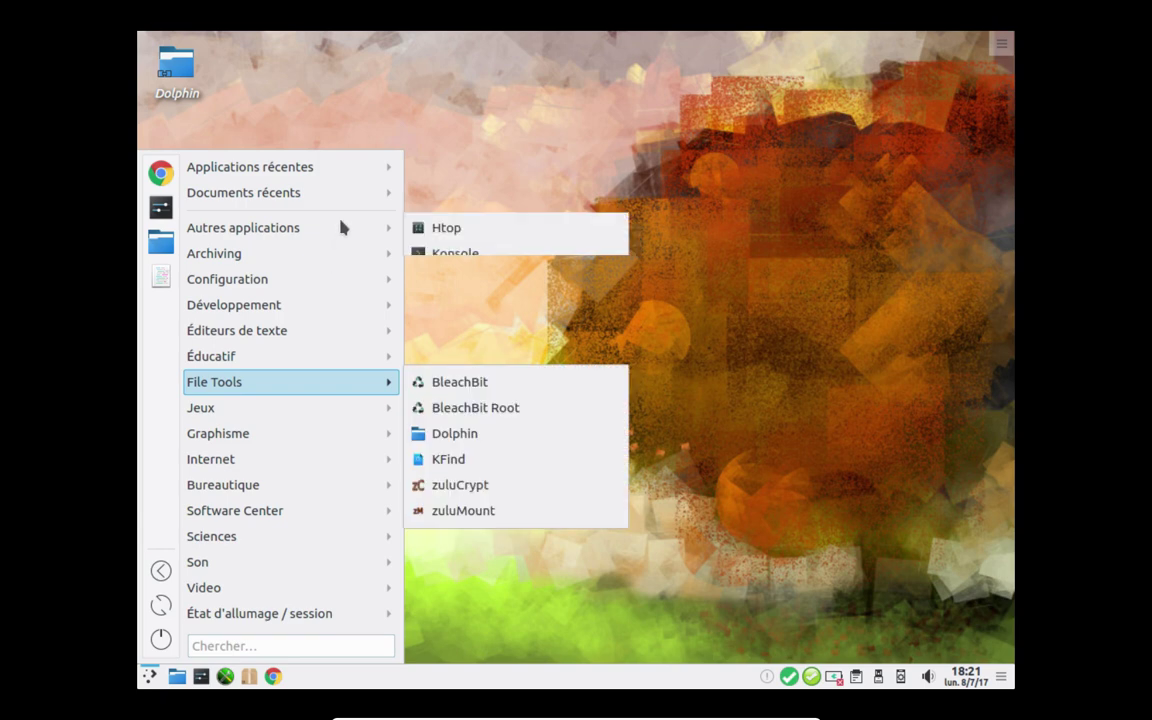
mouse_move(344, 257)
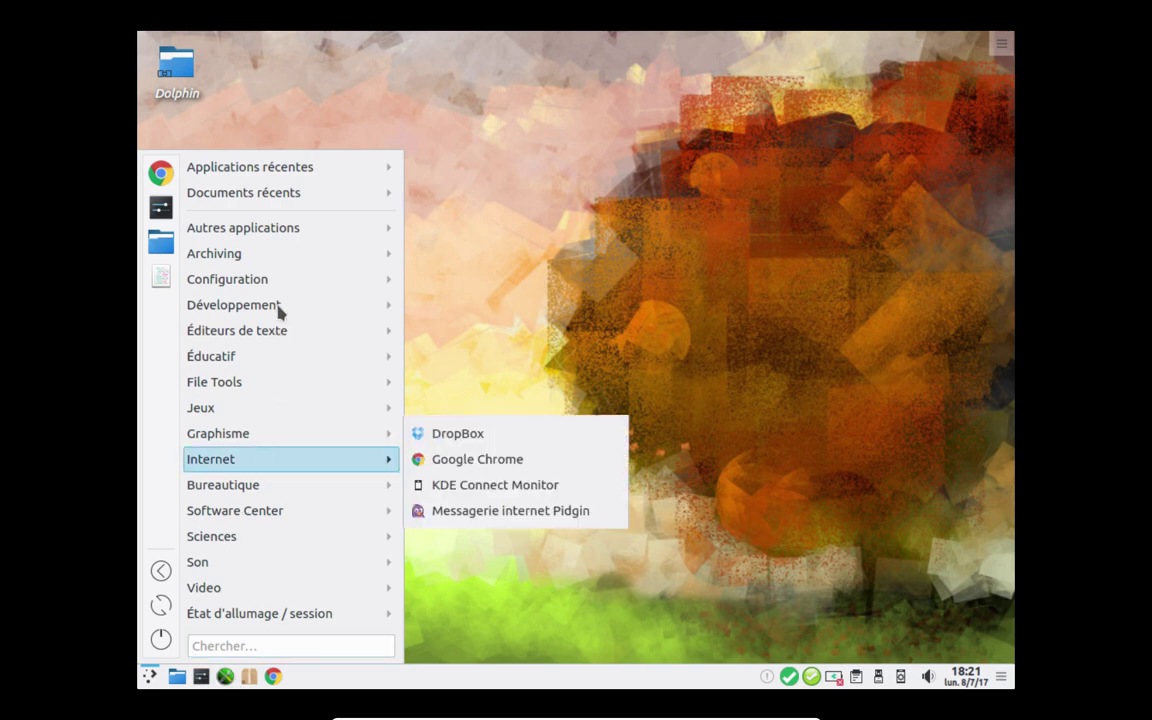
mouse_move(279, 310)
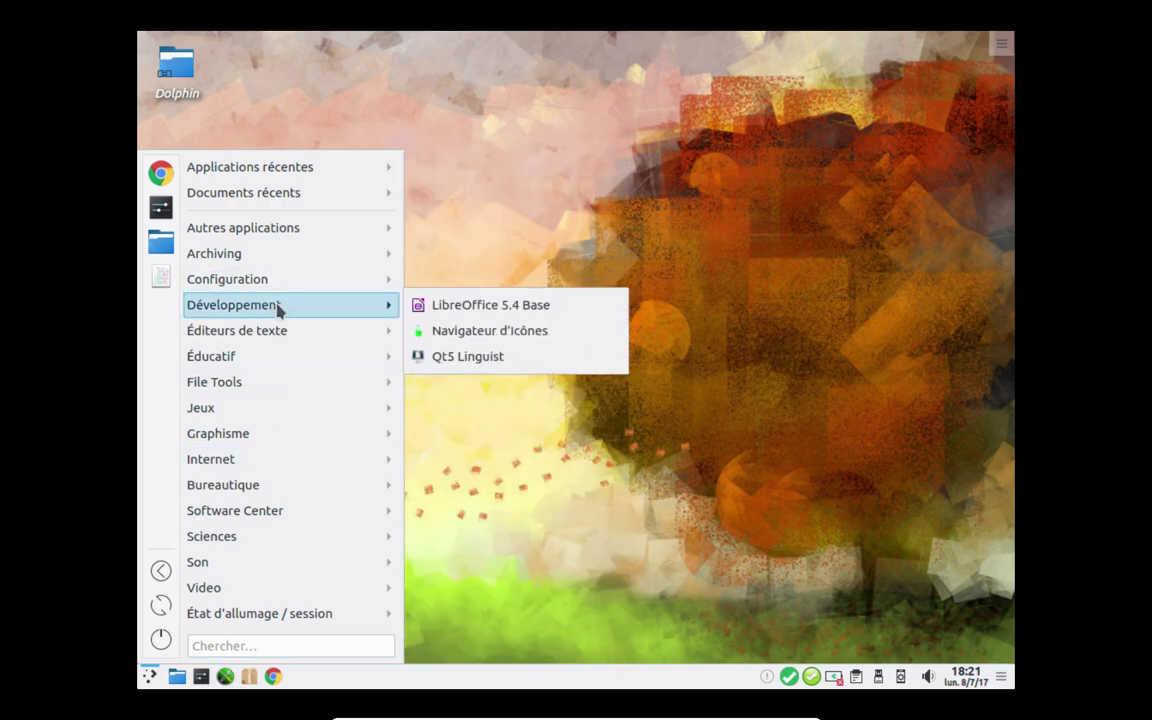
mouse_move(278, 334)
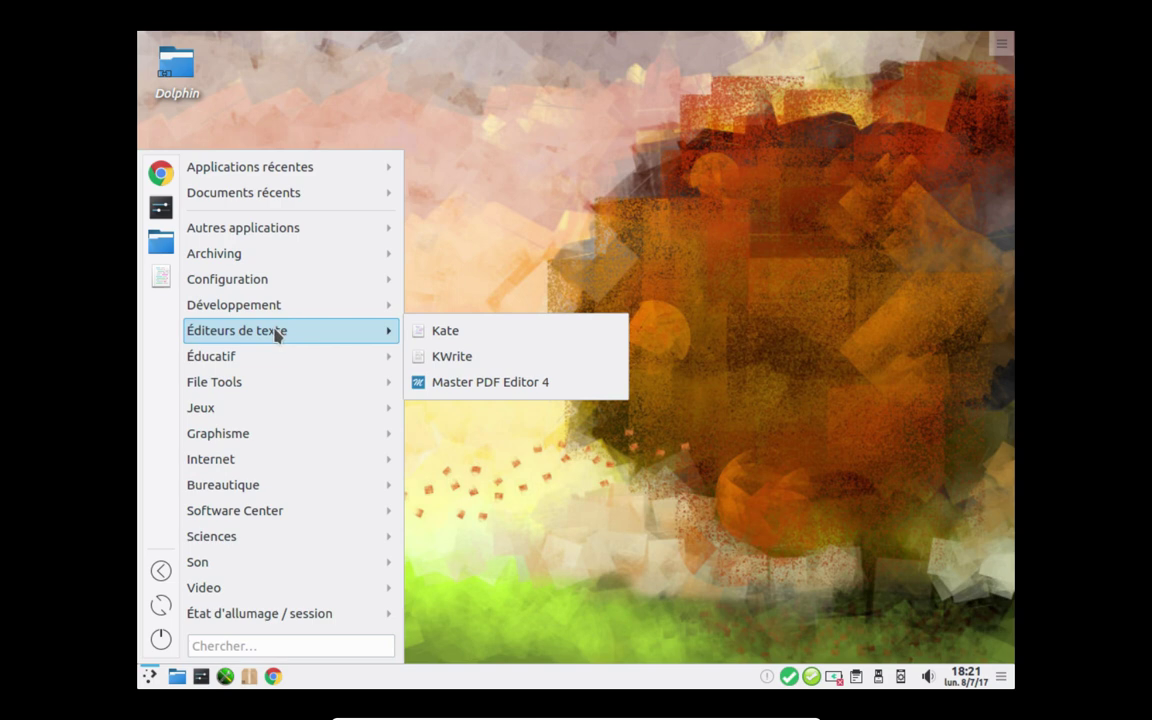
mouse_move(266, 357)
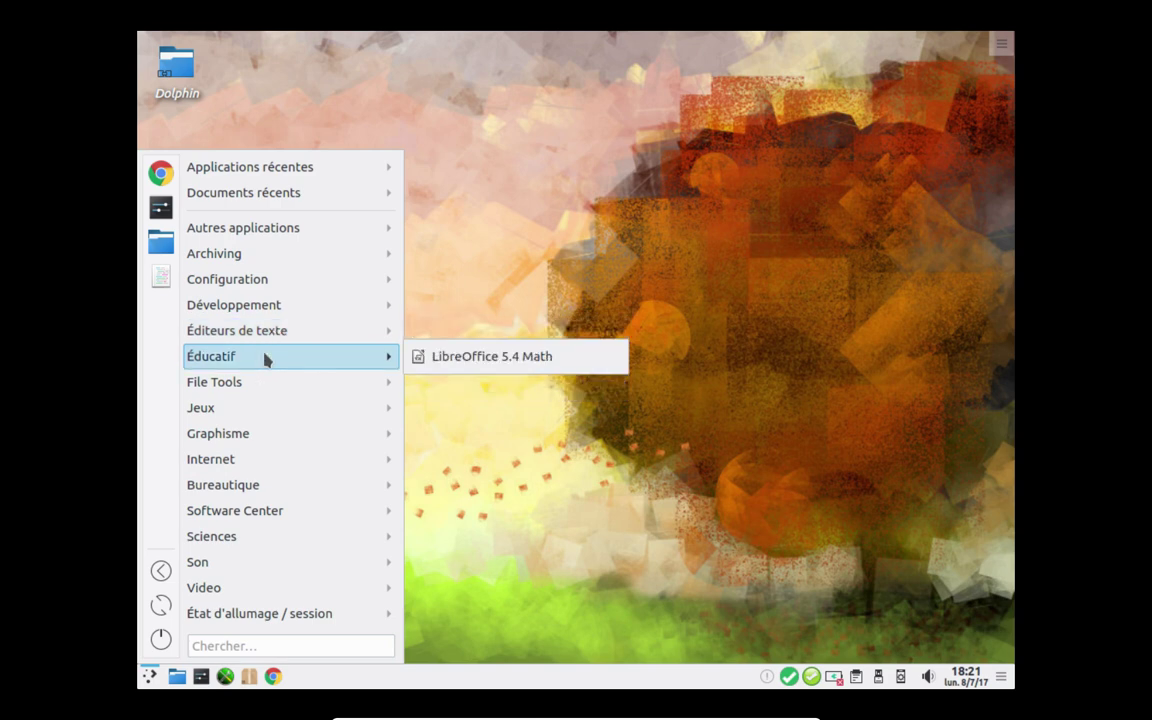
mouse_move(259, 388)
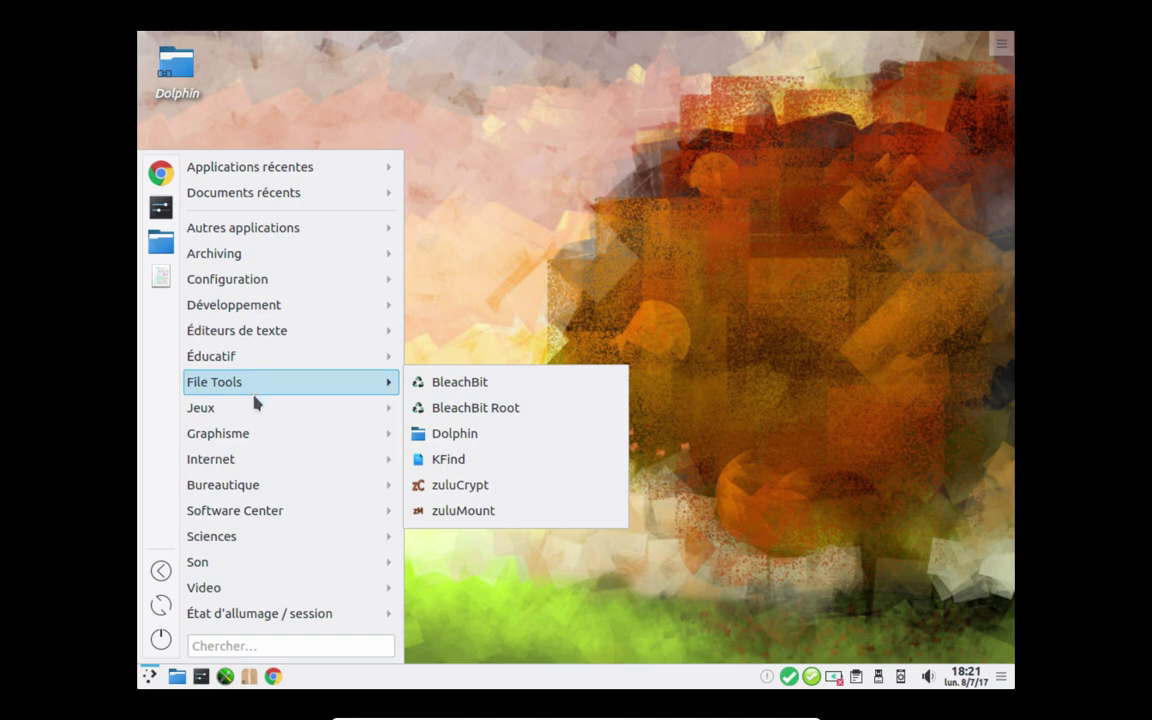
Step: Launch the GIMP image editor from the Graphisme category and switch it to single-window mode (Mode fenêtre unique)
mouse_move(251, 412)
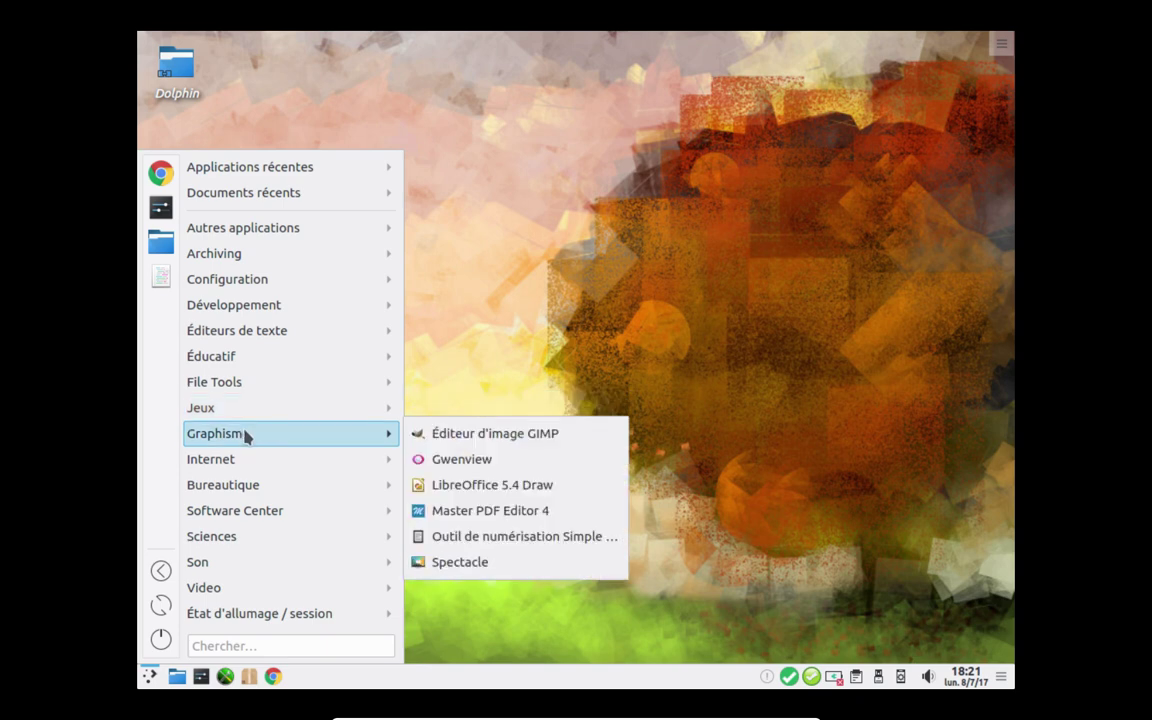
click(470, 440)
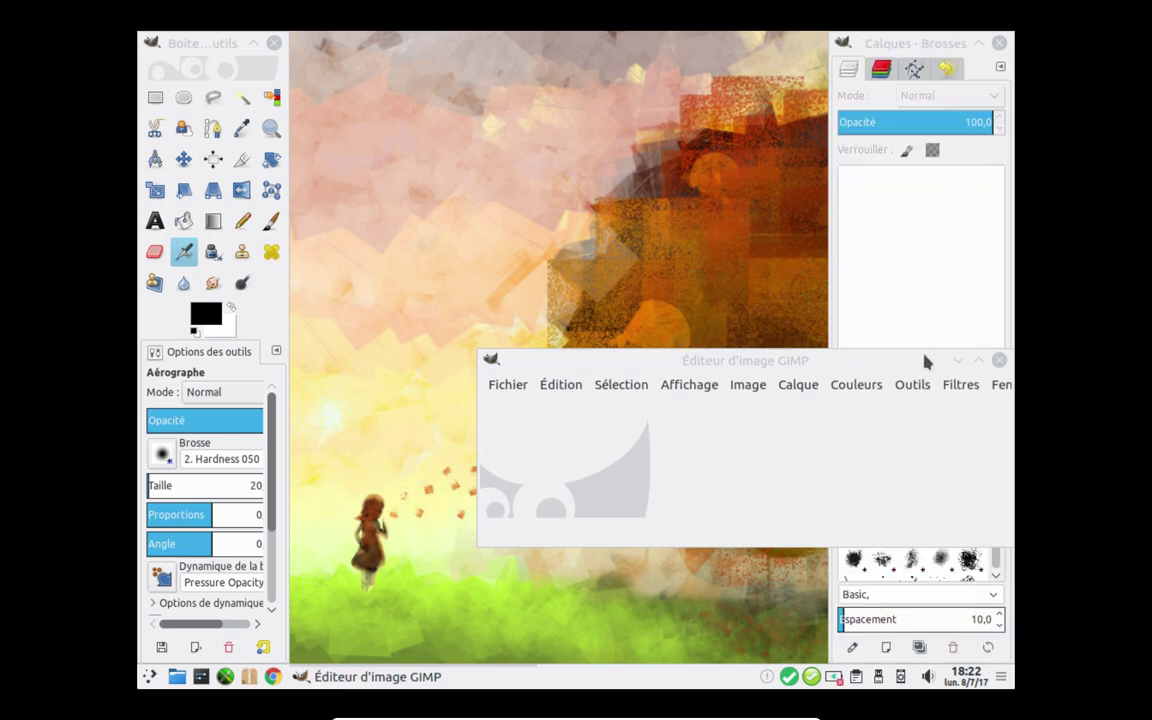
drag(926, 360, 675, 250)
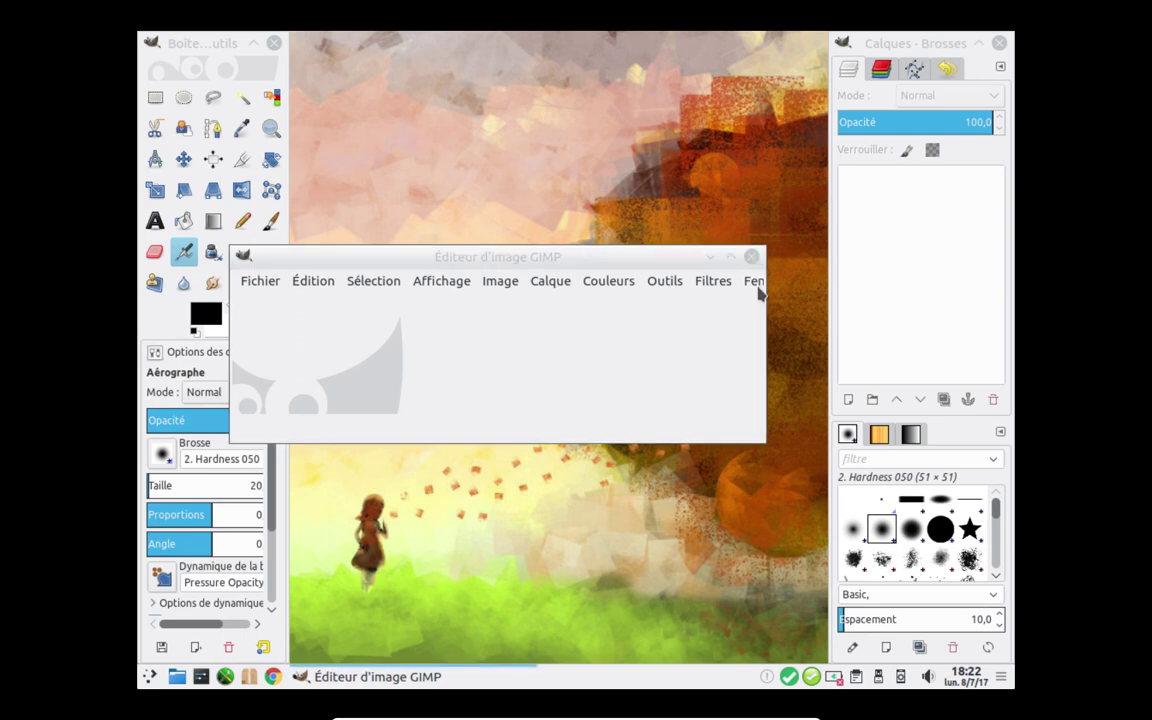
click(756, 284)
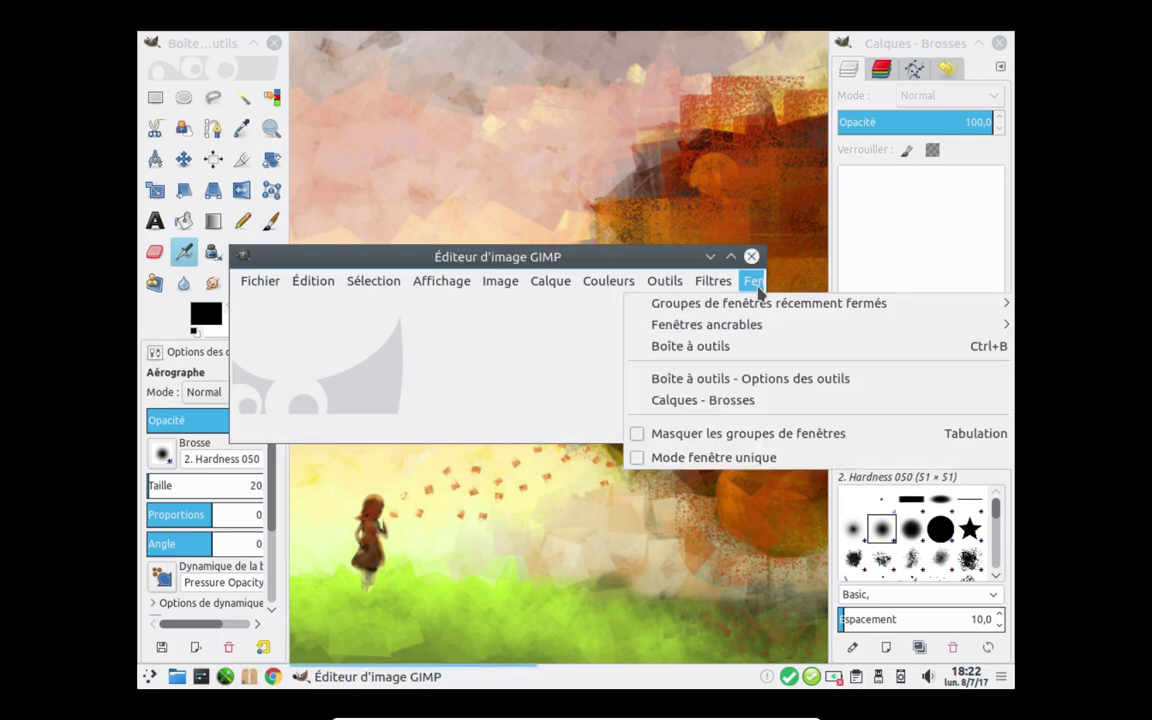
click(741, 463)
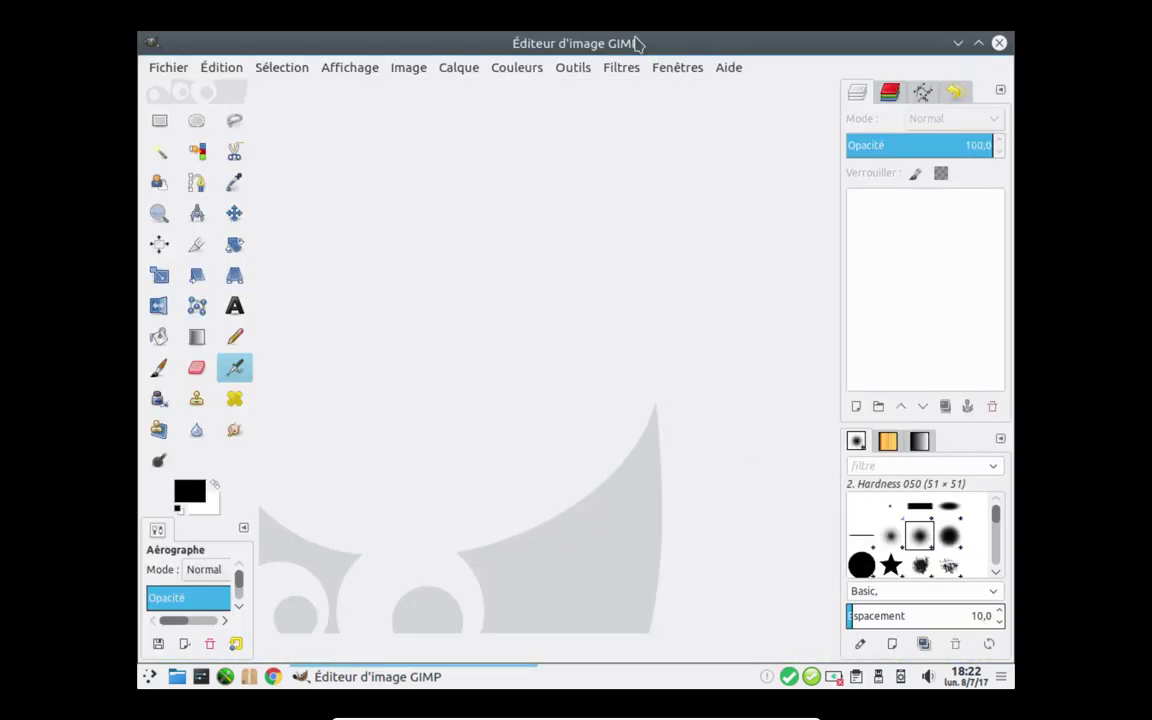
Step: Check GIMP's version in its À propos dialog, close the dialog and quit GIMP
click(727, 70)
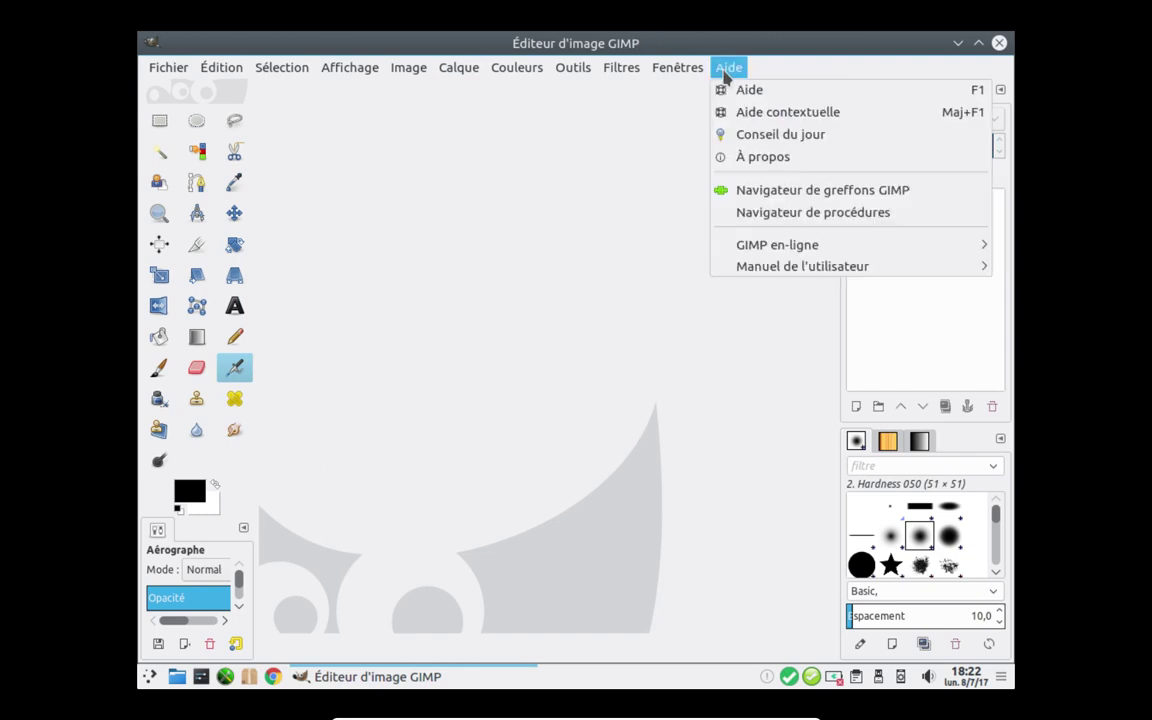
click(755, 160)
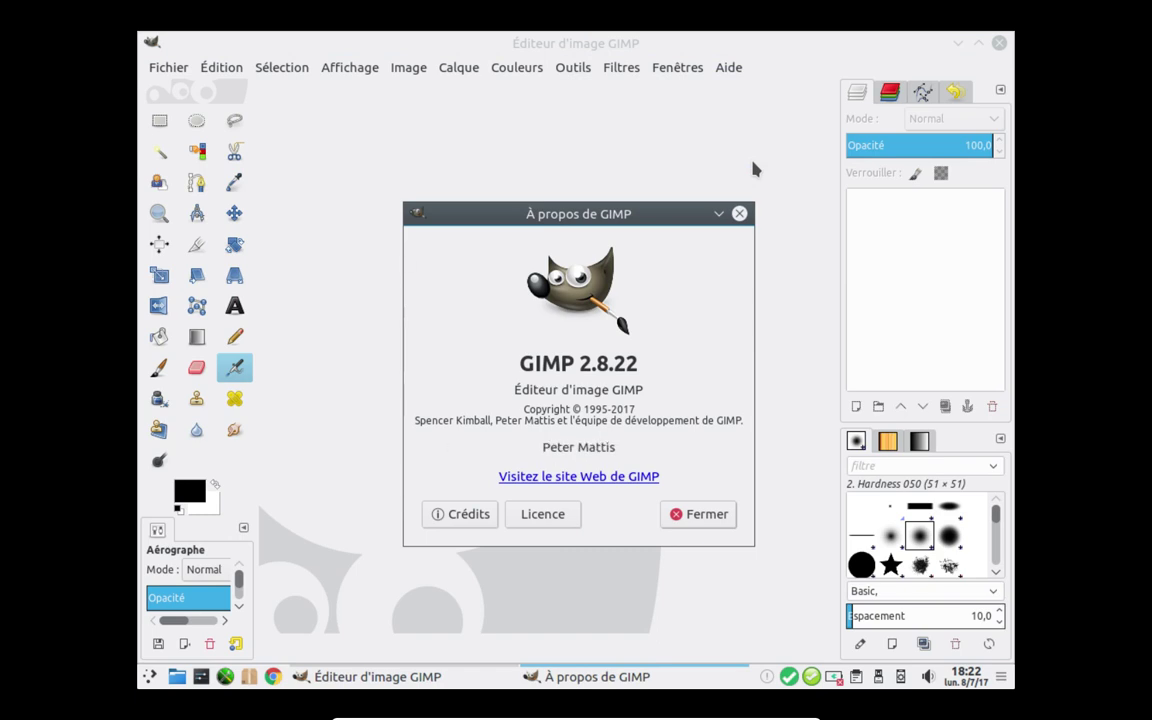
click(688, 514)
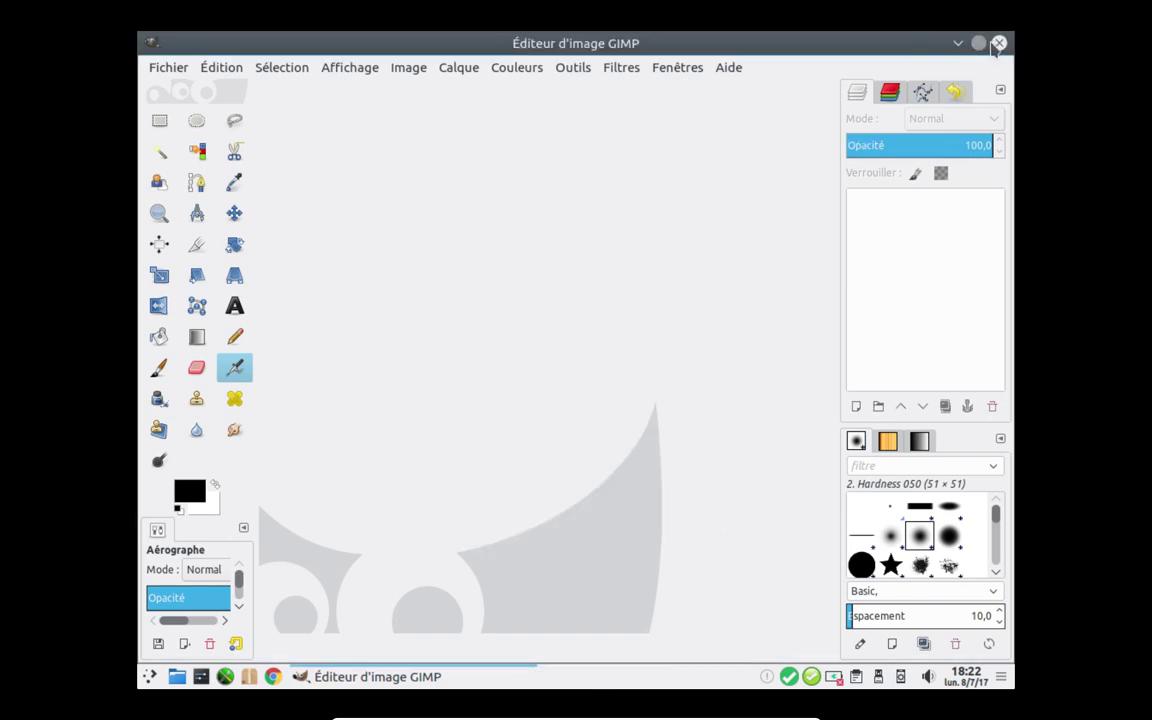
click(999, 44)
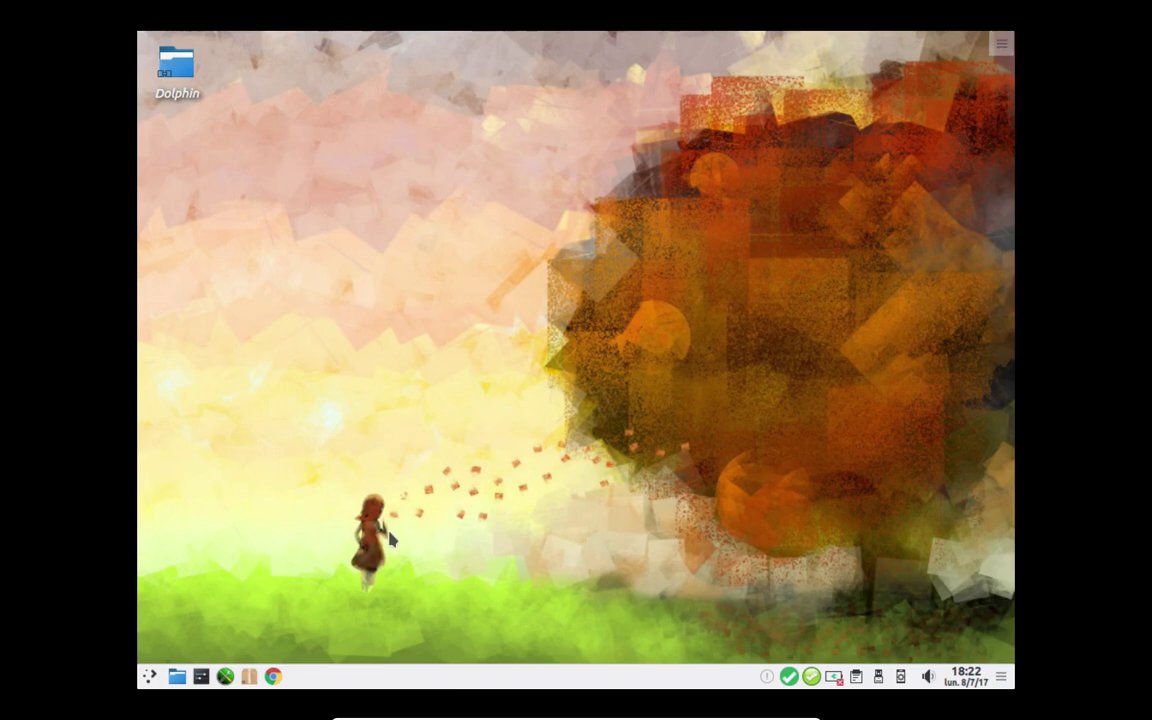
Step: Open Spectacle from the Graphisme category, look through its capture zone options, and discard the screenshot
click(149, 676)
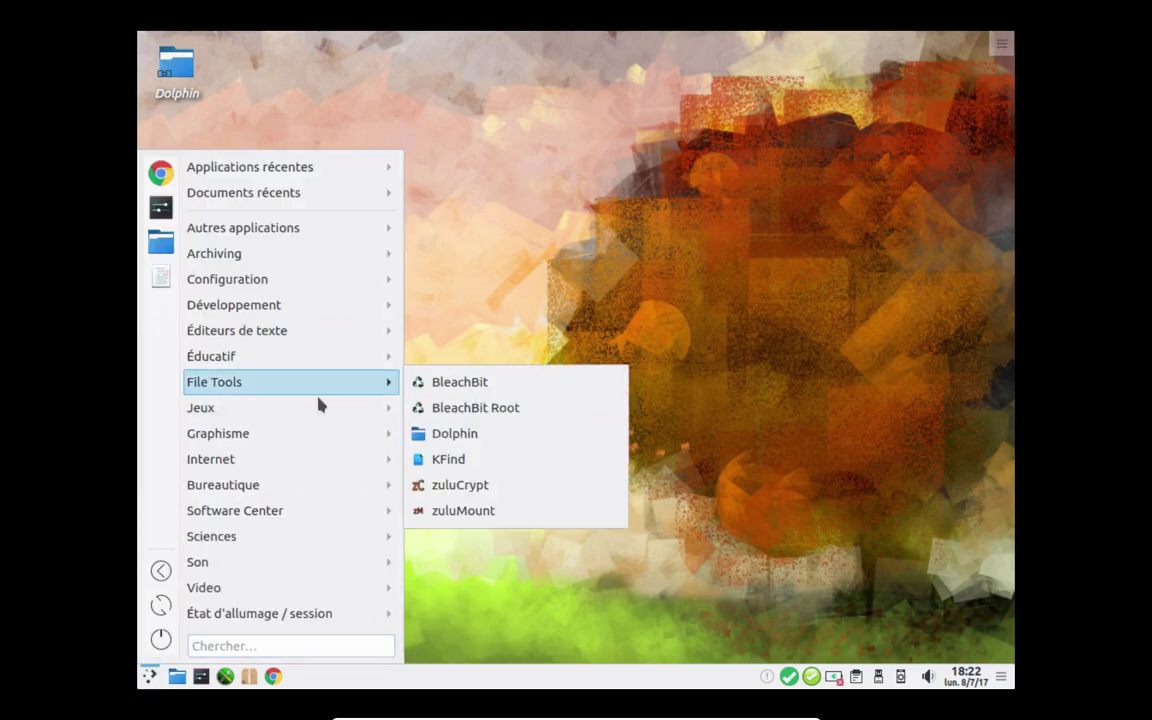
mouse_move(327, 420)
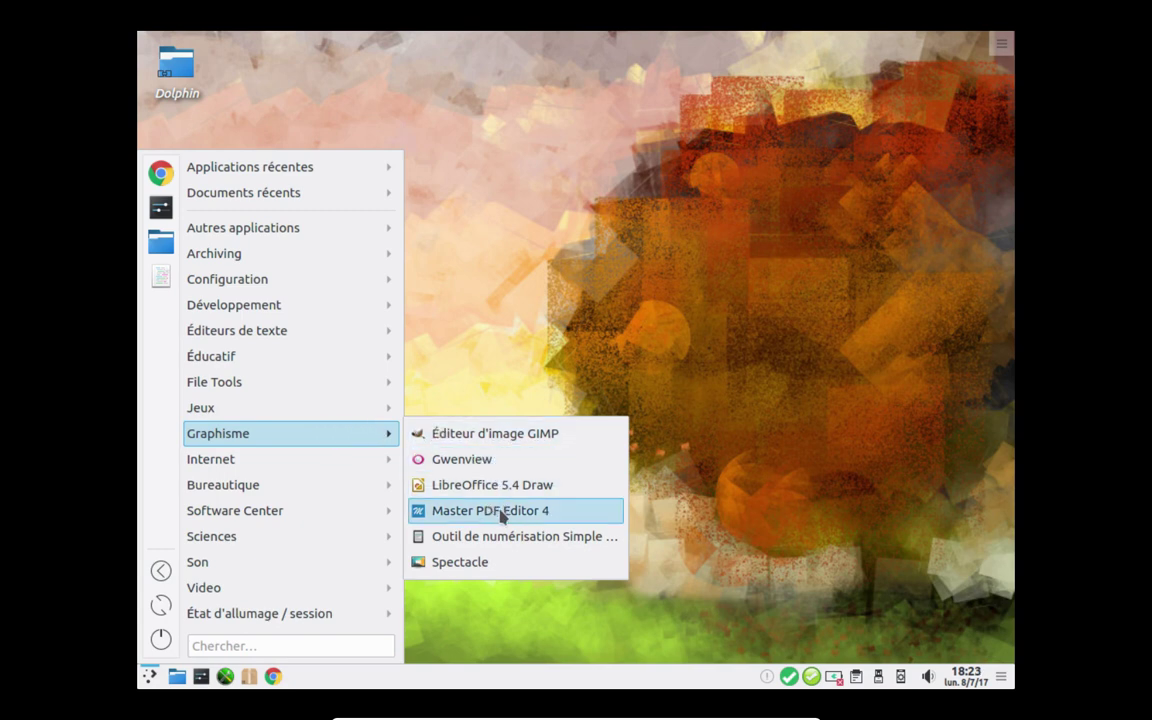
click(490, 563)
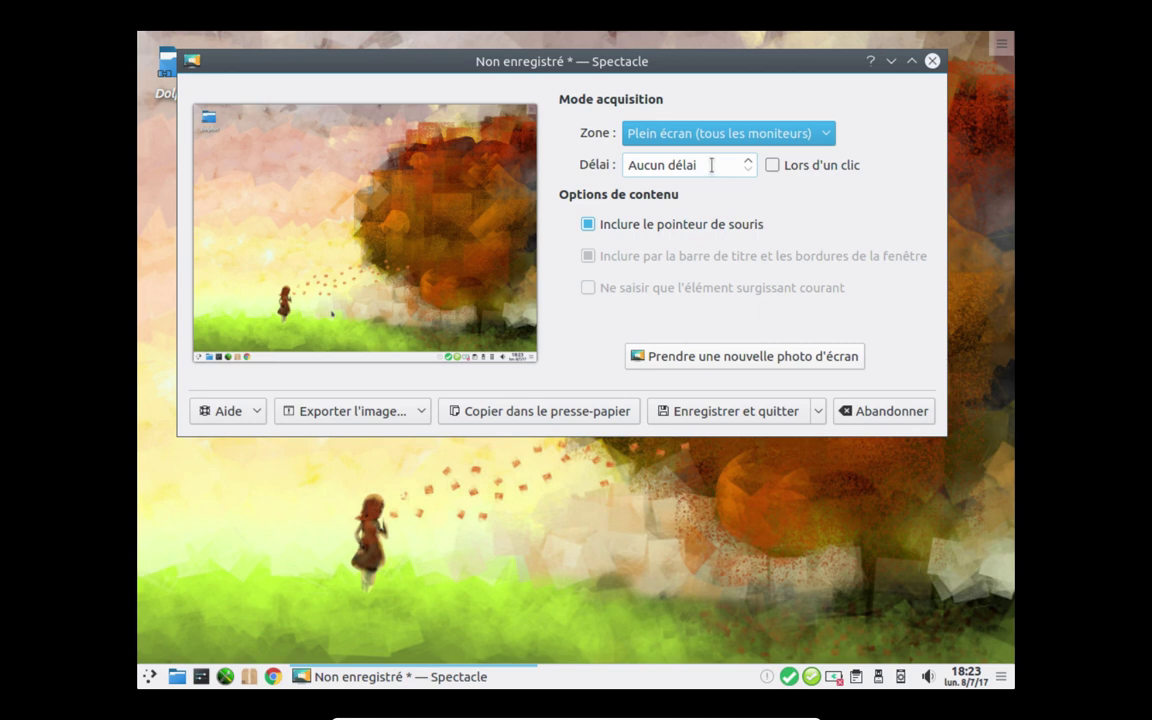
click(771, 145)
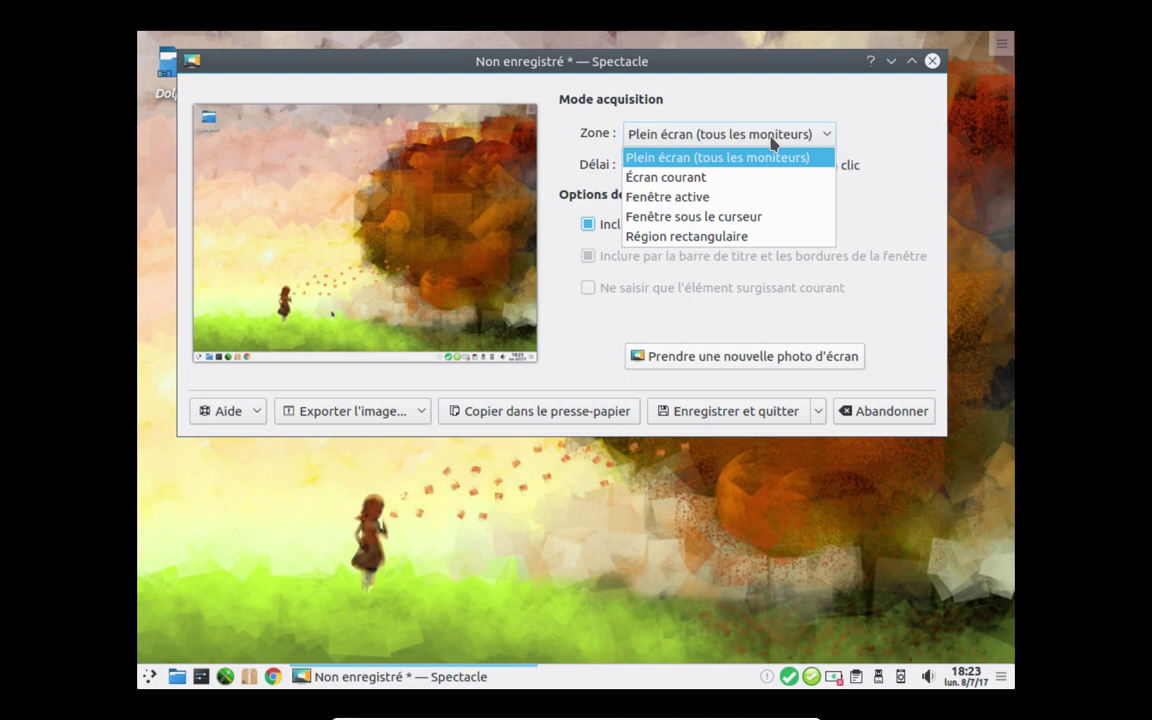
click(876, 131)
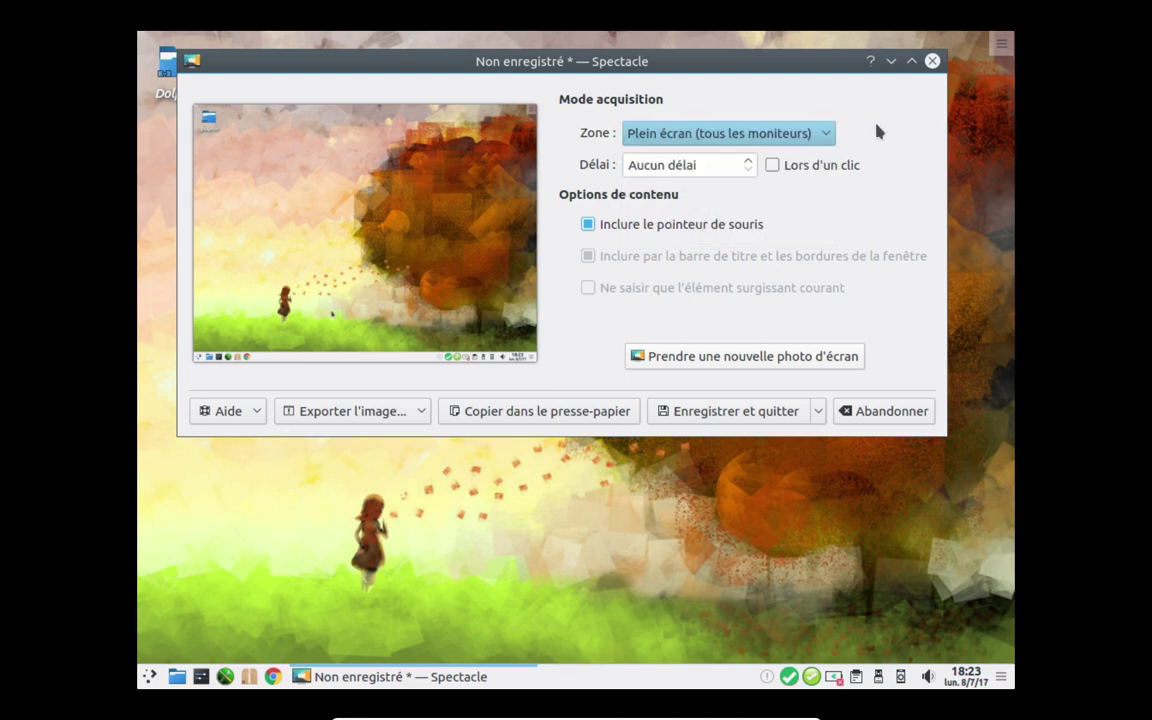
click(890, 413)
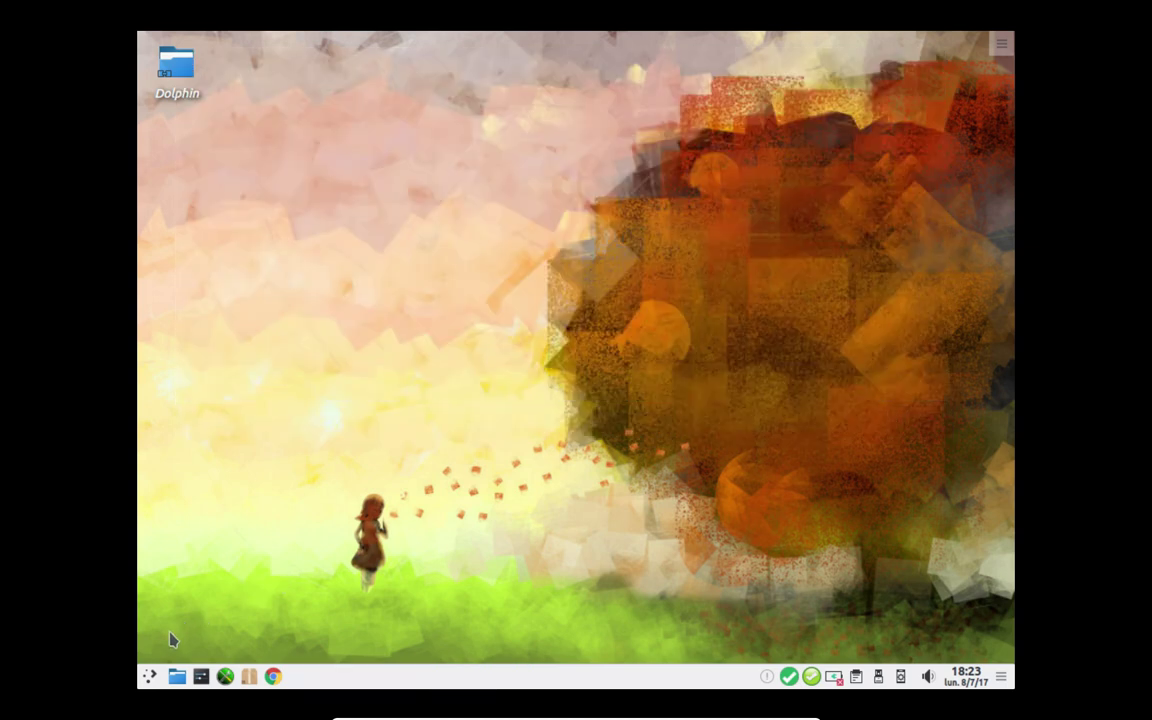
Step: Launch Choqok from the Internet category, decline adding a microblogging account, and quit the program
click(150, 676)
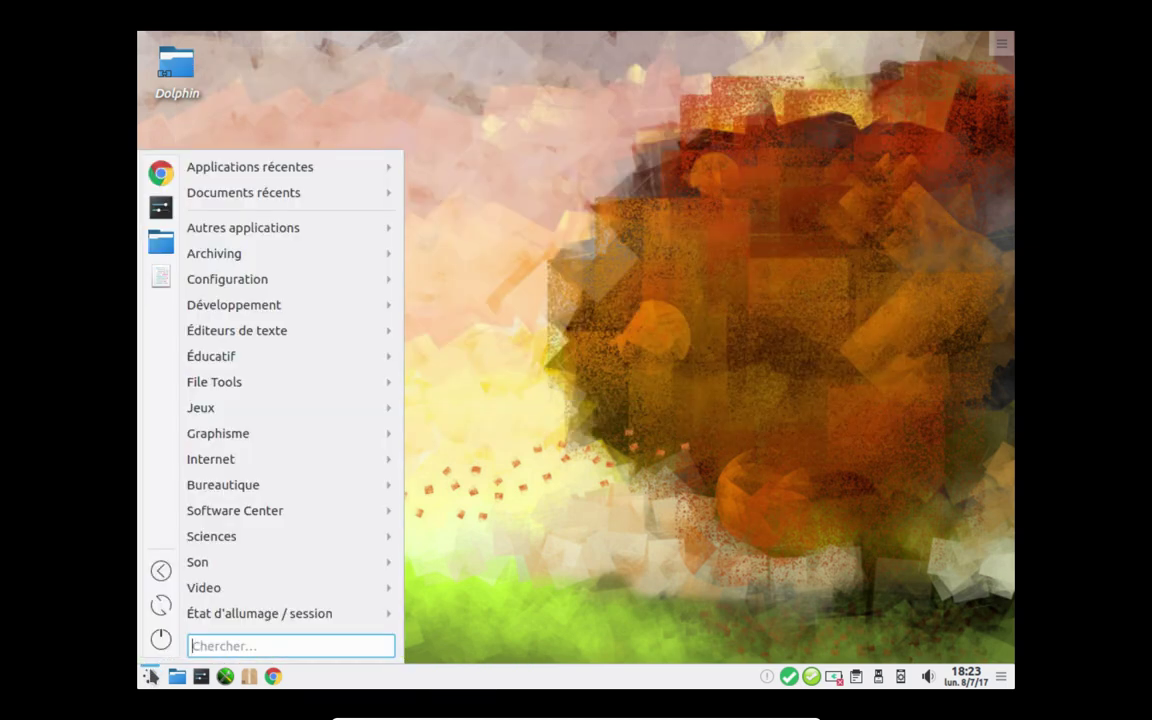
mouse_move(293, 448)
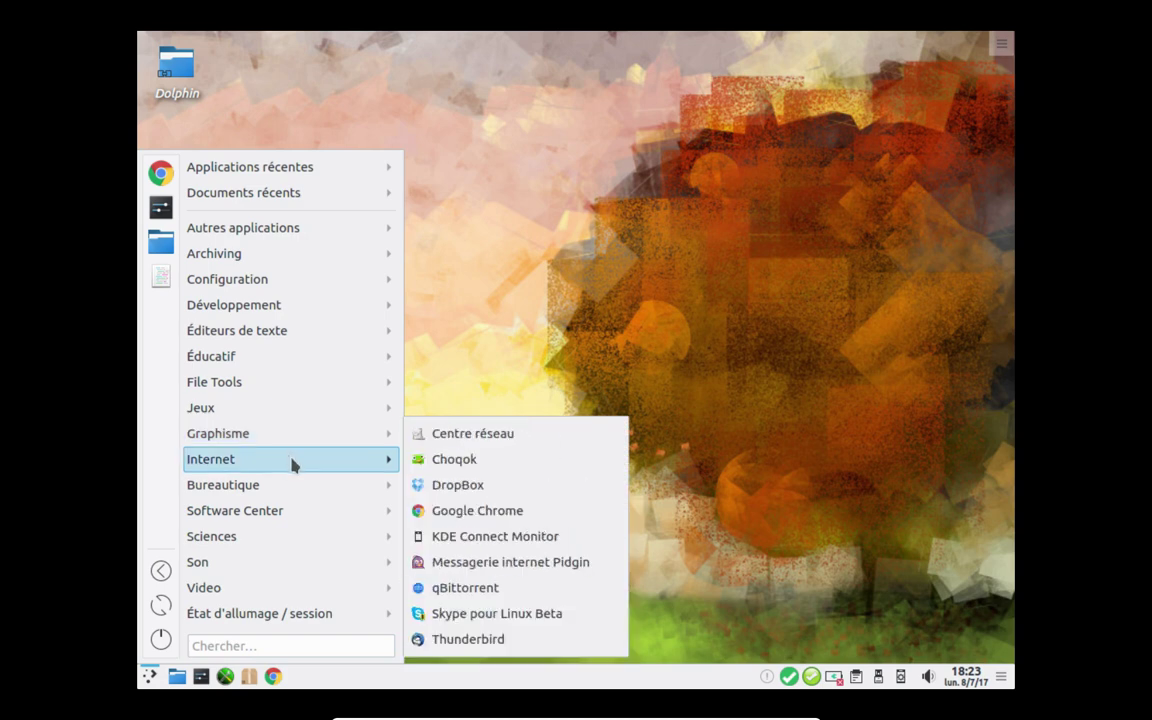
click(455, 466)
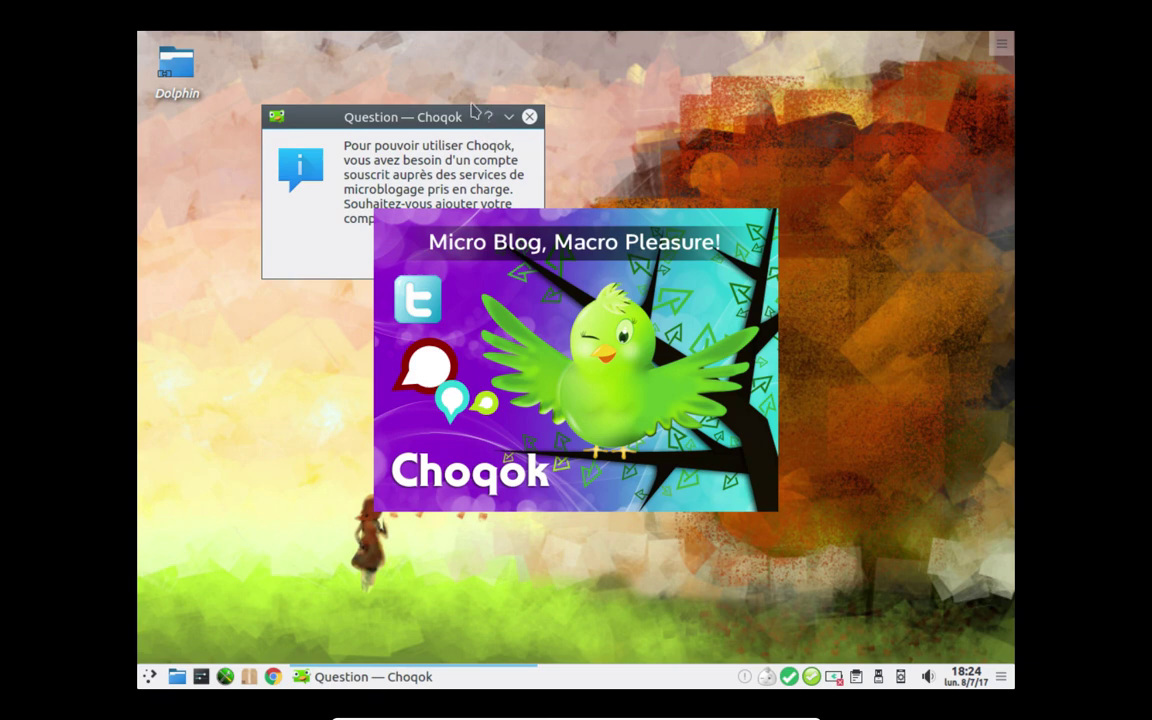
drag(474, 116, 925, 345)
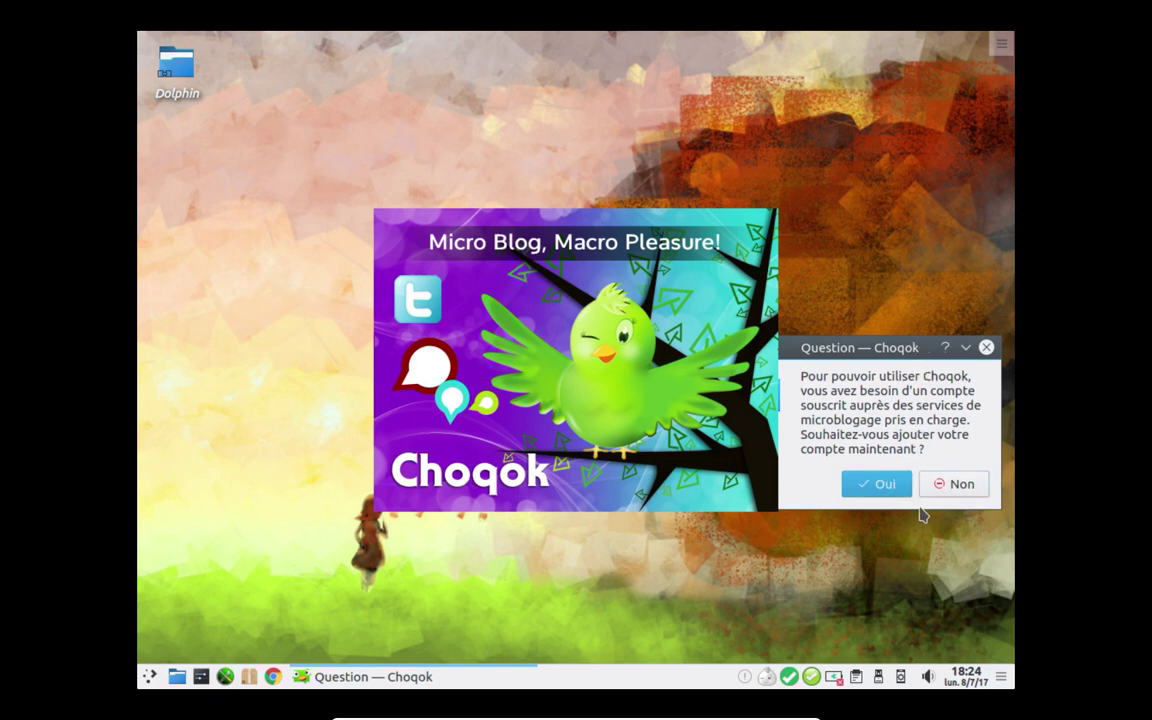
click(959, 494)
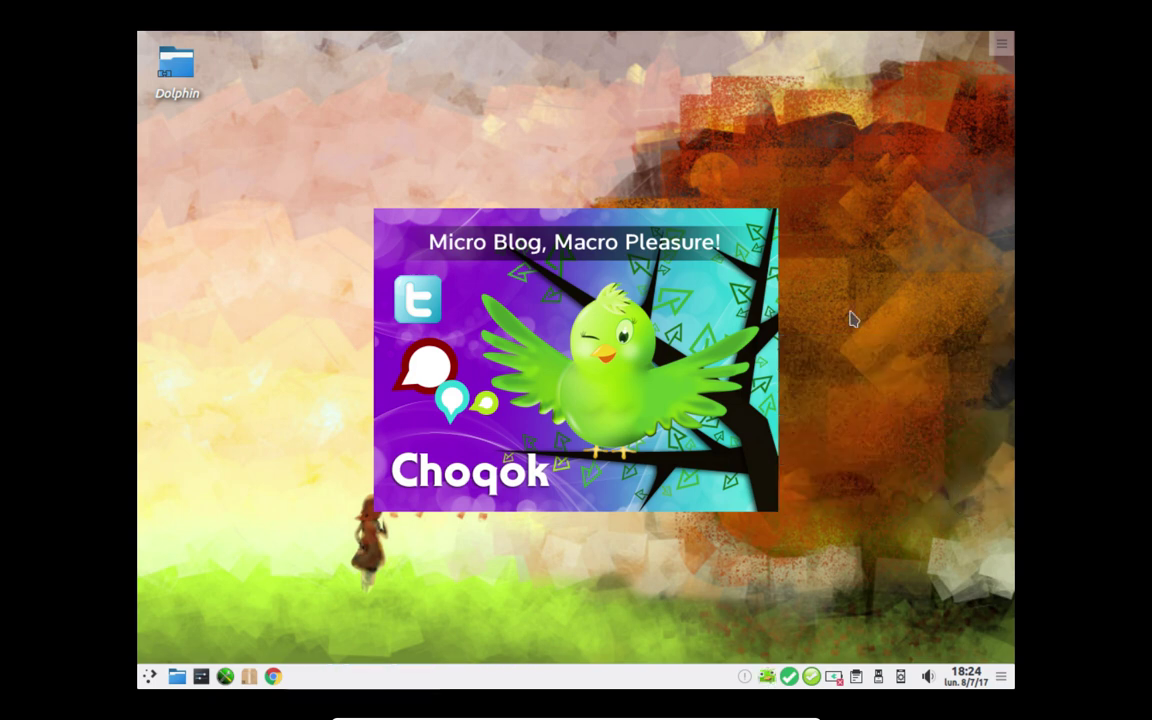
right_click(769, 680)
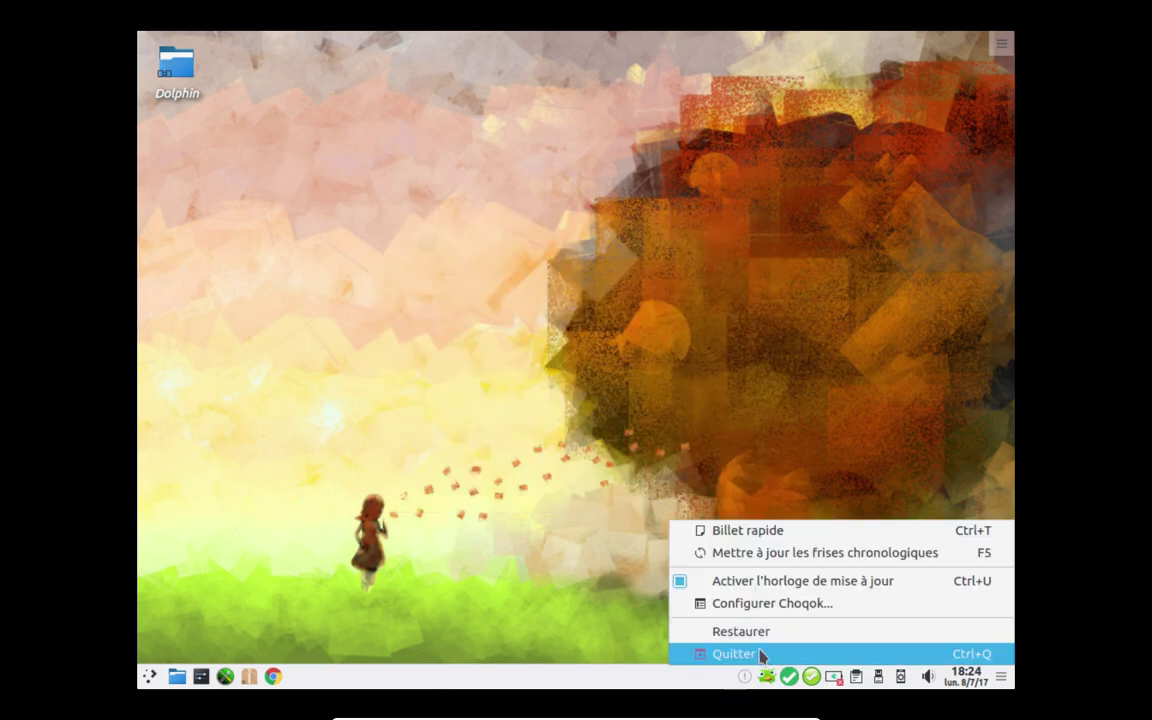
click(760, 653)
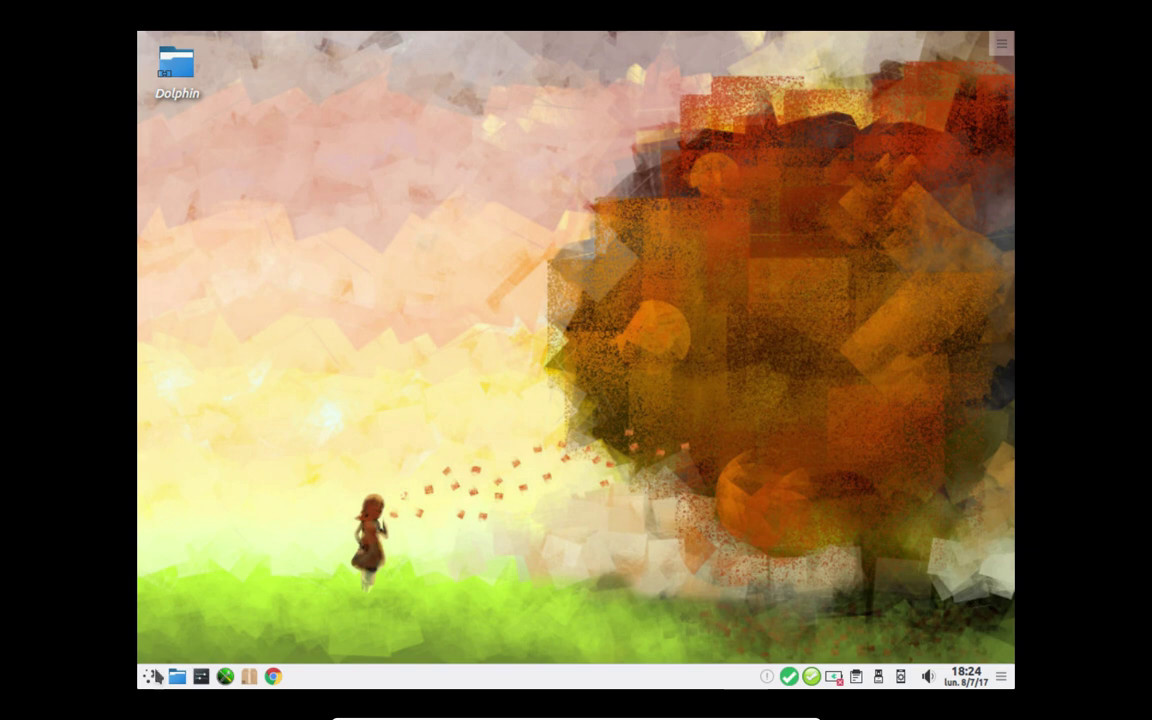
Step: Launch Thunderbird from the Internet category and dismiss its welcome dialog without setting up an e-mail account
click(150, 678)
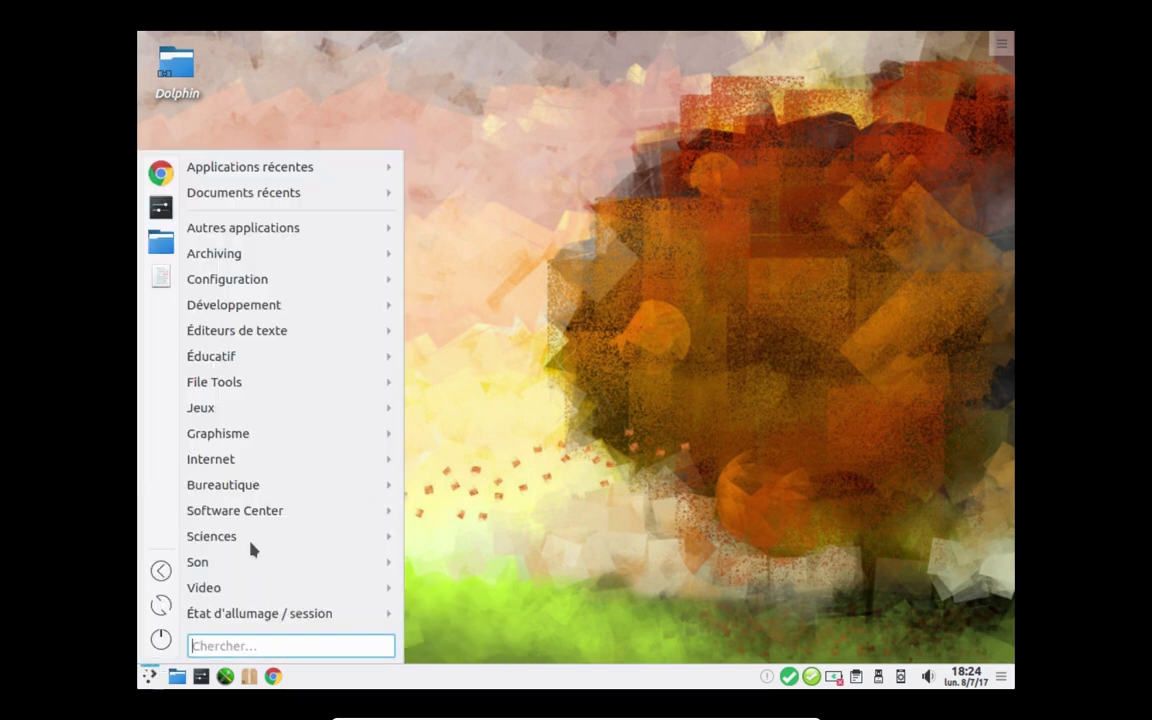
mouse_move(283, 462)
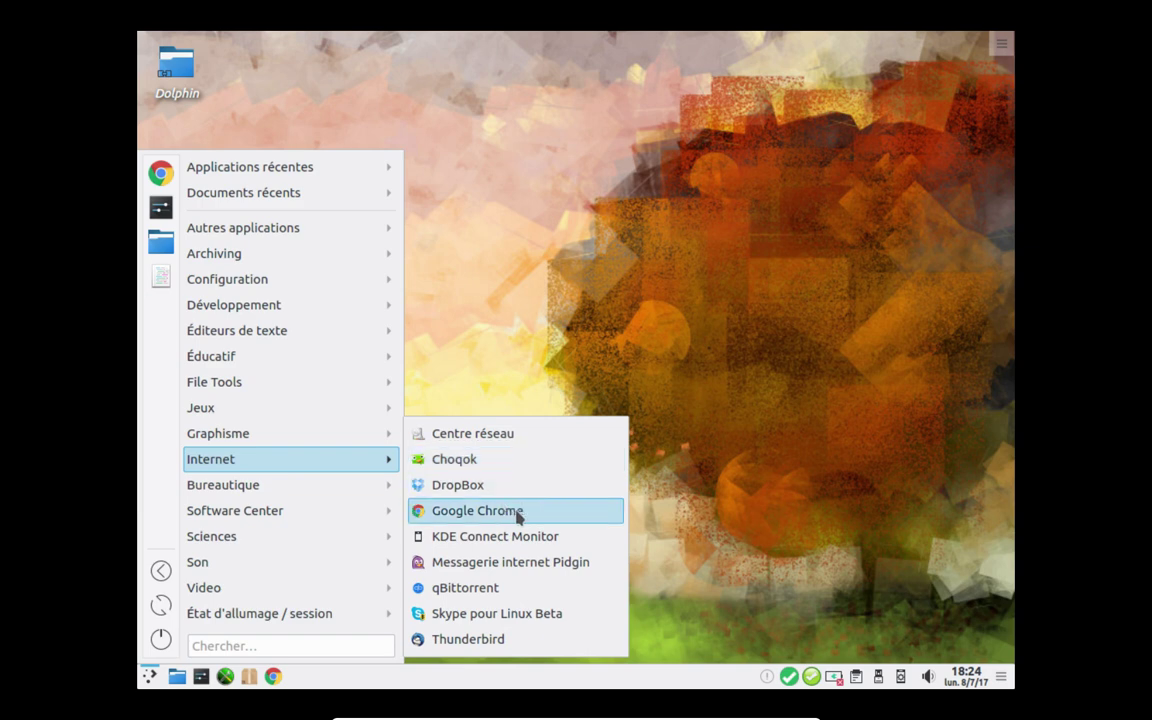
click(543, 640)
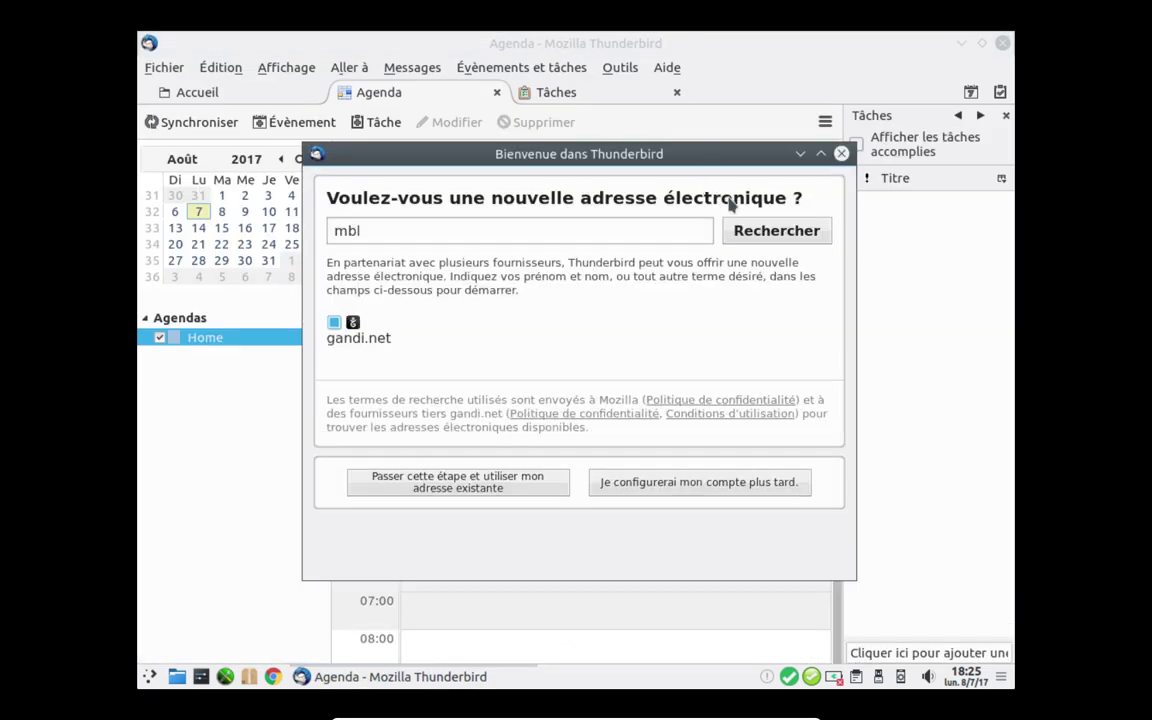
click(842, 155)
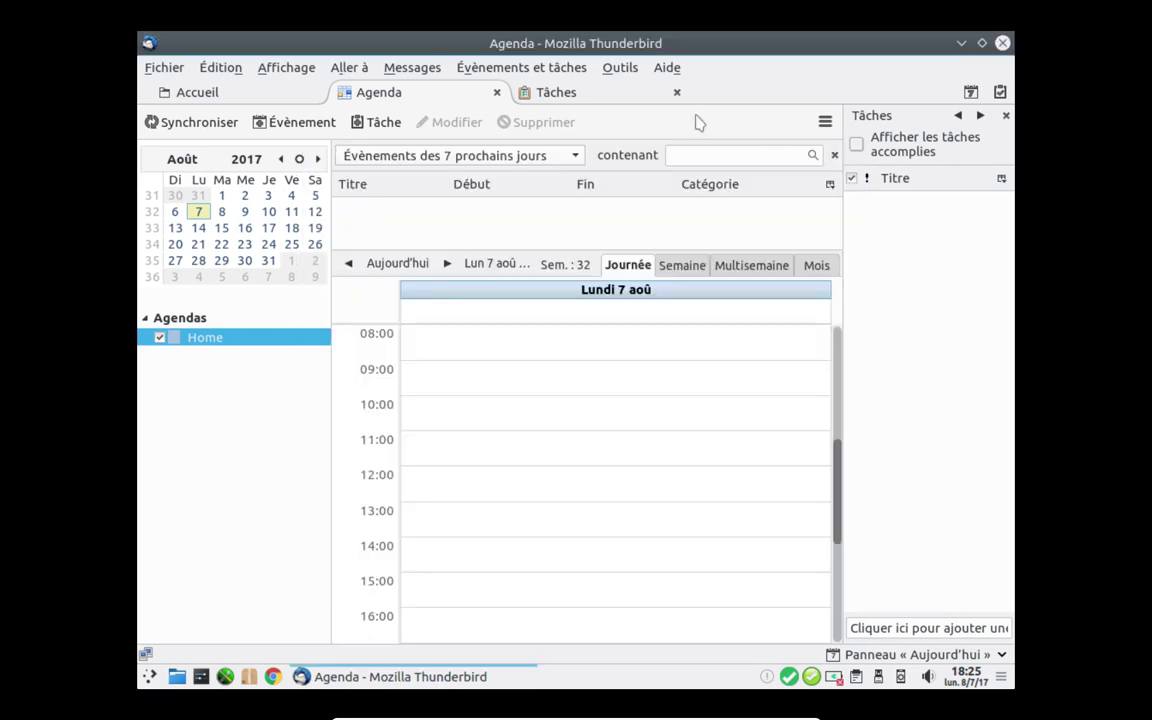
Step: Check Thunderbird's version in its À propos dialog, close the dialog and quit Thunderbird
click(668, 70)
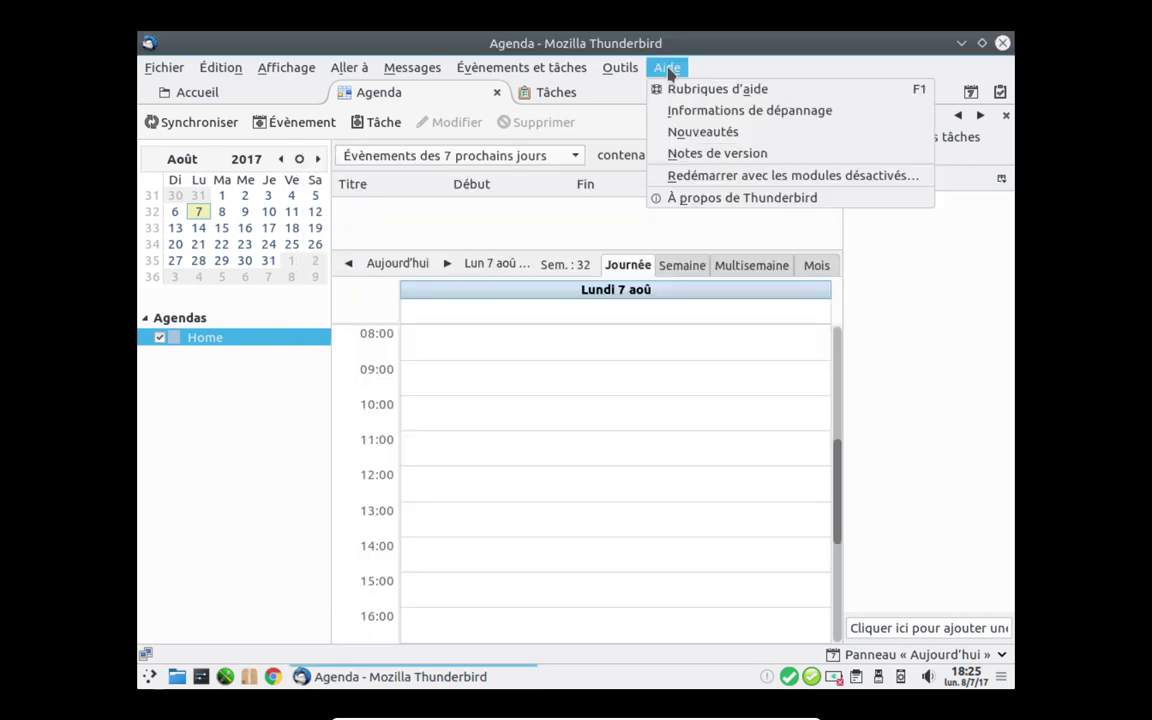
click(719, 198)
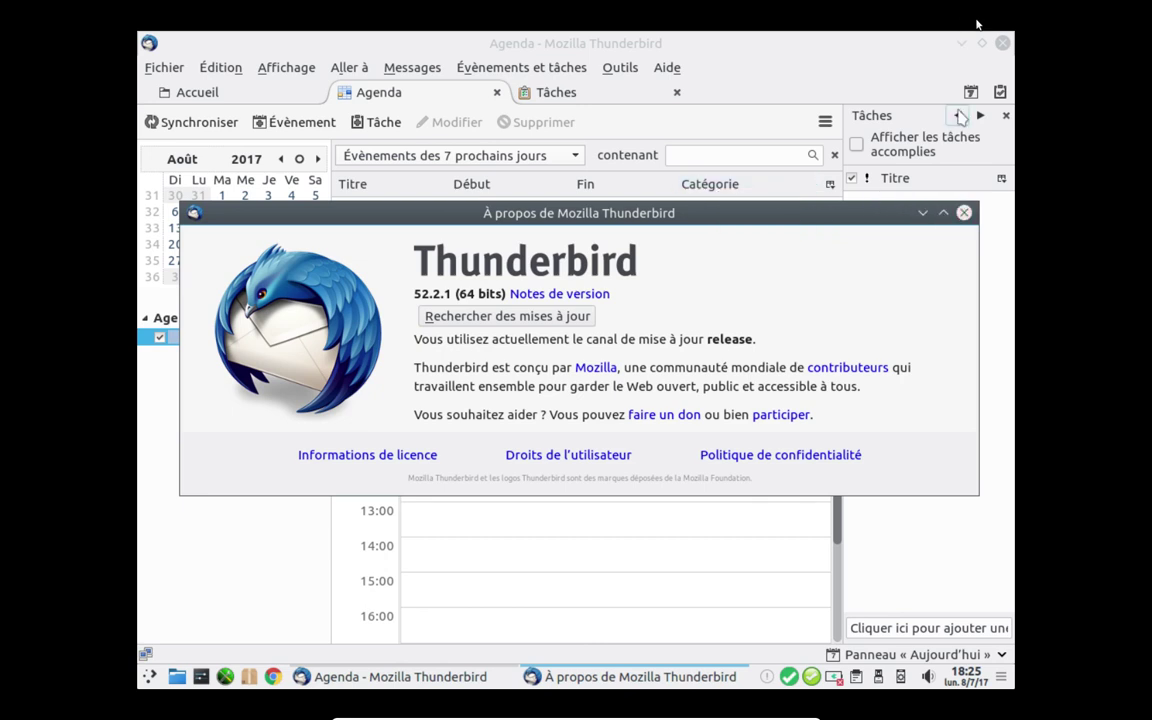
click(966, 213)
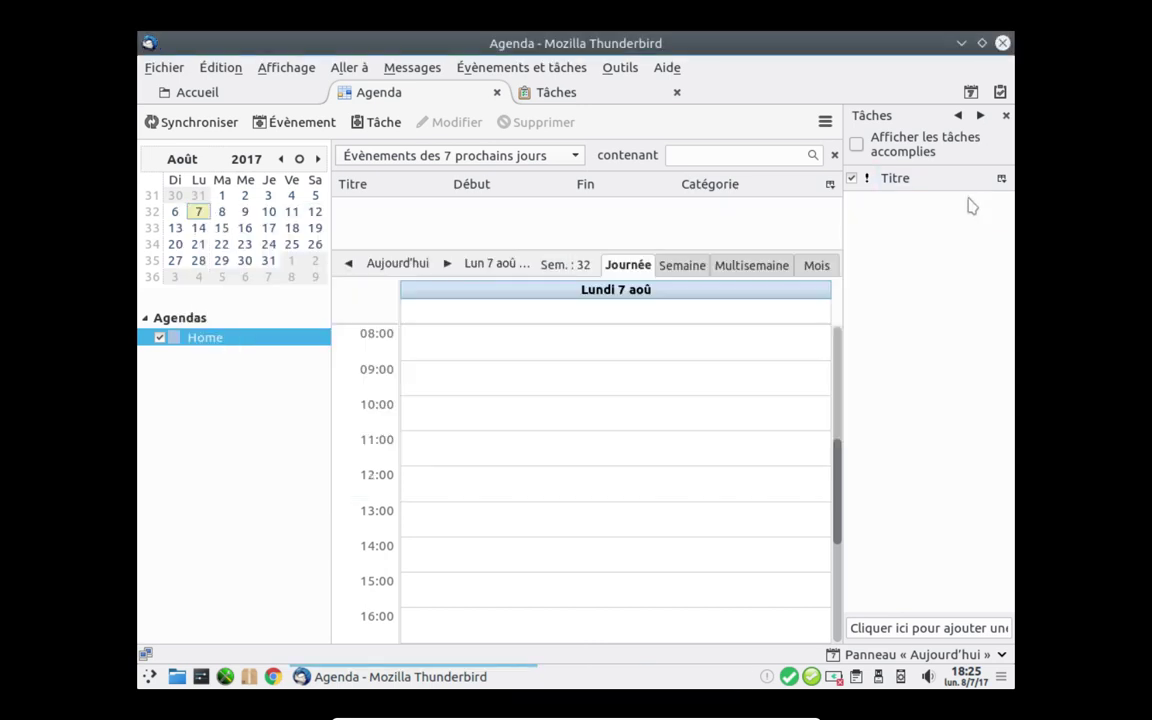
click(1003, 44)
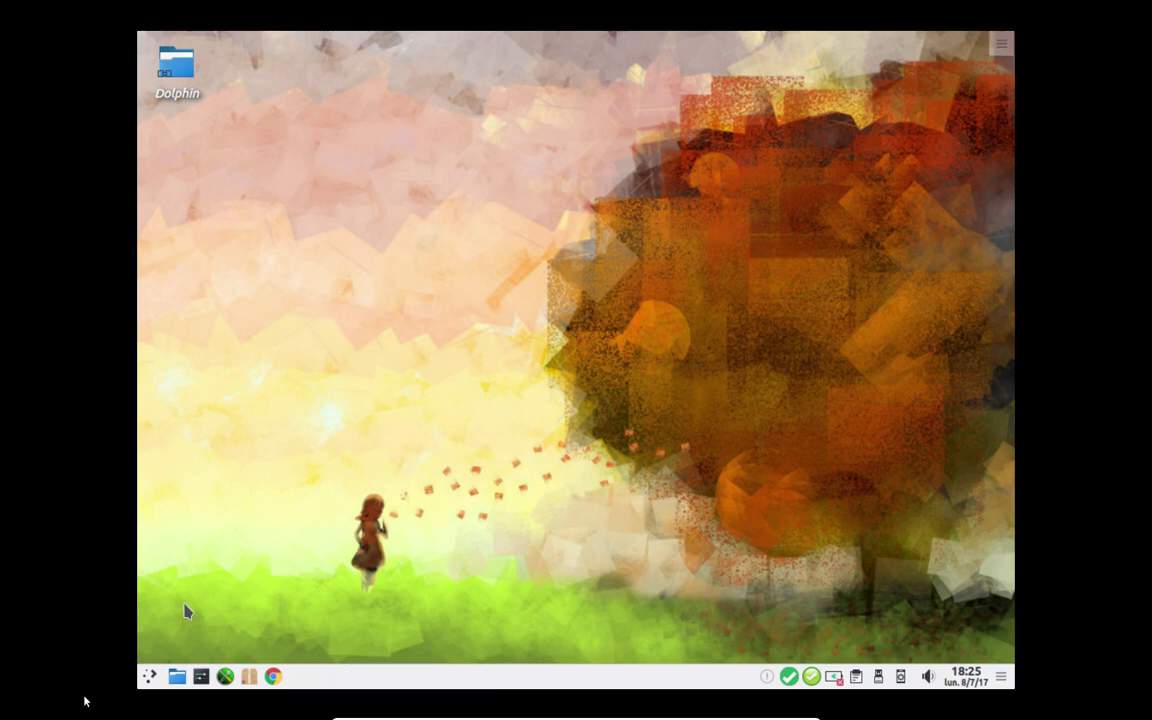
Step: Review the Bureautique applications and launch LibreOffice 5.4 Writer
click(149, 677)
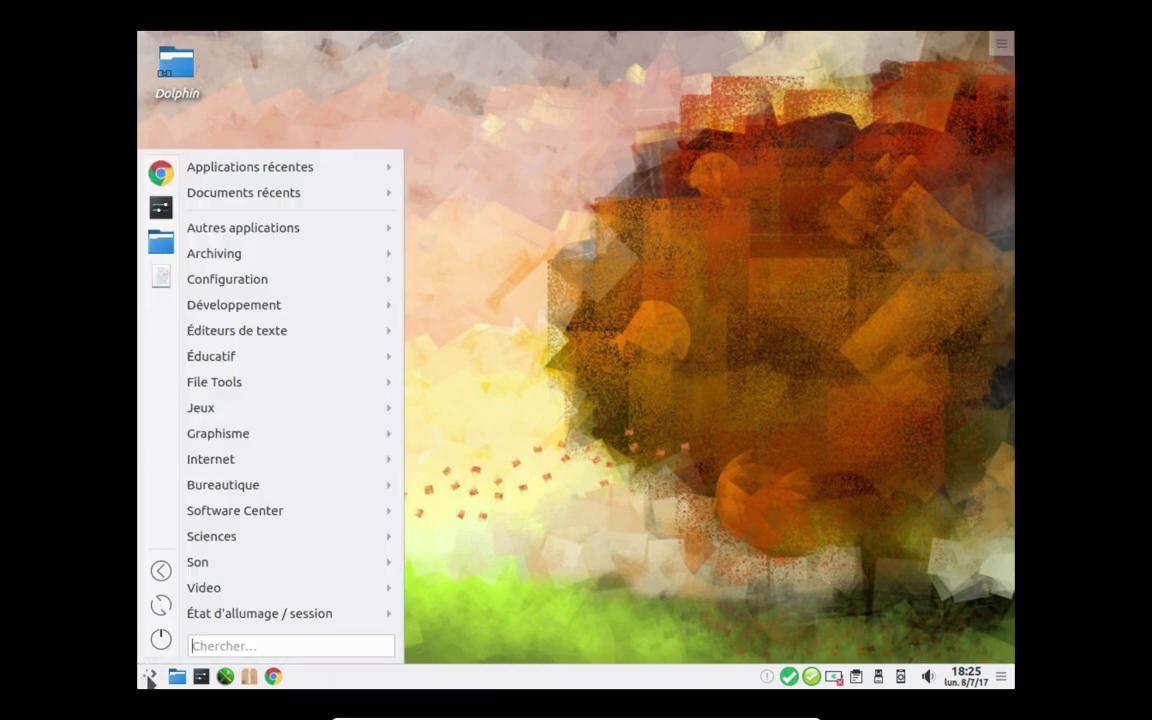
mouse_move(252, 437)
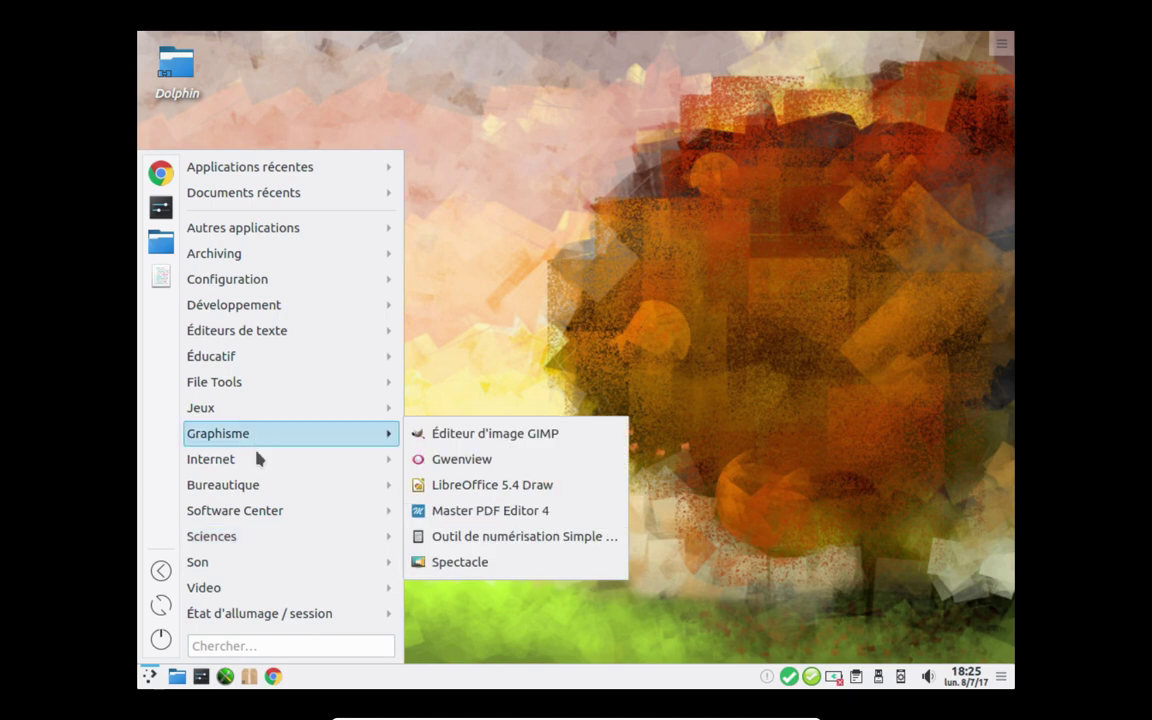
mouse_move(260, 470)
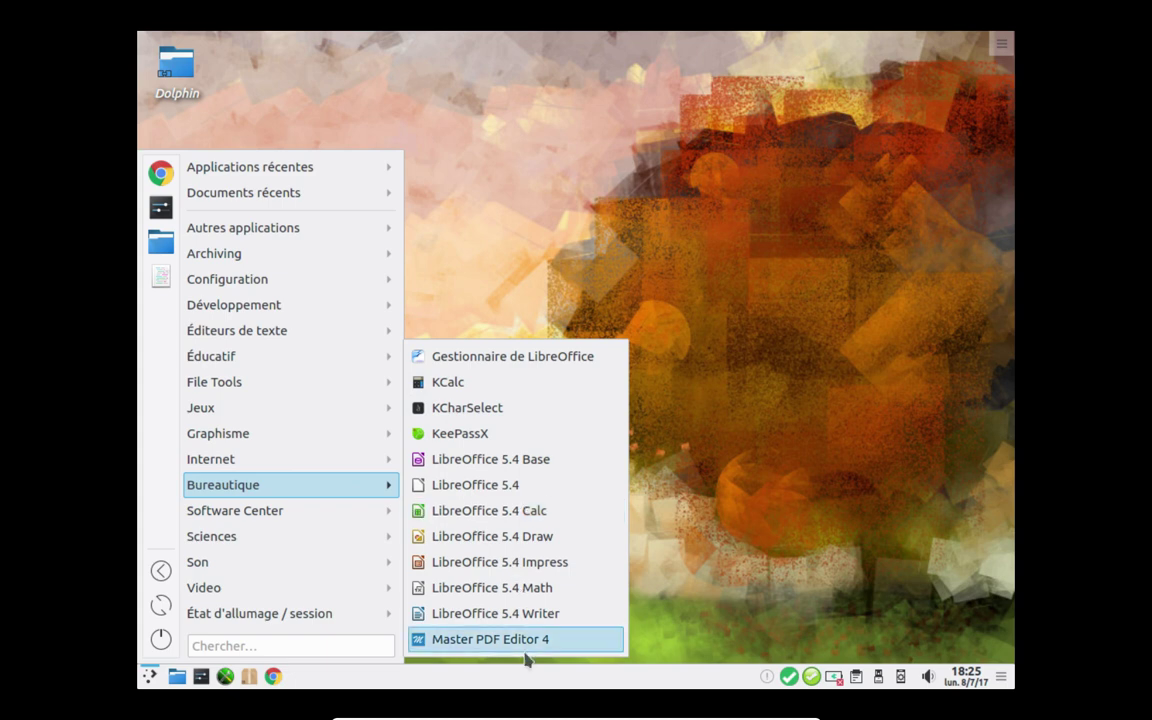
click(538, 624)
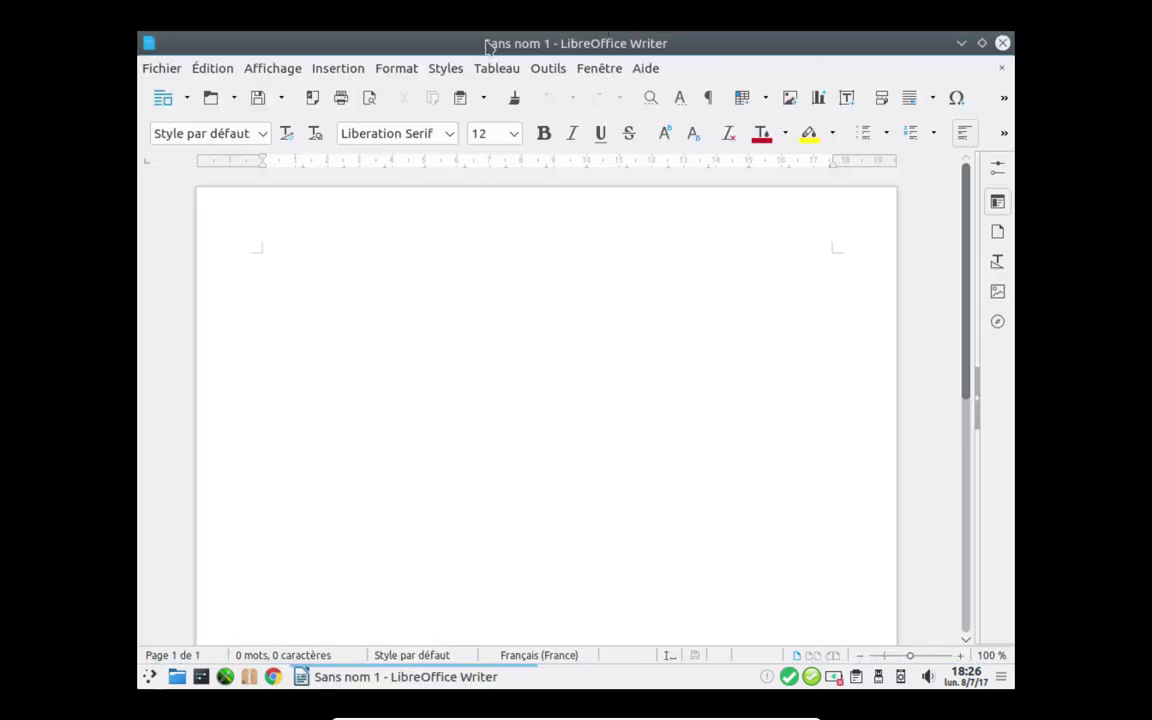
Step: Check LibreOffice's version in its À propos dialog, close the dialog and close Writer
click(645, 68)
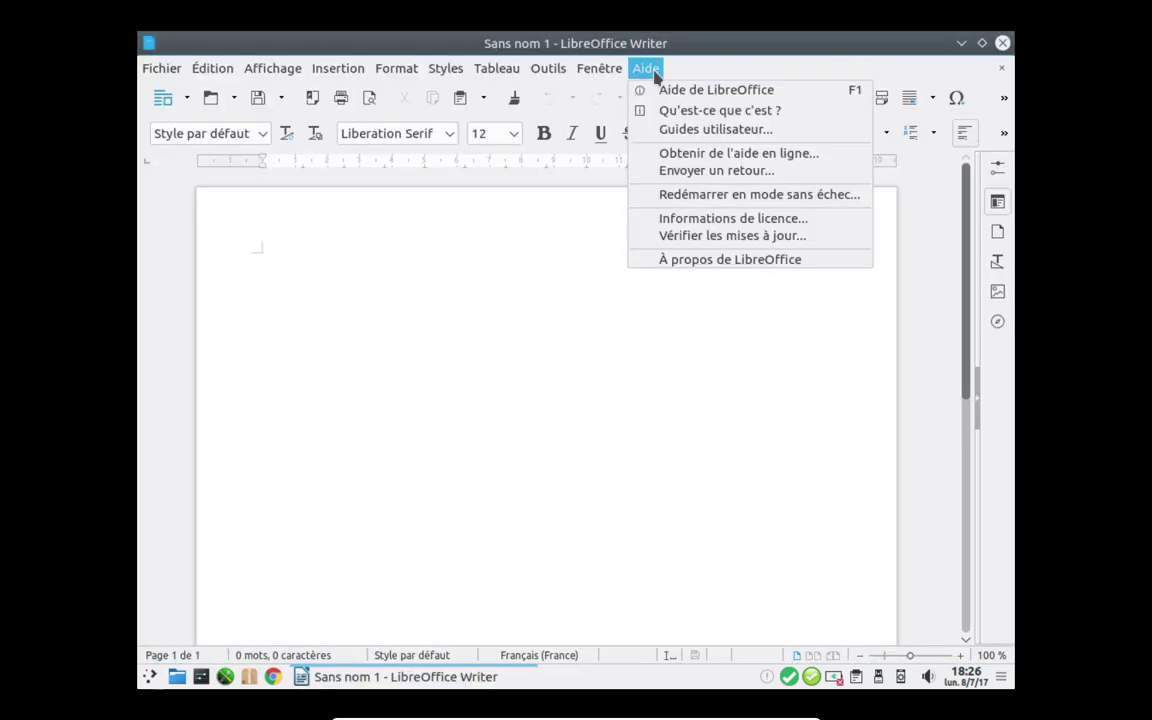
click(687, 262)
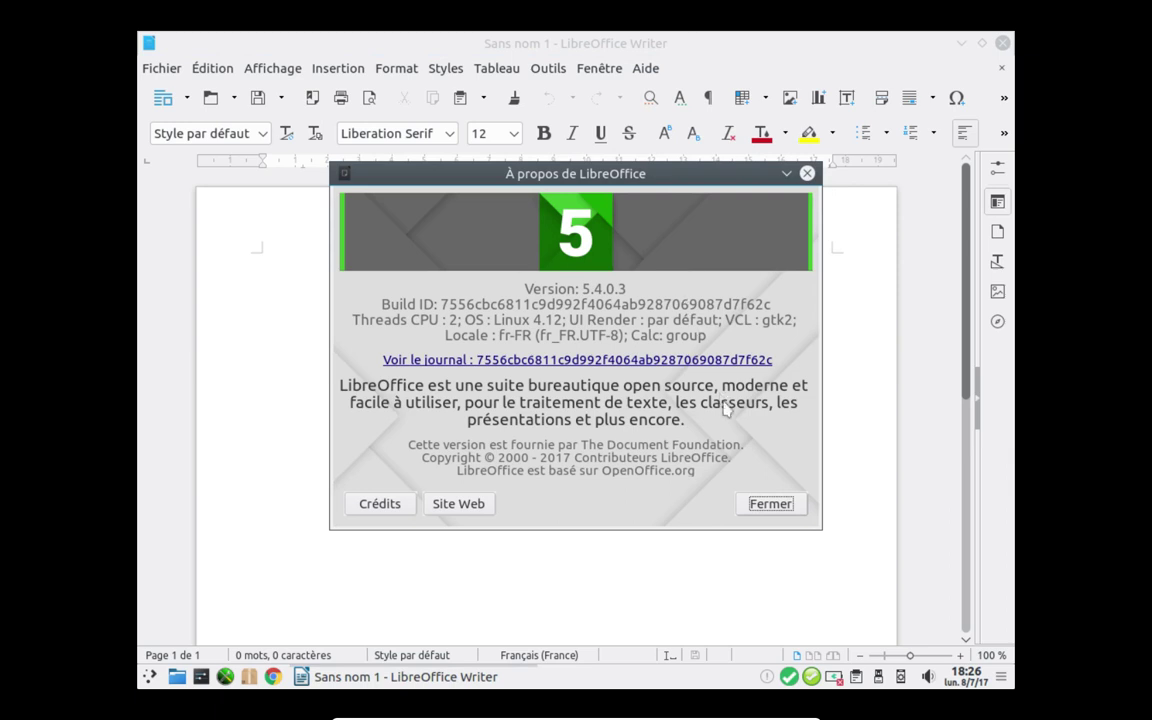
click(769, 504)
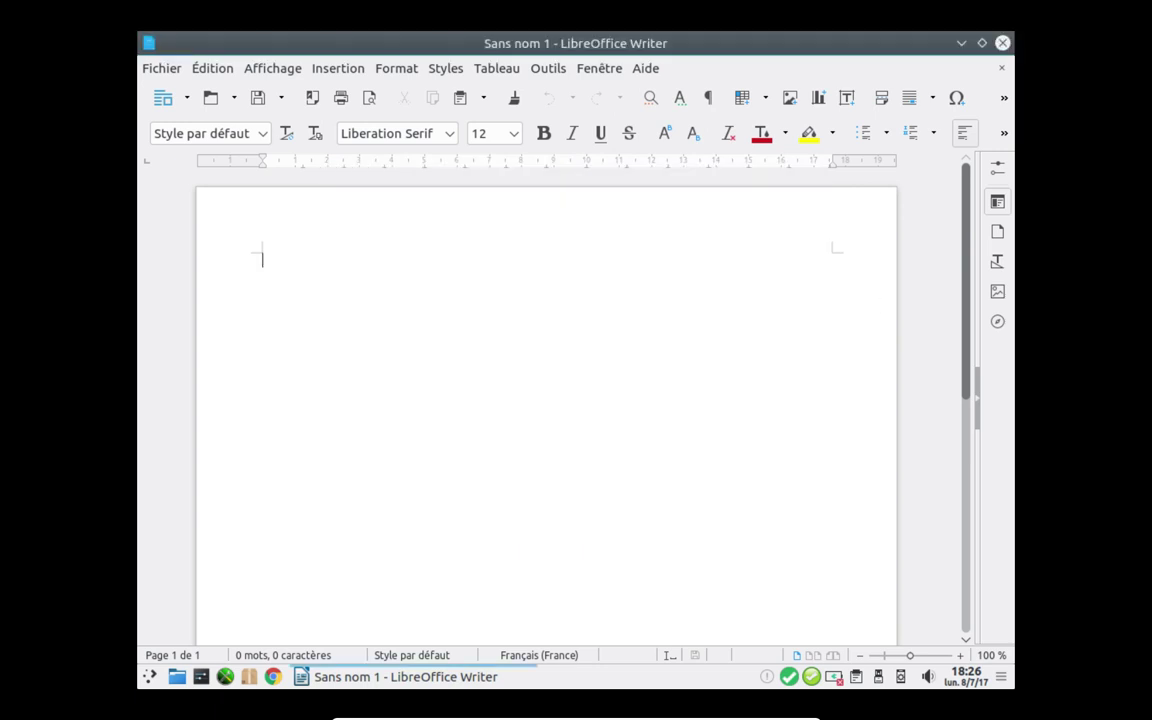
click(1002, 43)
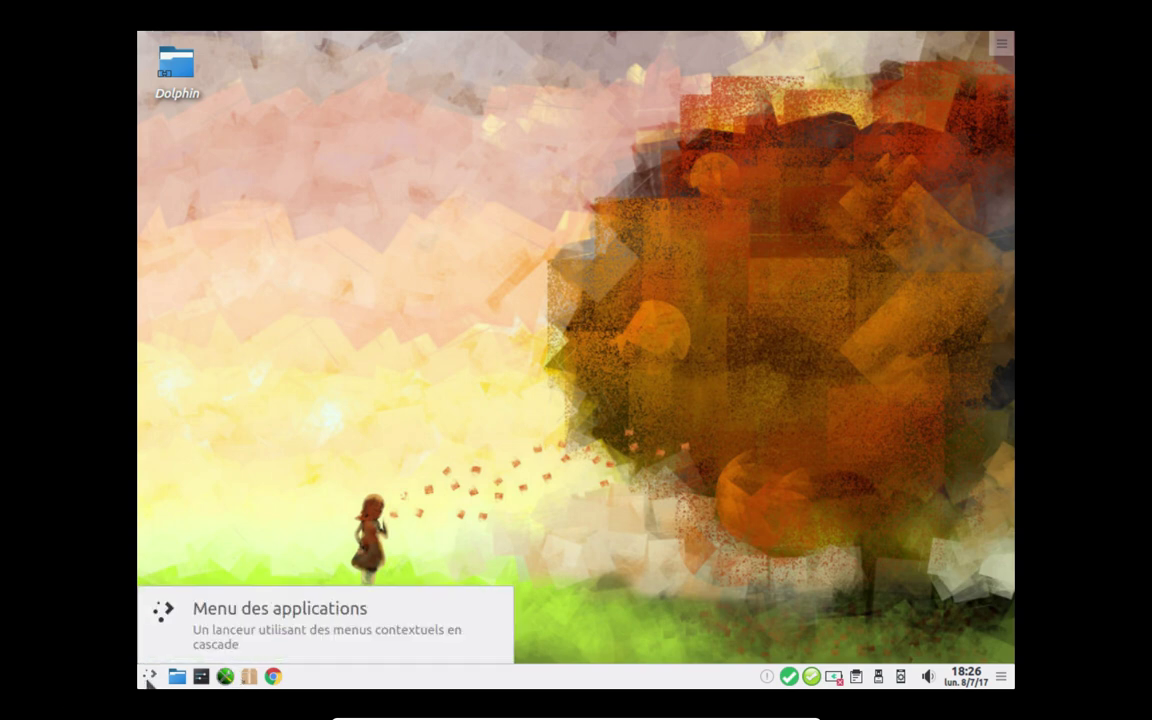
Step: Open the Gestionnaire de LibreOffice with the administrative password, view its install and uninstall options, and cancel out without applying changes
click(149, 677)
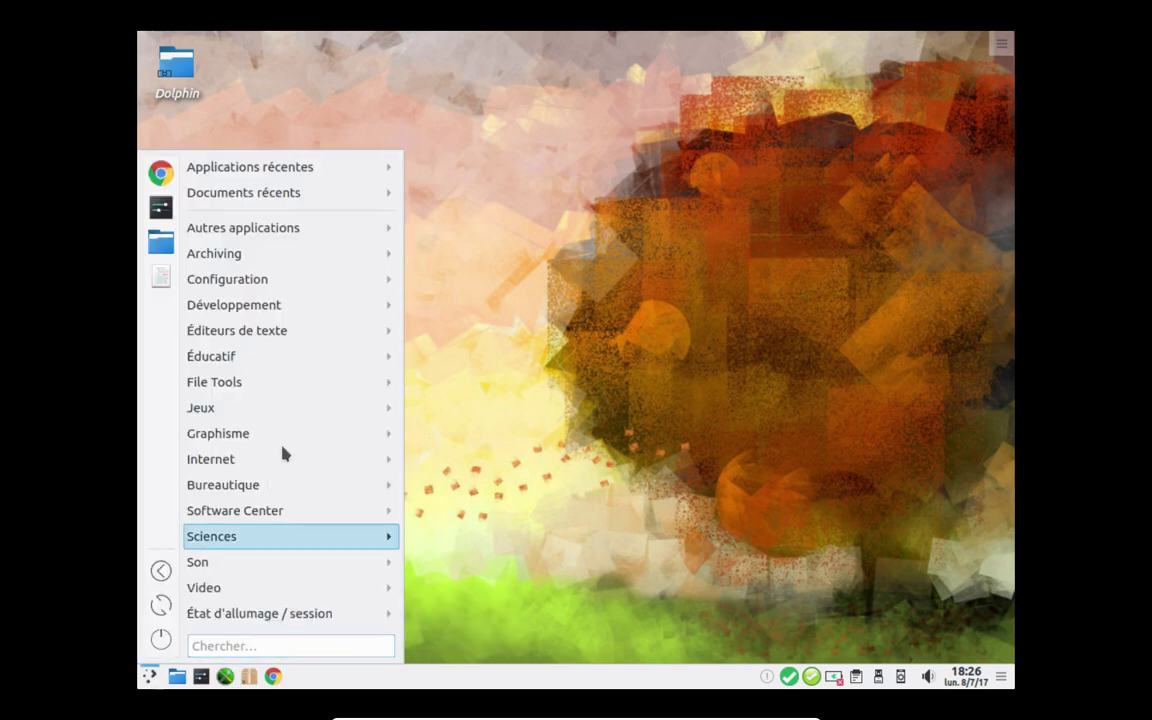
mouse_move(289, 412)
mouse_move(288, 440)
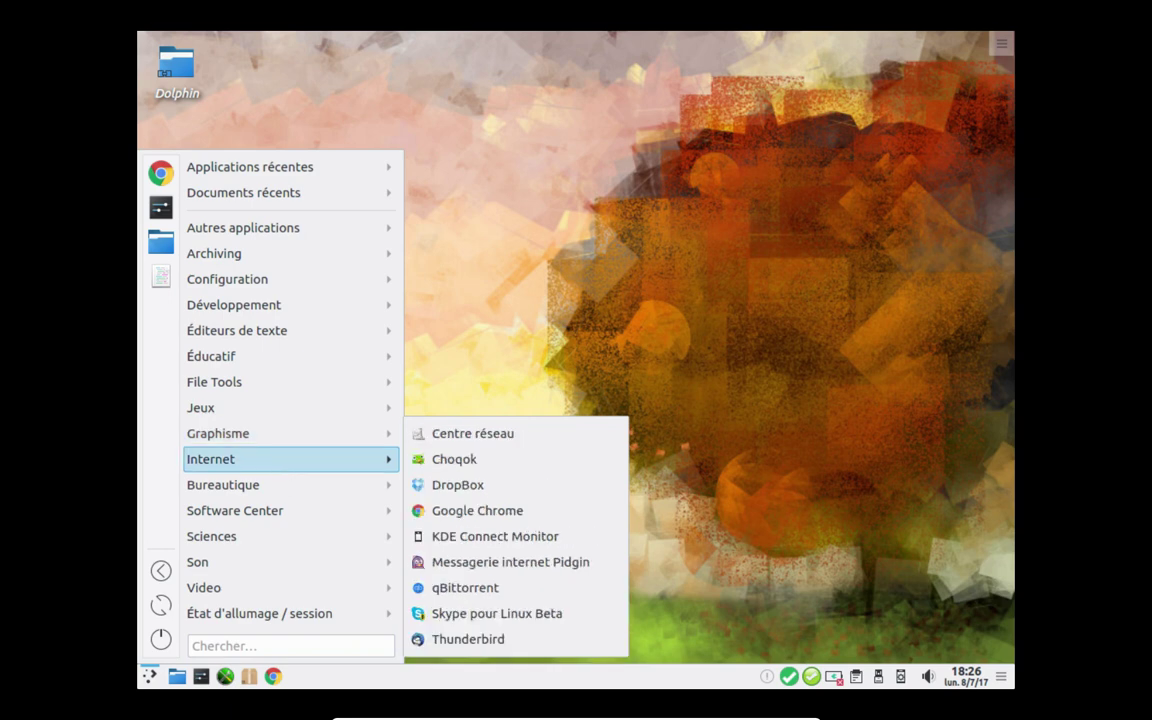
mouse_move(284, 508)
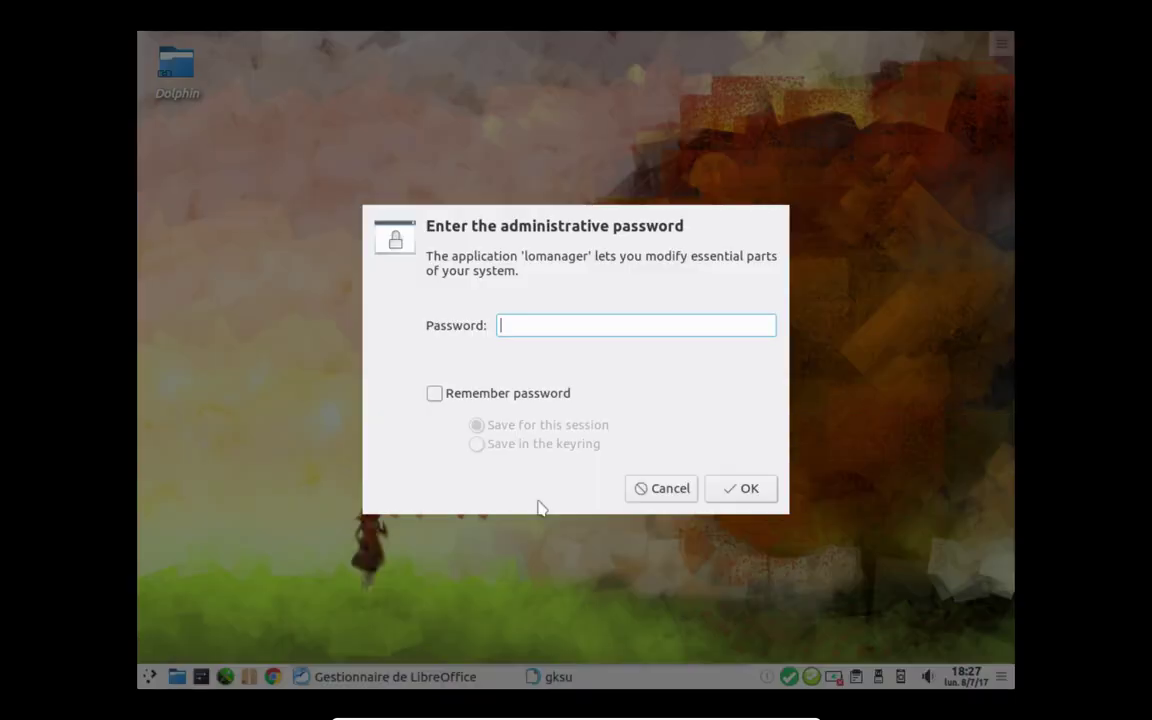
text(*******)
key(Return)
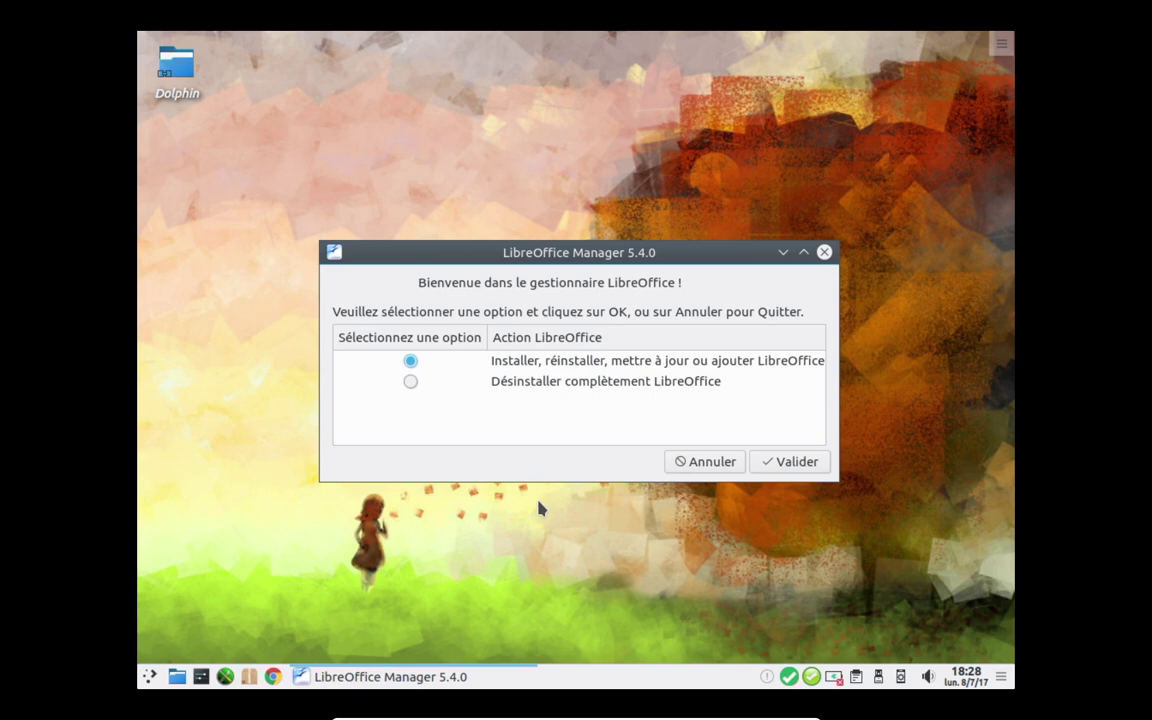
click(703, 465)
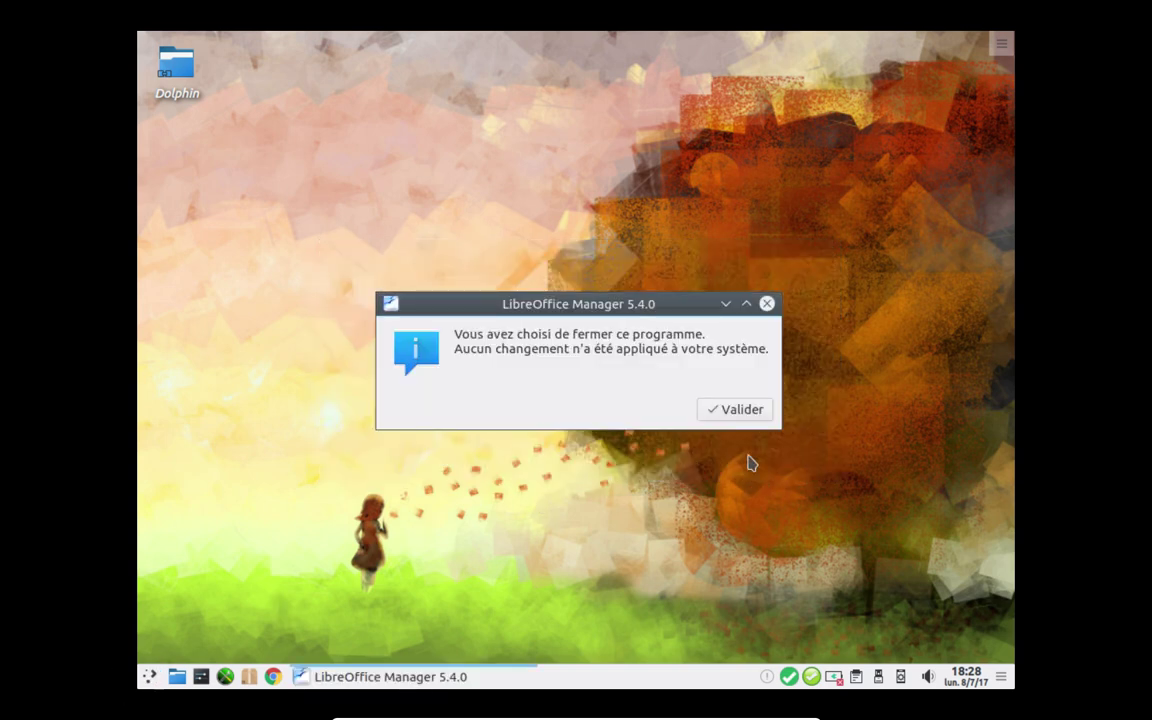
click(758, 411)
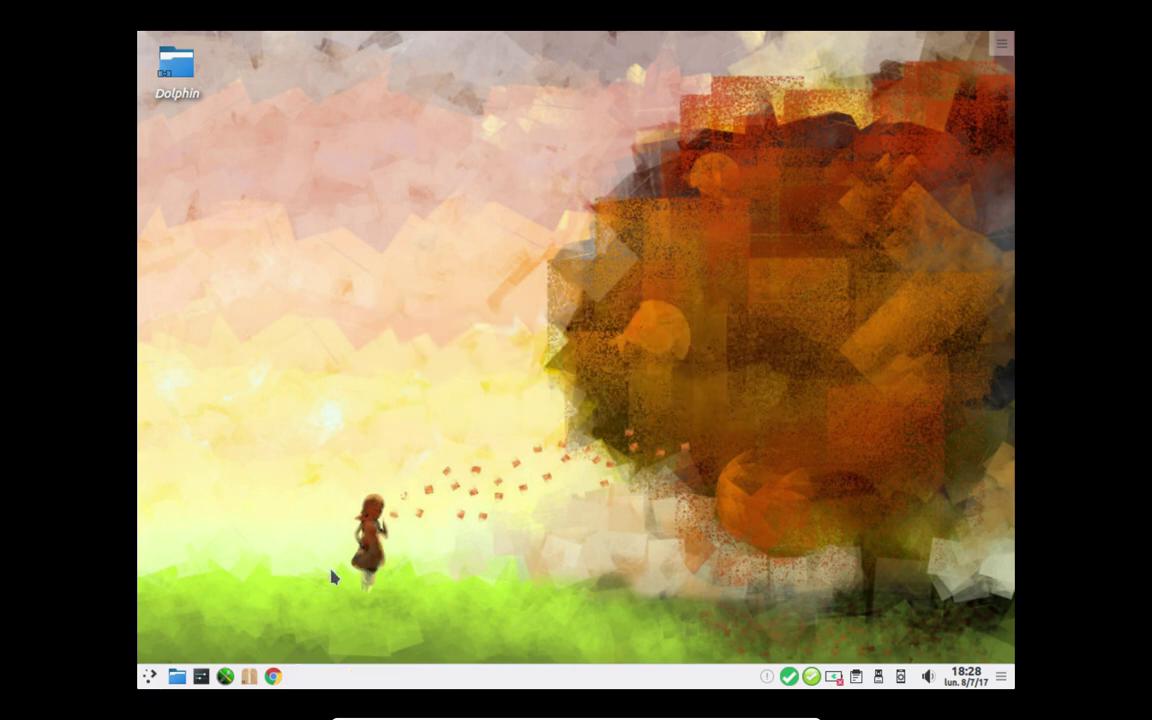
Step: Review the Software Center and Son application categories, launch DeaDBeeF to check its version, and close it
click(149, 677)
click(226, 590)
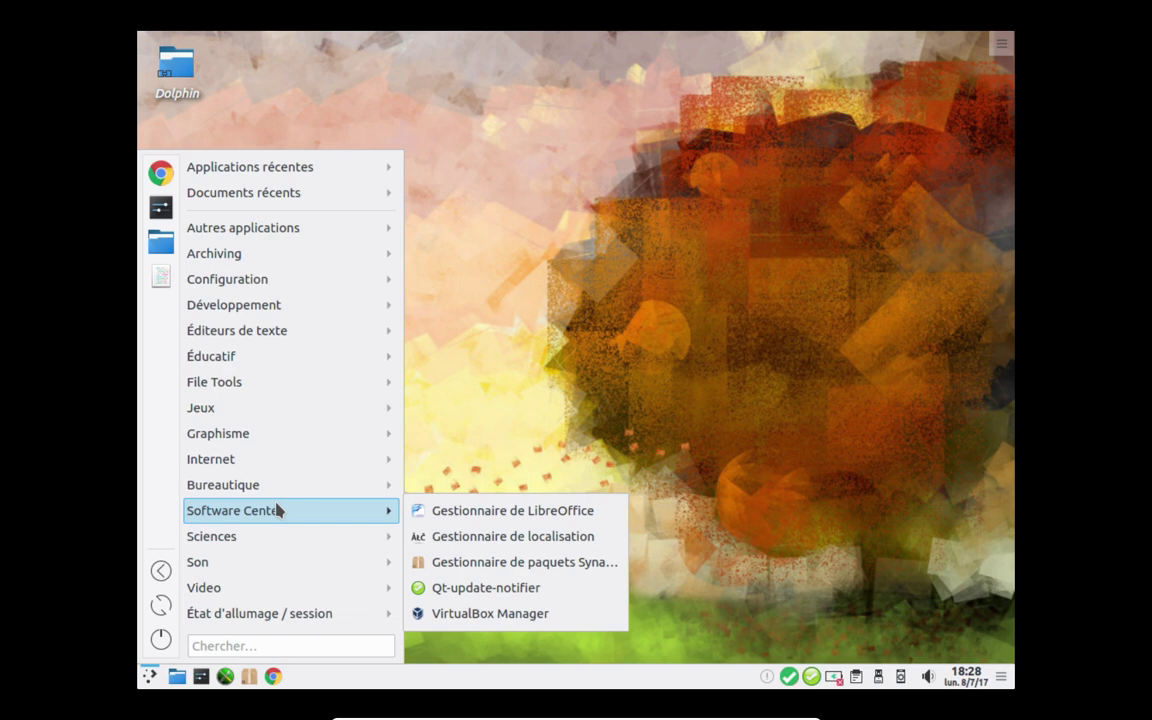
mouse_move(262, 548)
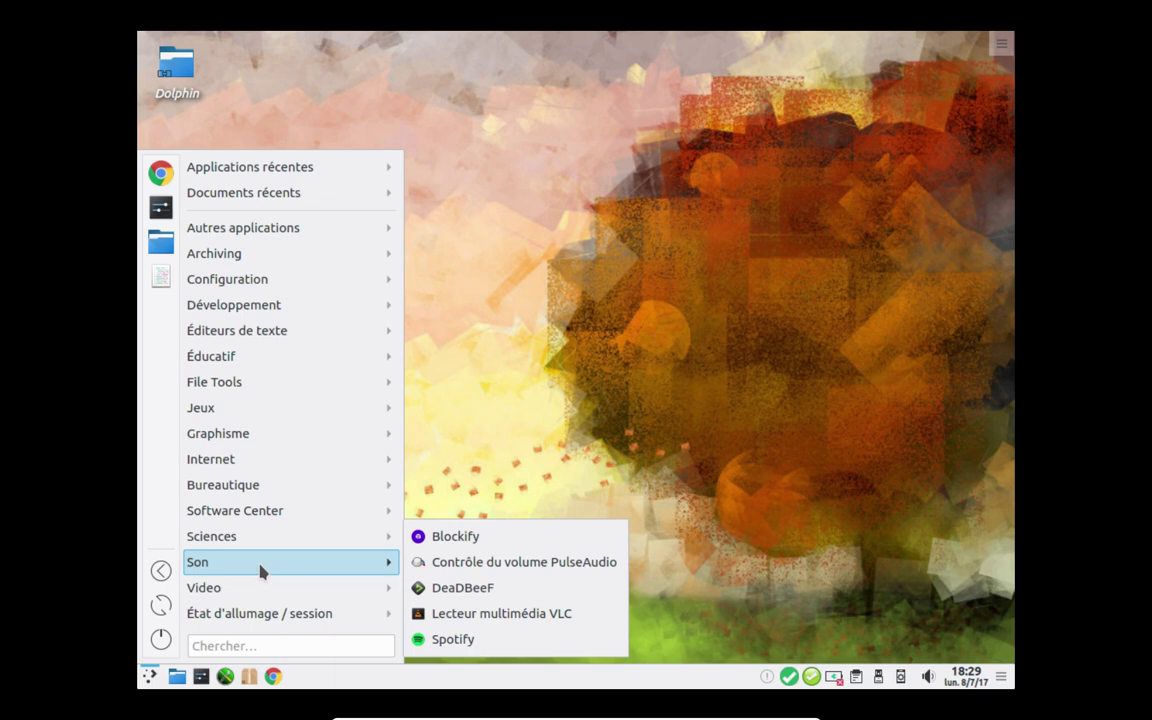
click(503, 595)
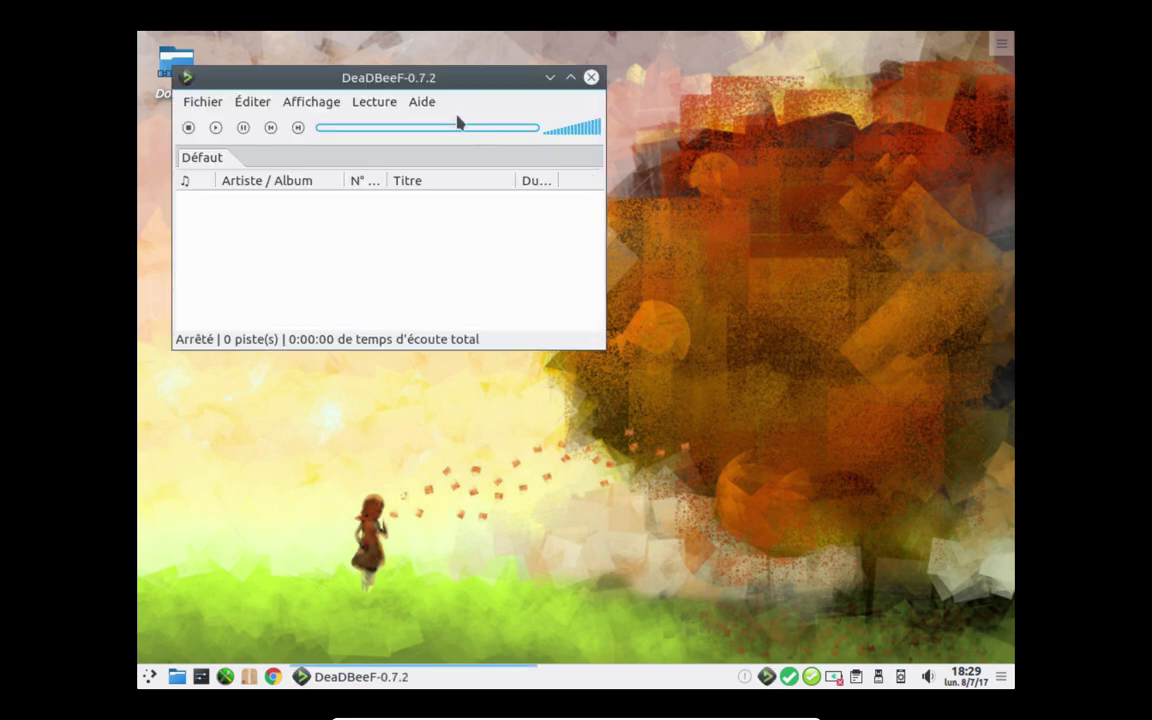
click(594, 78)
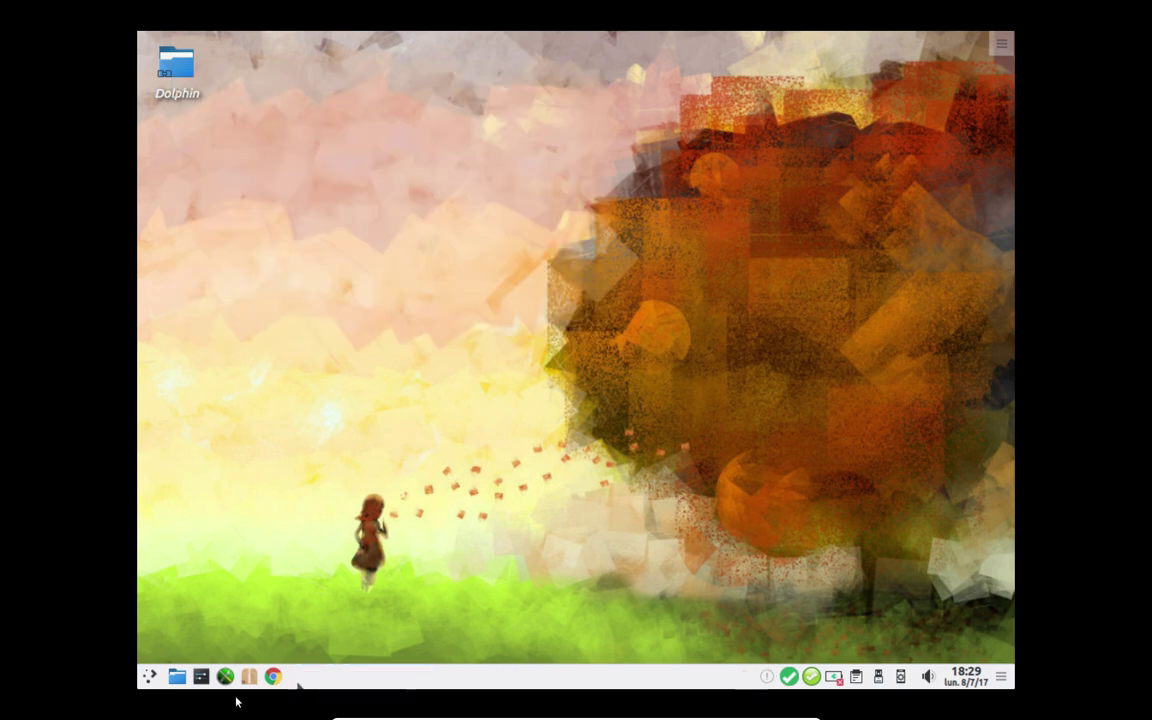
Step: Launch Spotify, view the proxy settings available from its login screen, and close it
click(149, 676)
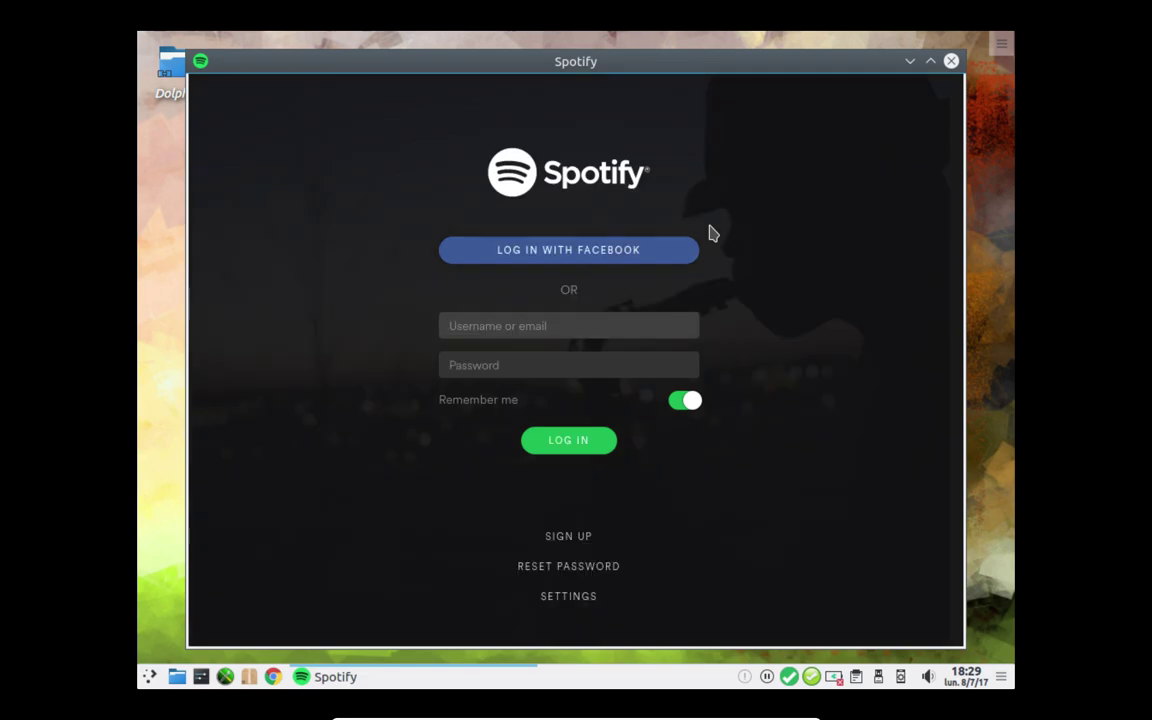
click(565, 597)
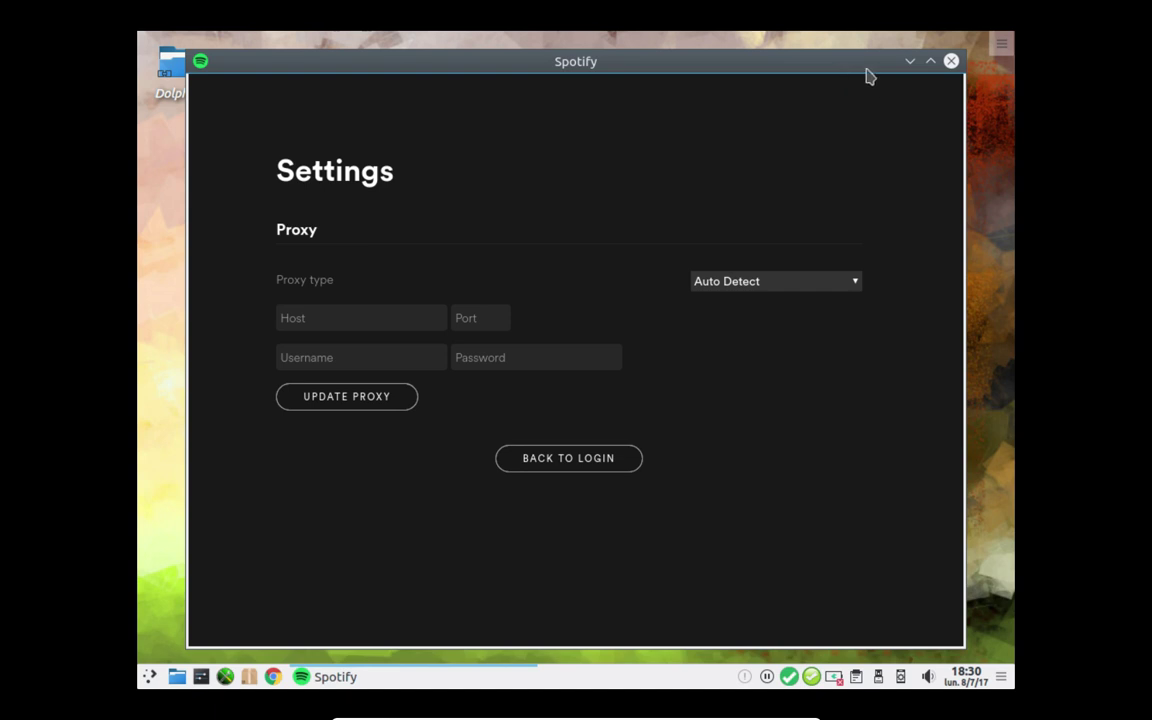
click(951, 62)
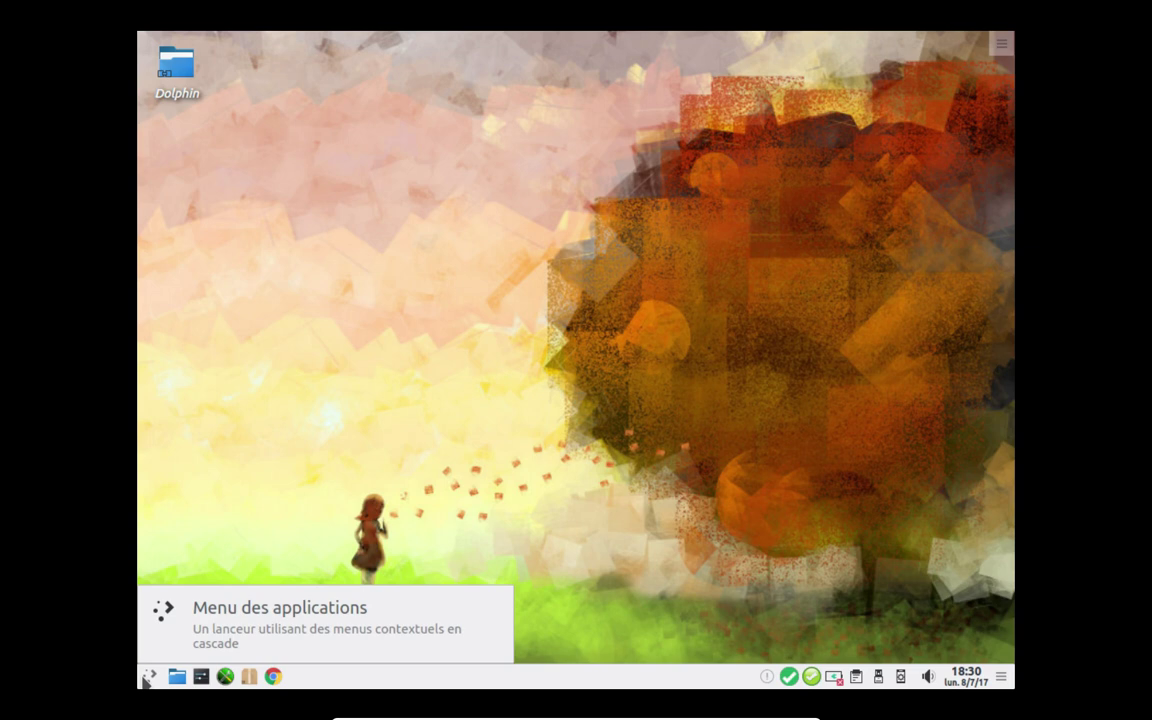
Step: Review the Video applications, launch Kdenlive to check its version in the welcome window, and close it
click(147, 678)
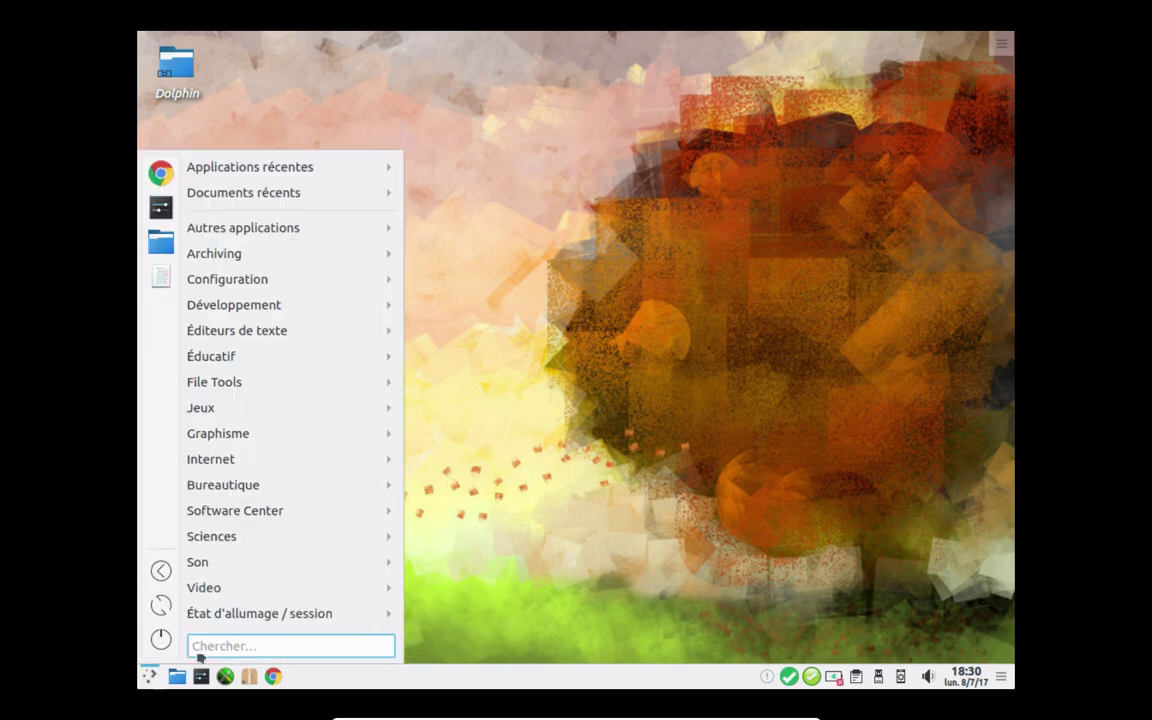
mouse_move(279, 584)
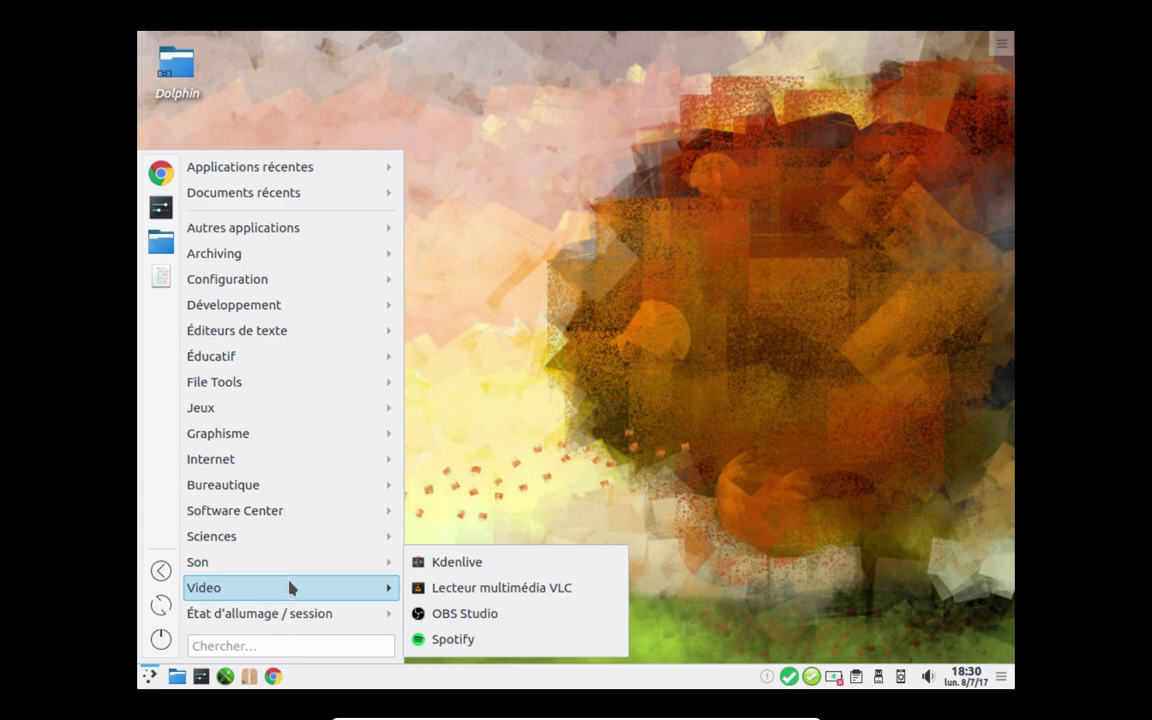
click(518, 568)
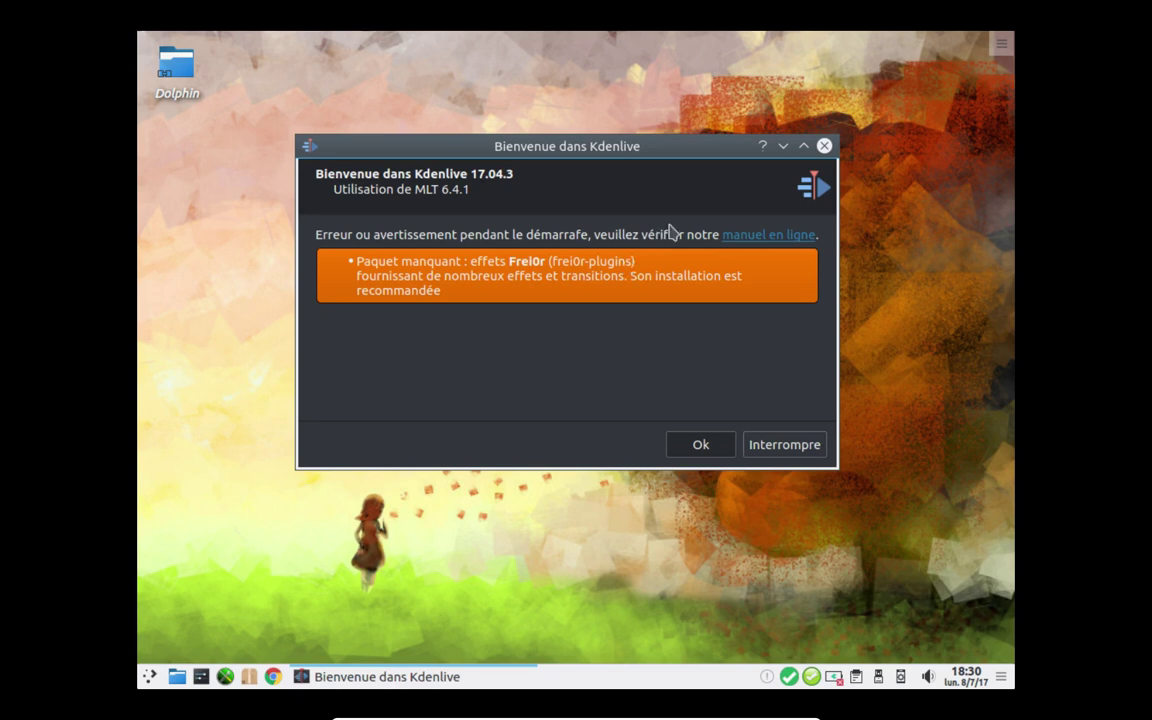
click(824, 146)
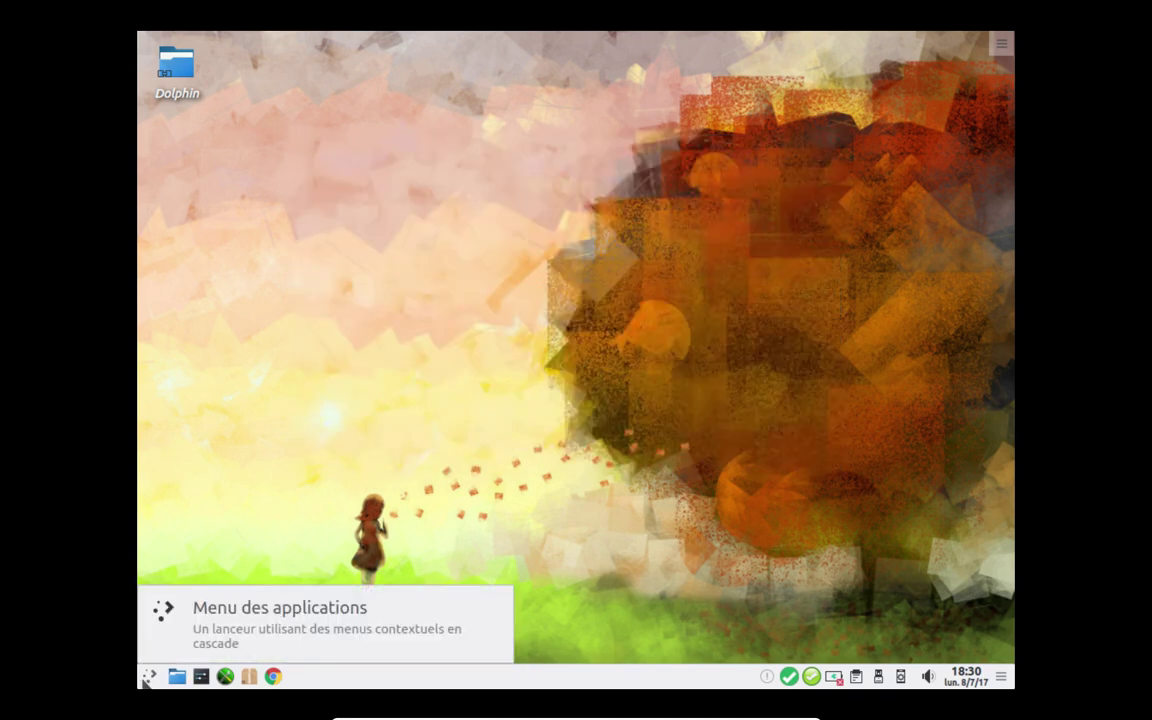
Step: Launch OBS Studio, accept its licence agreement after going through to the end, and decline the automatic configuration assistant
click(147, 678)
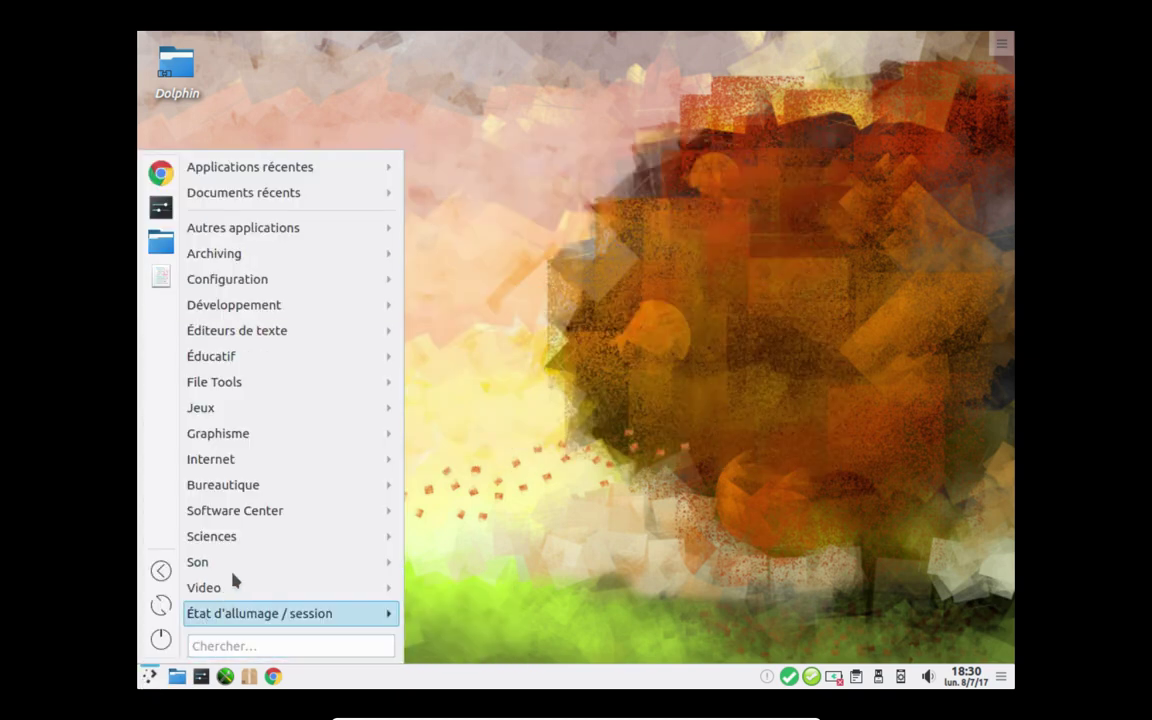
mouse_move(237, 590)
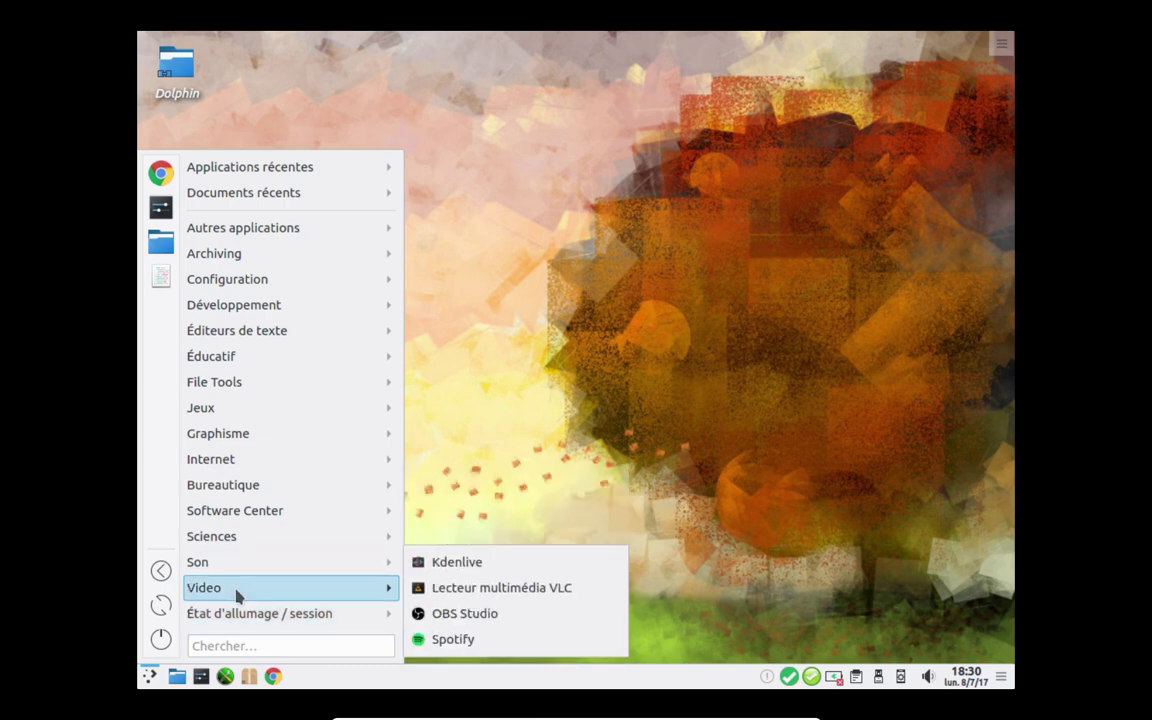
click(483, 614)
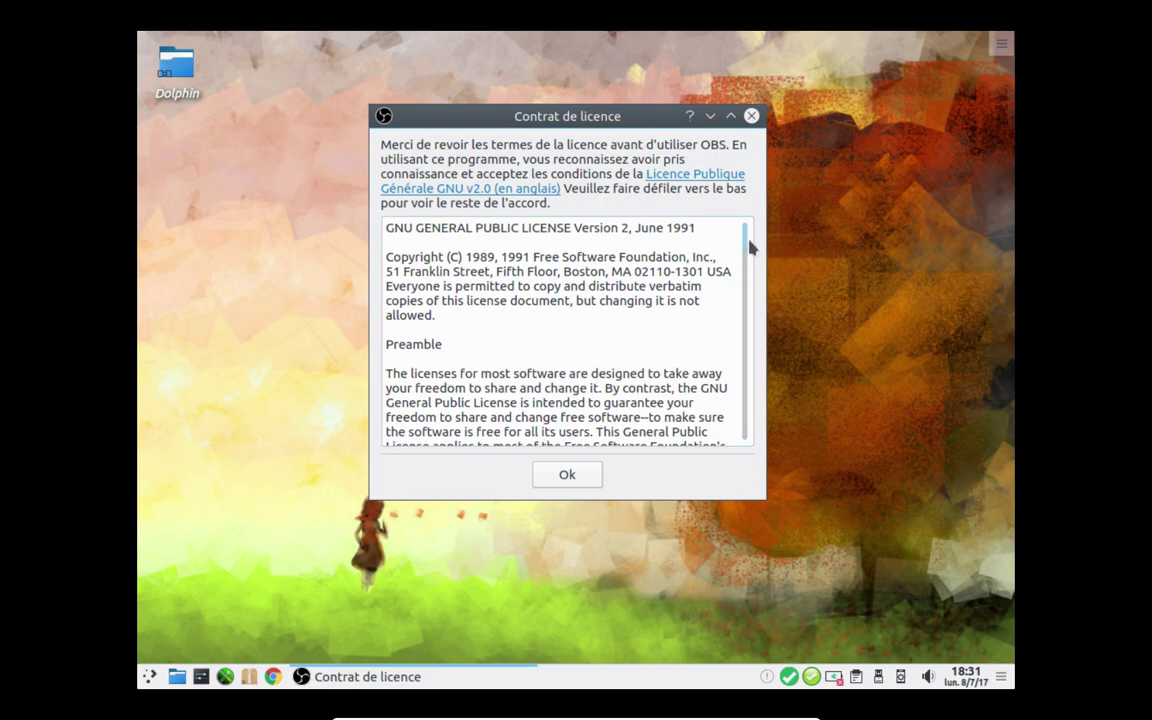
drag(750, 246, 718, 466)
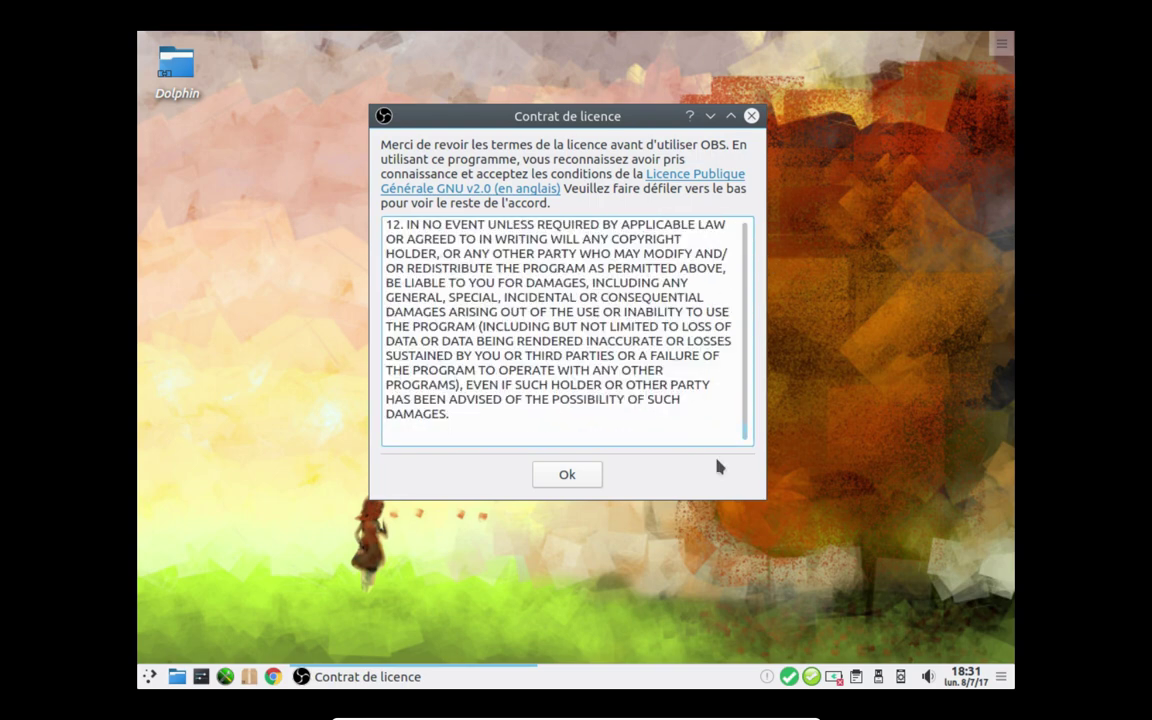
click(567, 475)
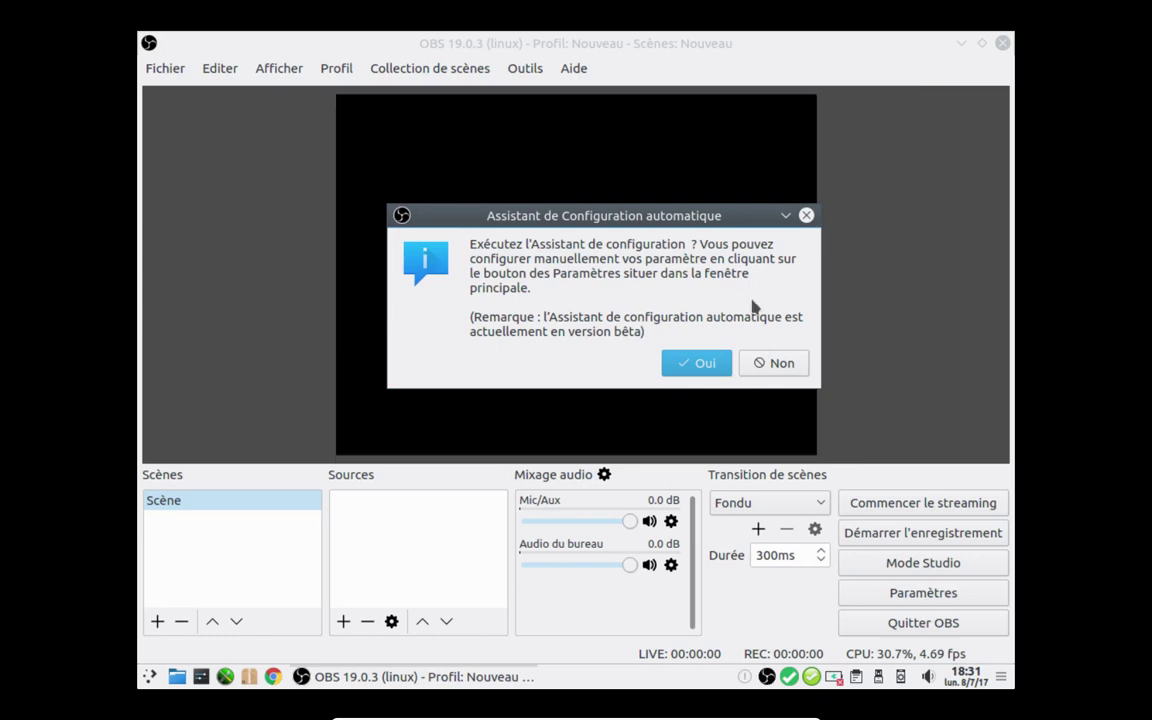
click(750, 360)
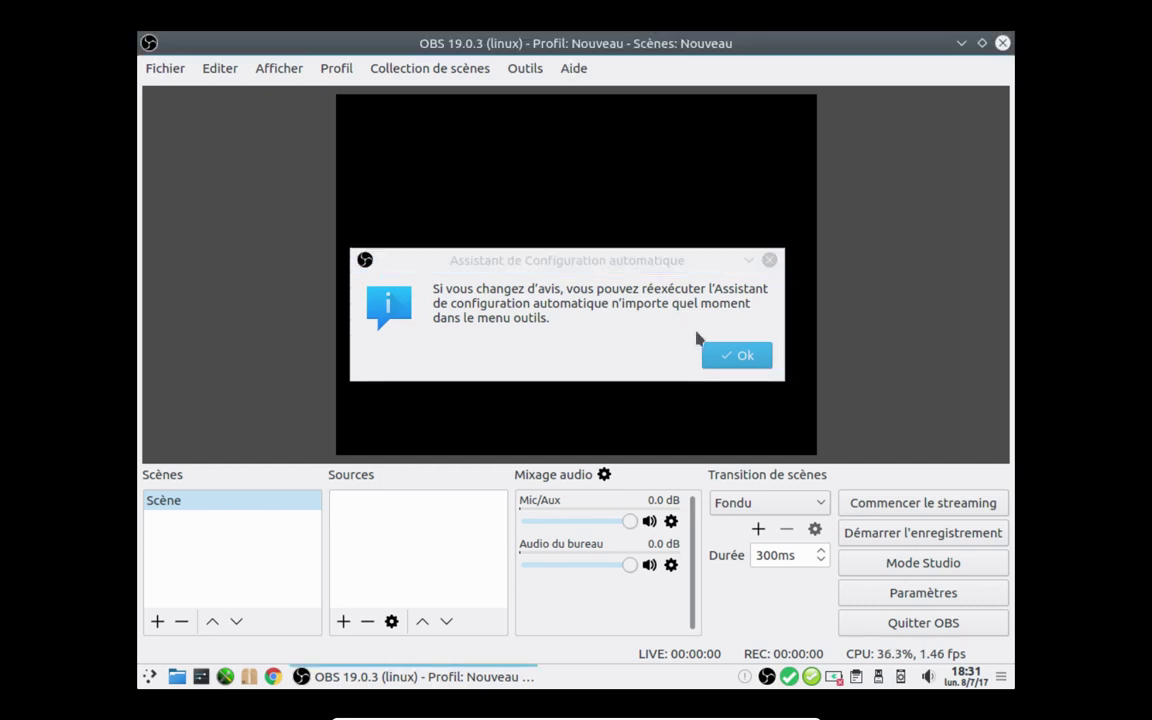
key(Return)
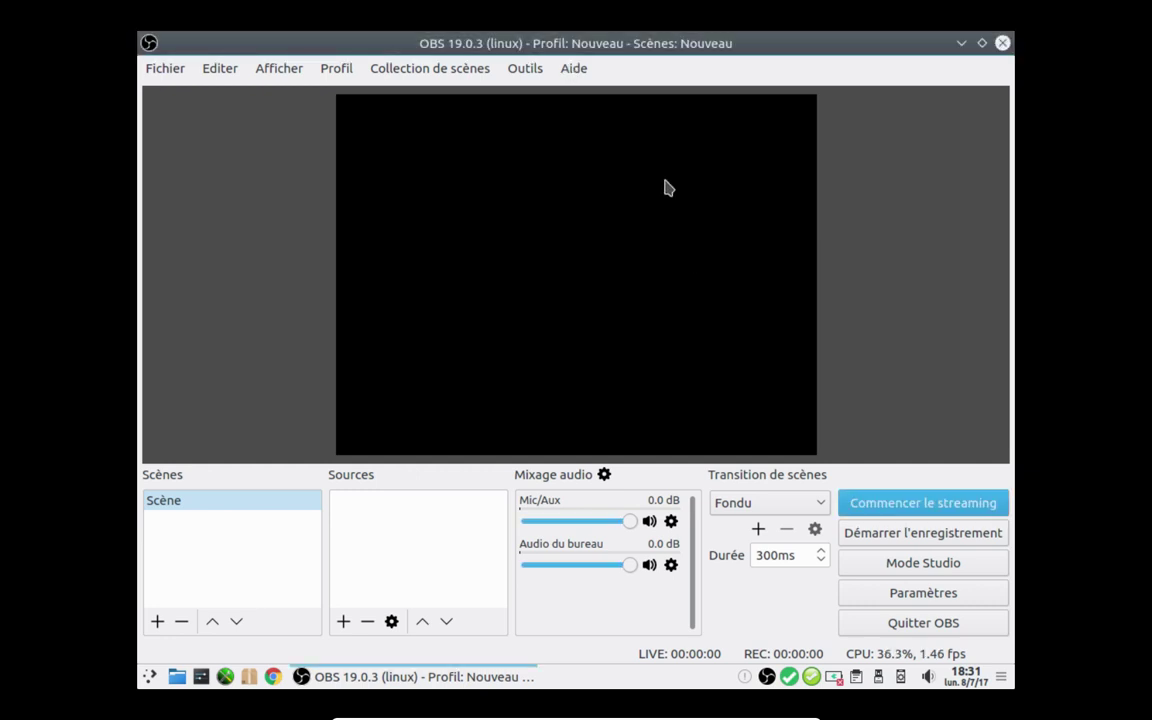
Step: Look through the Aide options in OBS Studio and close the program
click(574, 68)
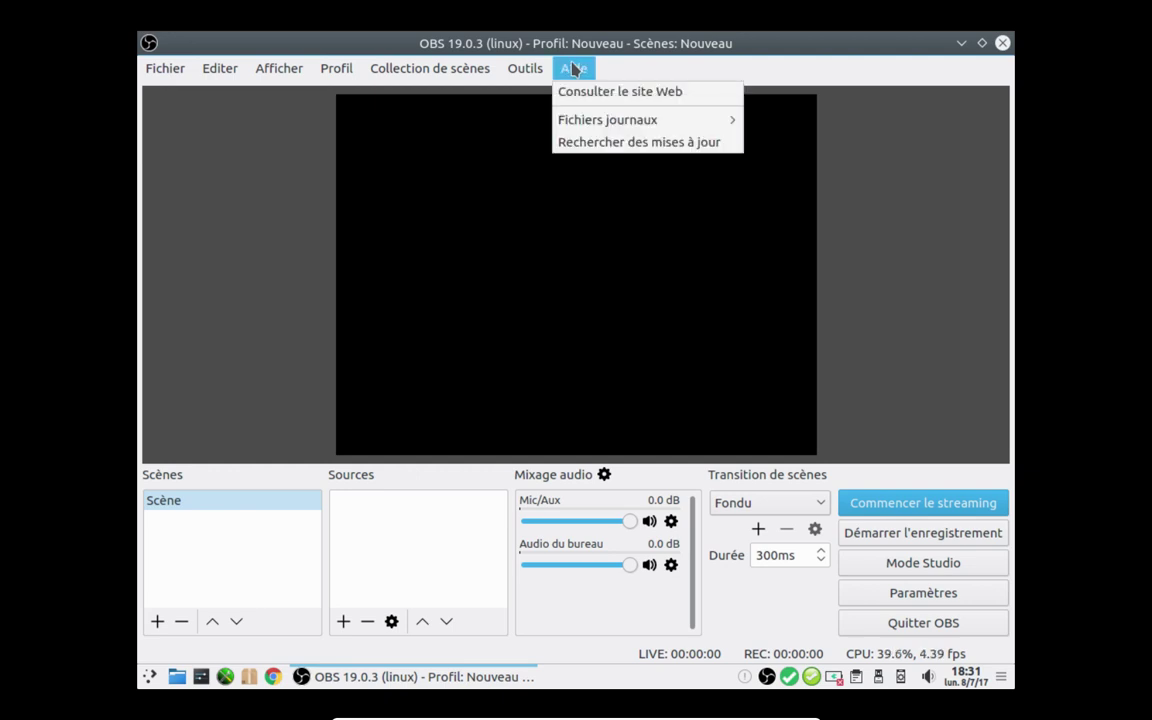
click(980, 68)
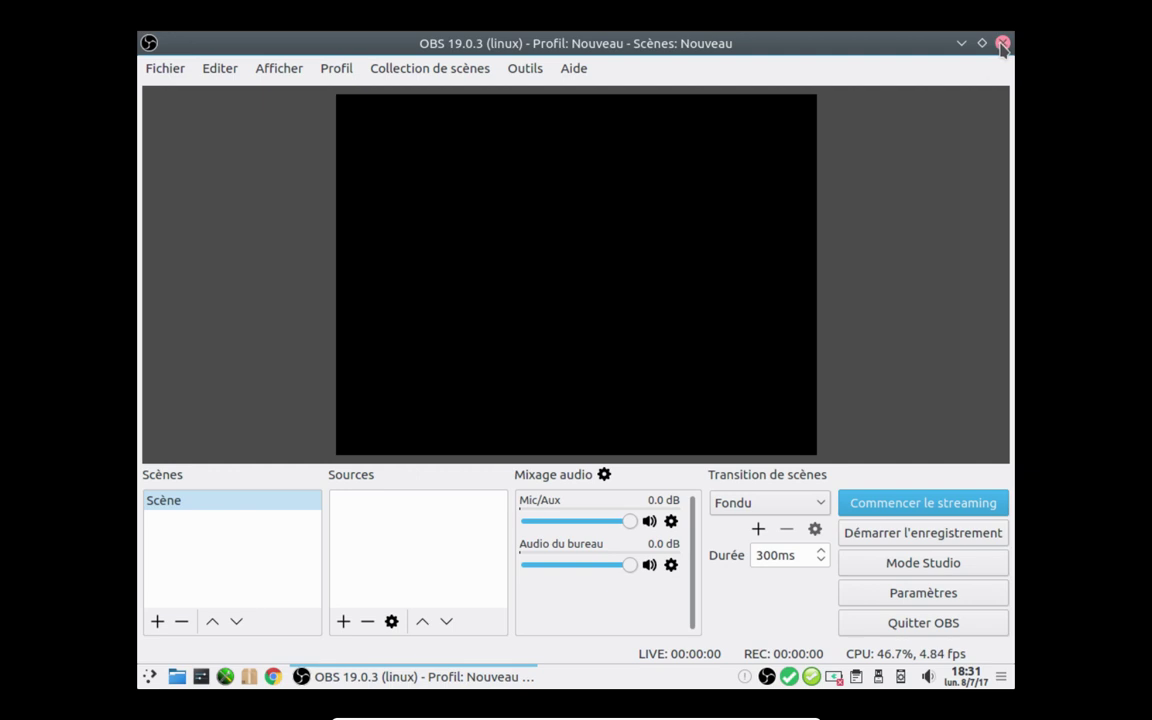
click(1002, 43)
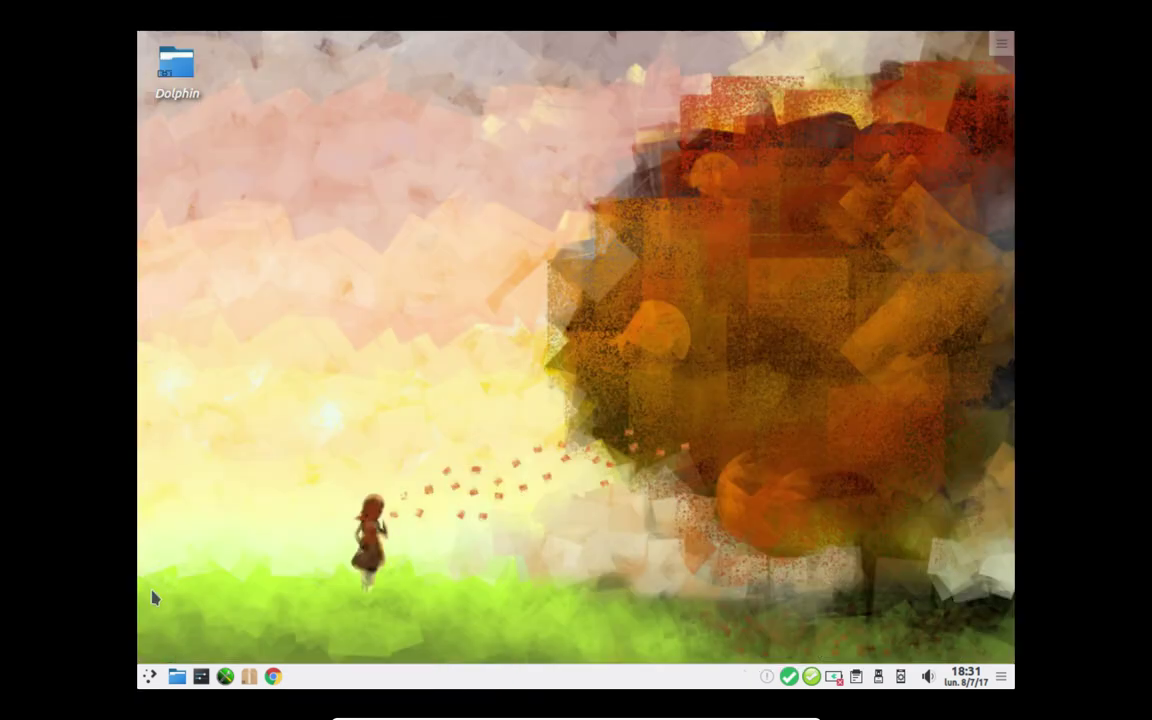
Step: Open Configuration du système, view the Accessibilité options, and return to the overview of all settings
click(148, 677)
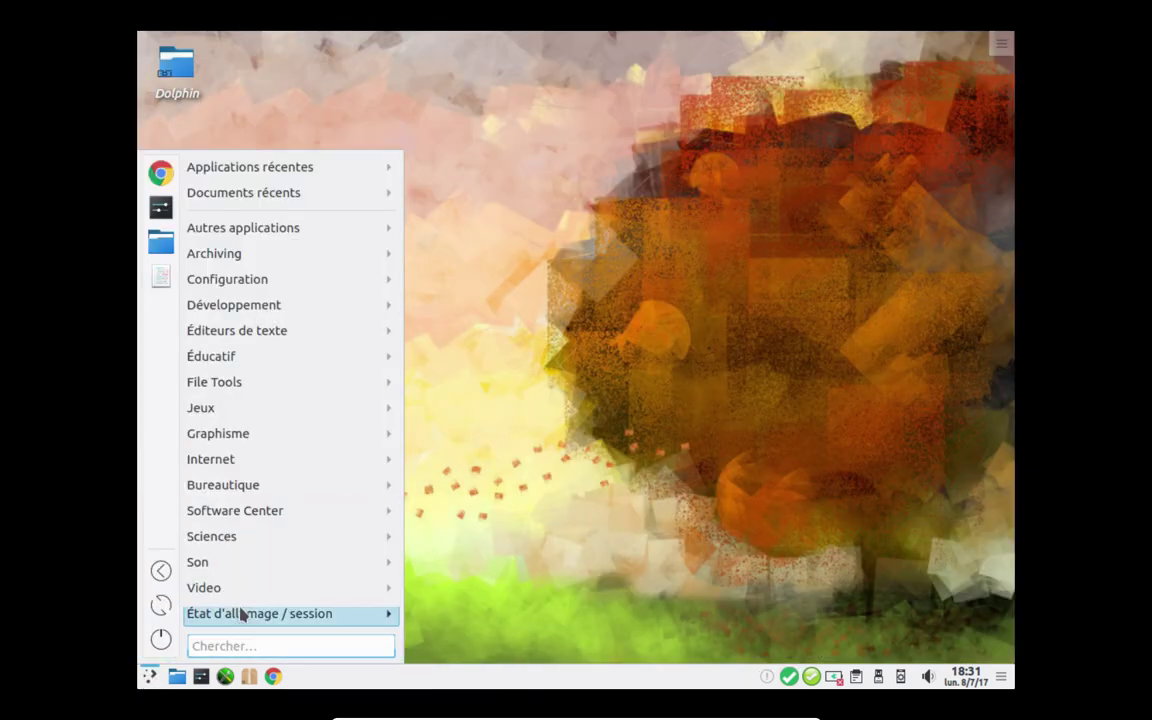
mouse_move(254, 622)
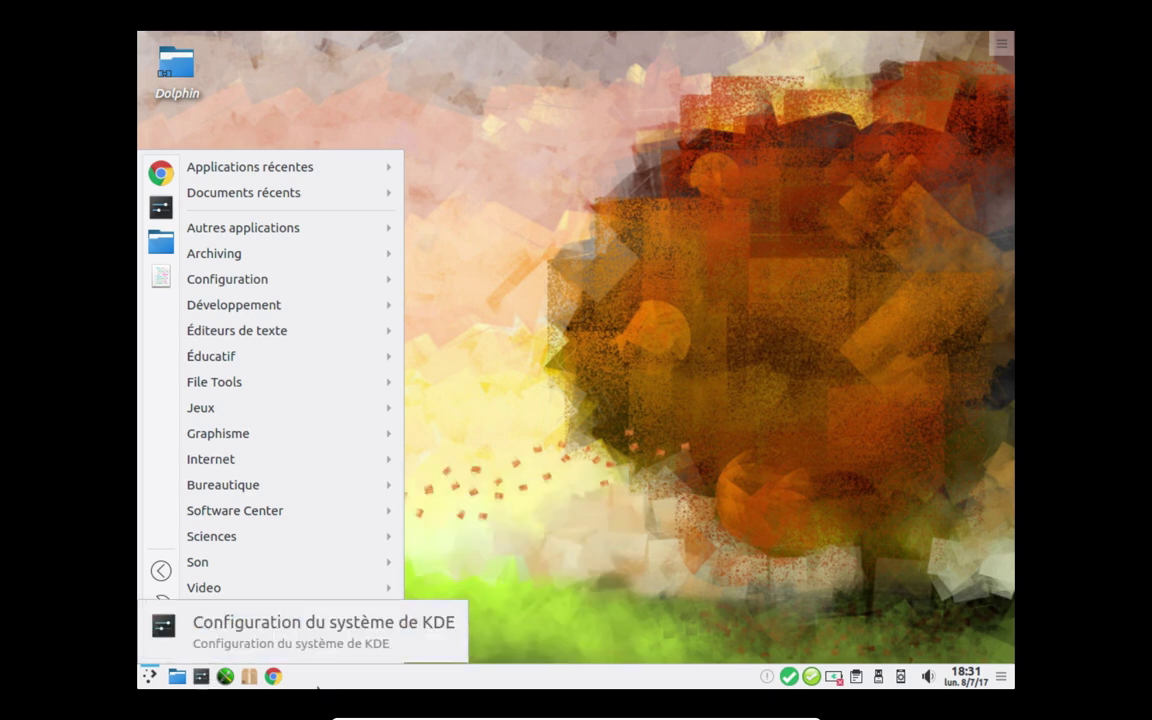
click(201, 677)
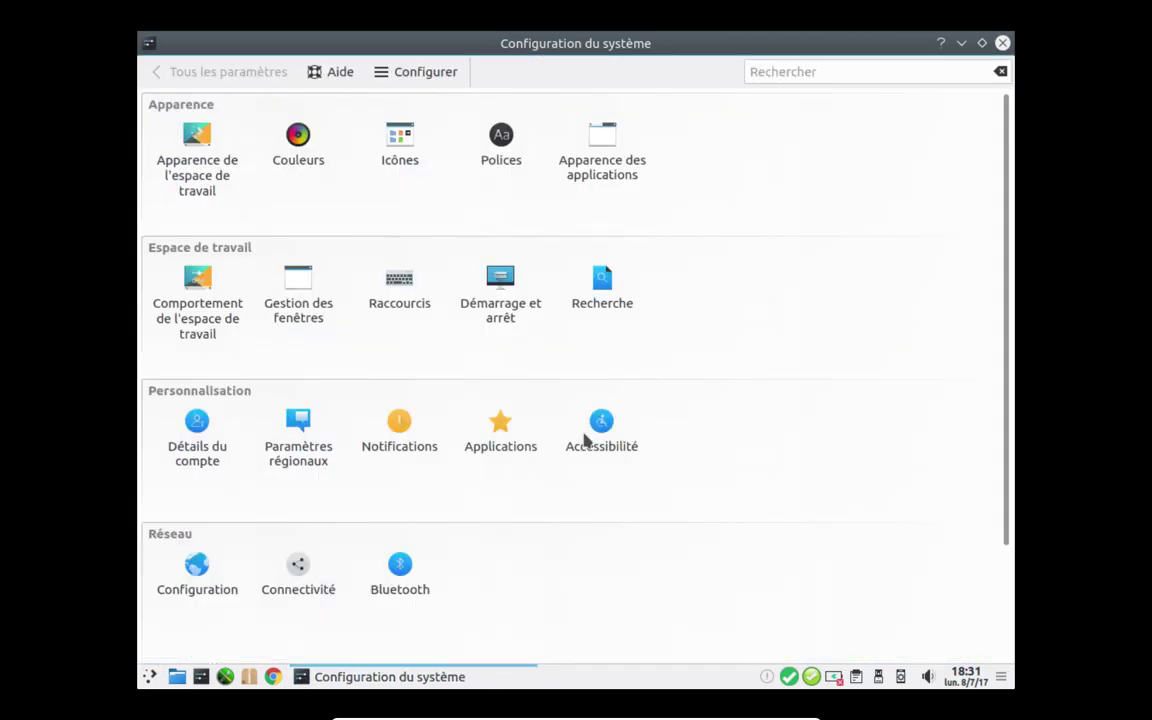
click(587, 439)
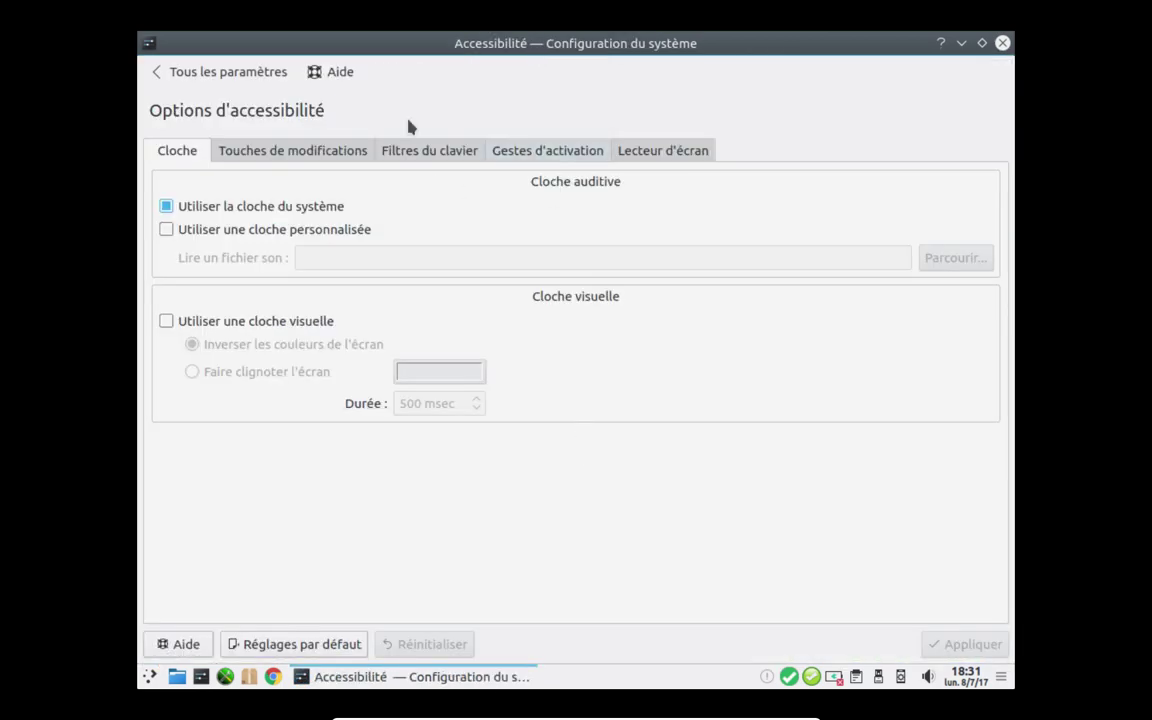
click(214, 75)
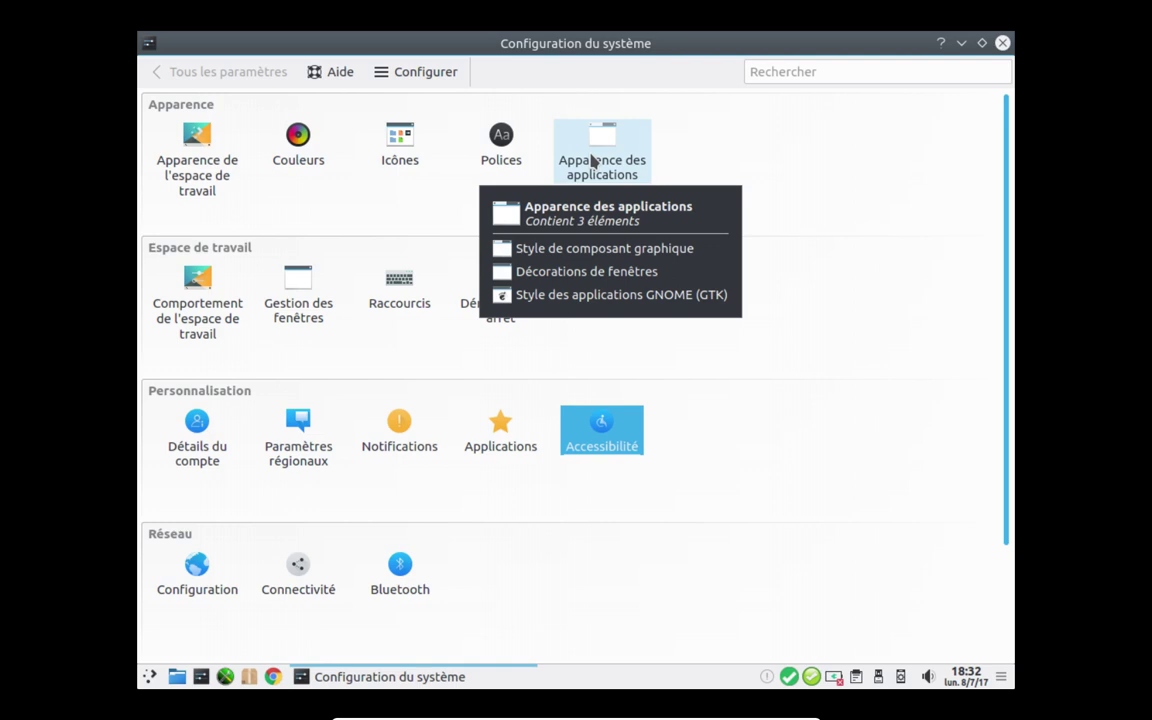
Step: Examine which settings modules each entry in the Espace de travail and Personnalisation sections contains
mouse_move(199, 338)
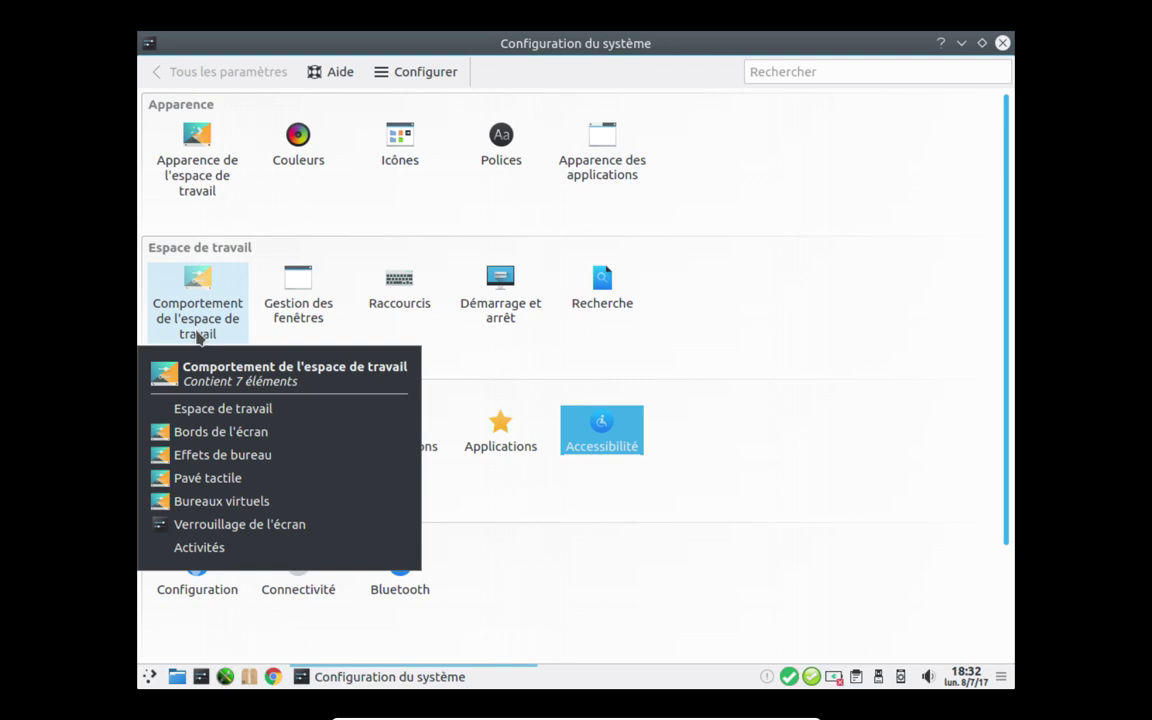
mouse_move(312, 309)
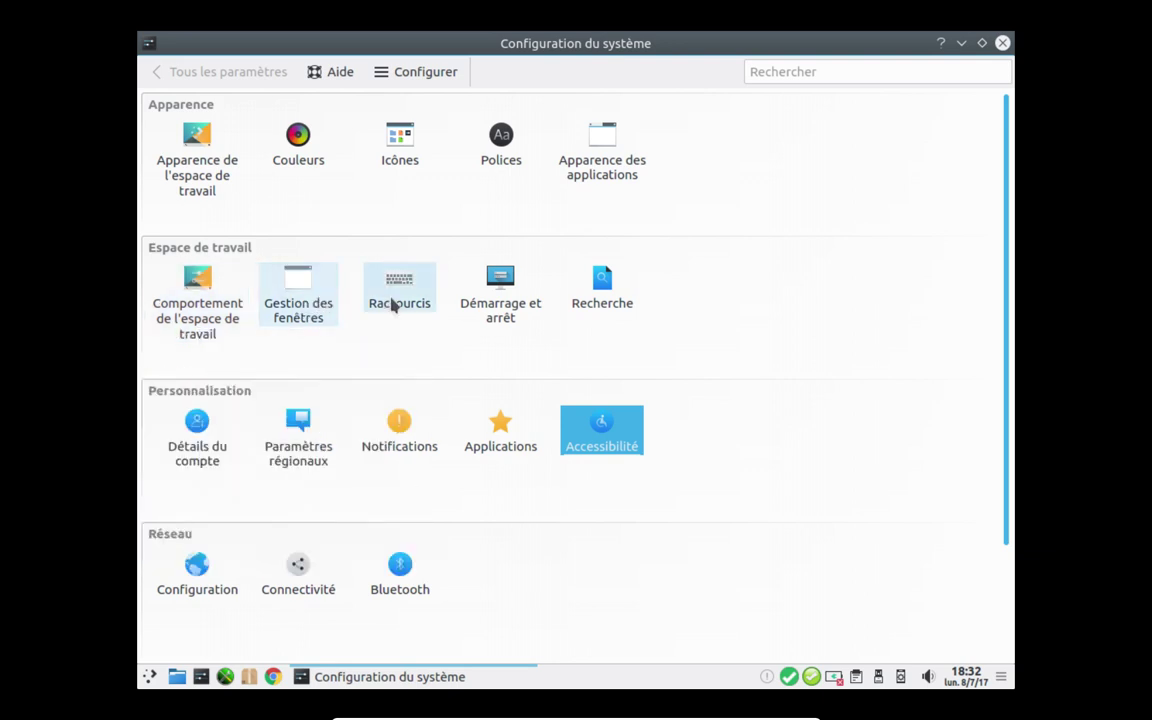
mouse_move(407, 305)
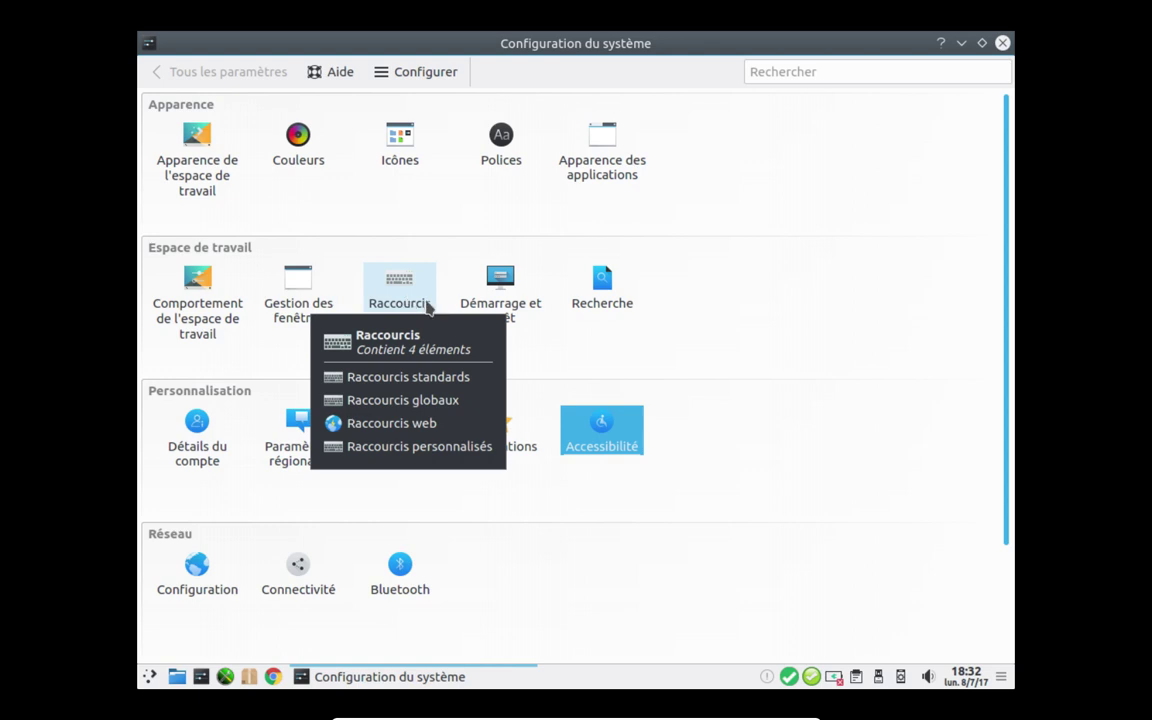
mouse_move(484, 297)
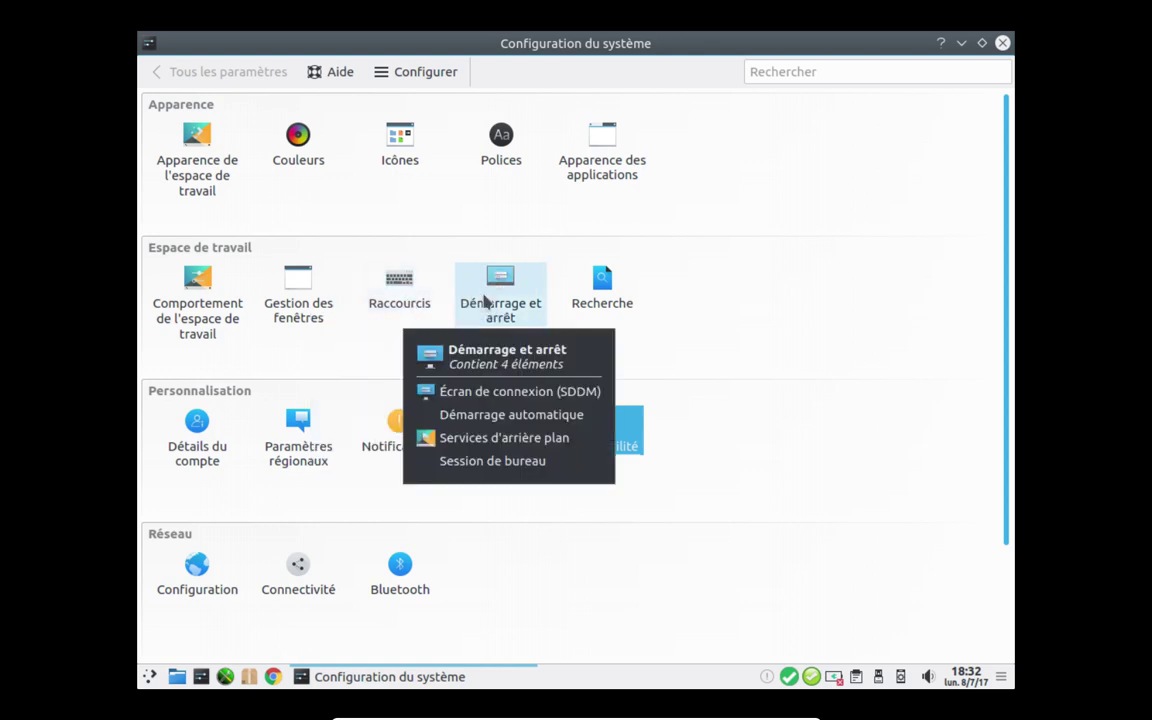
mouse_move(600, 300)
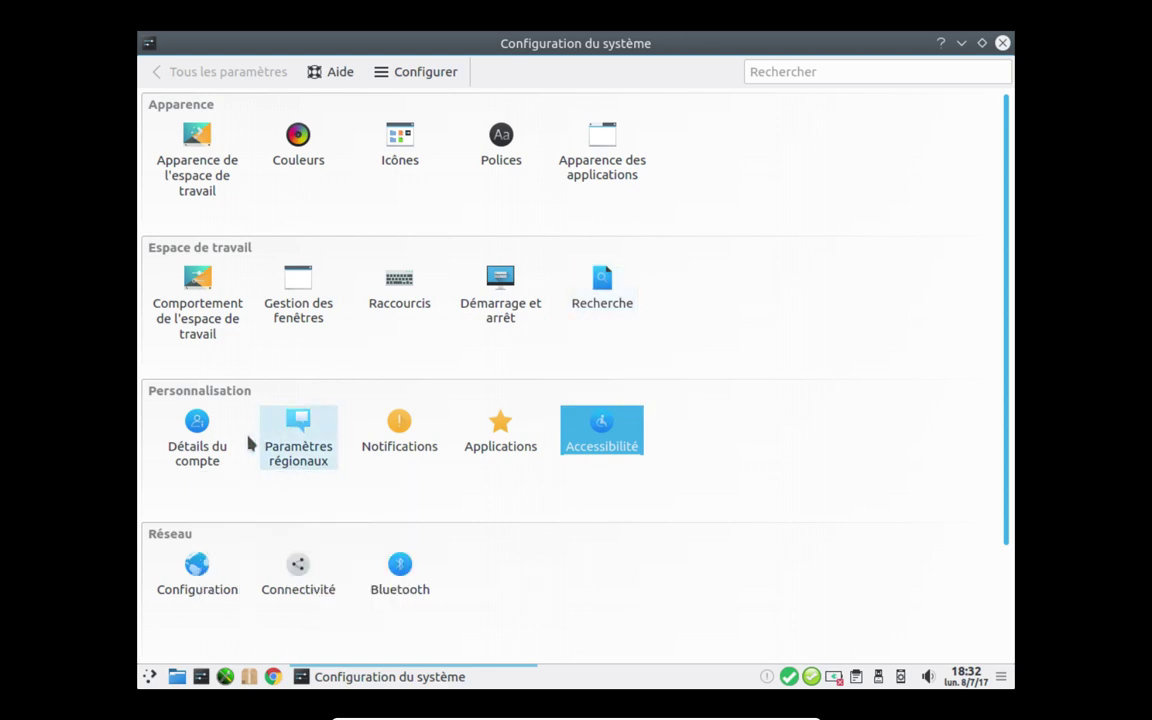
mouse_move(196, 455)
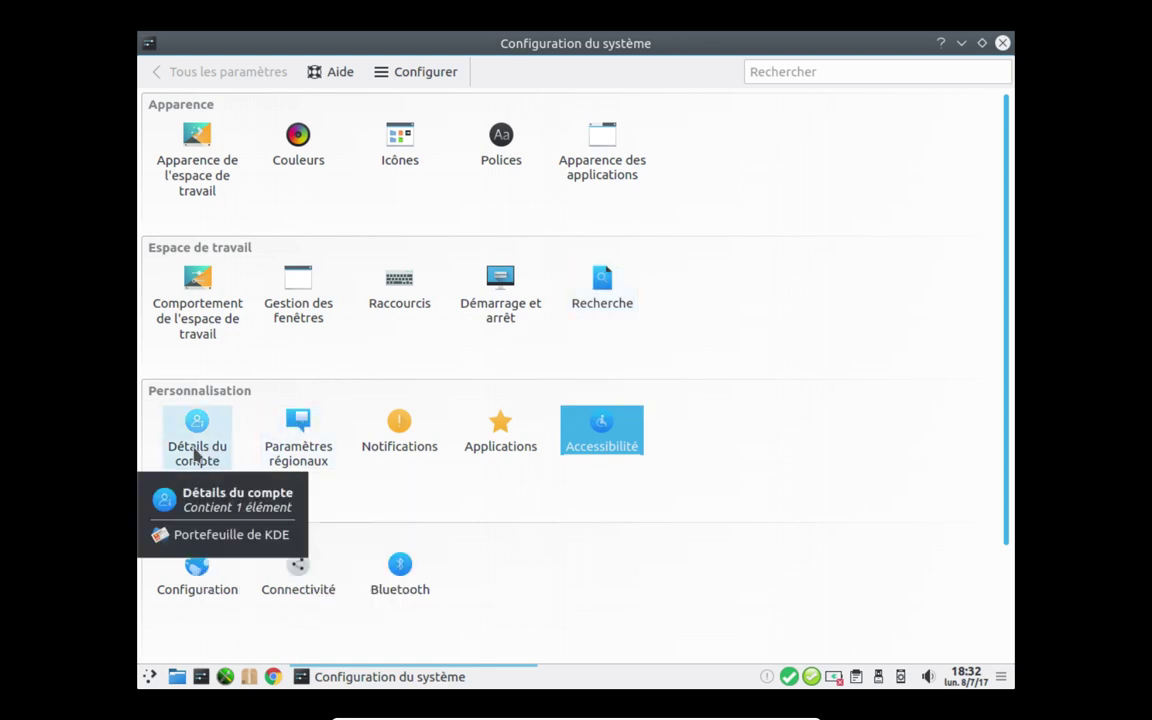
mouse_move(304, 457)
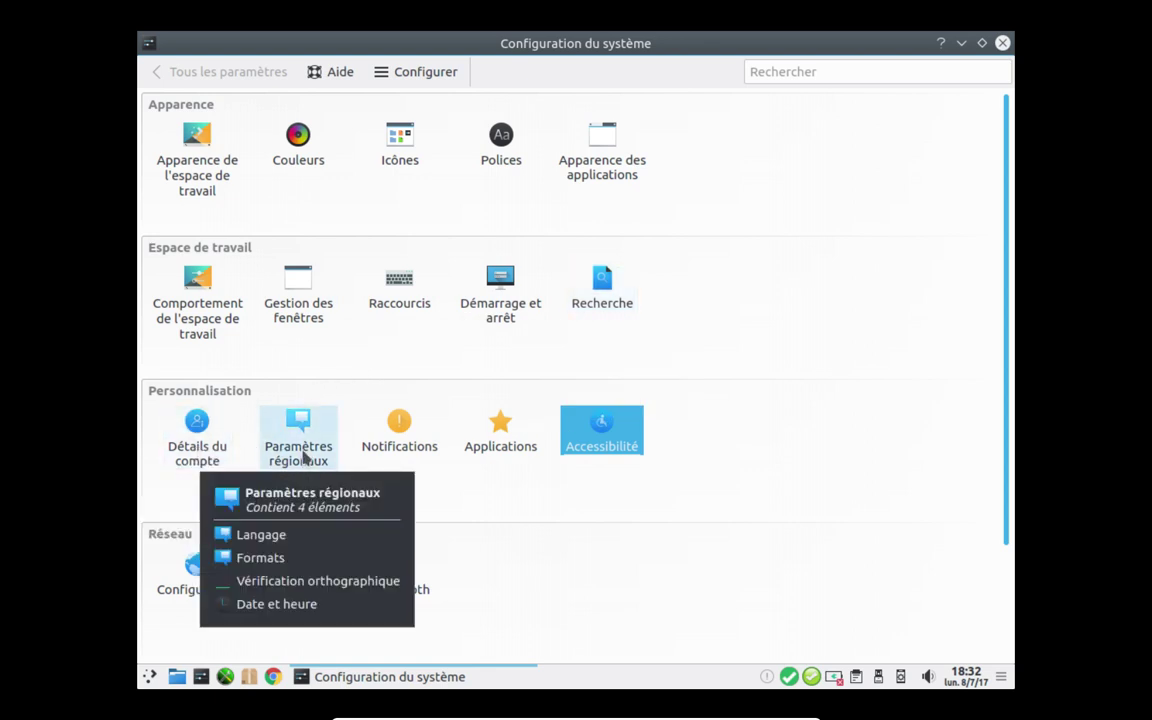
mouse_move(399, 430)
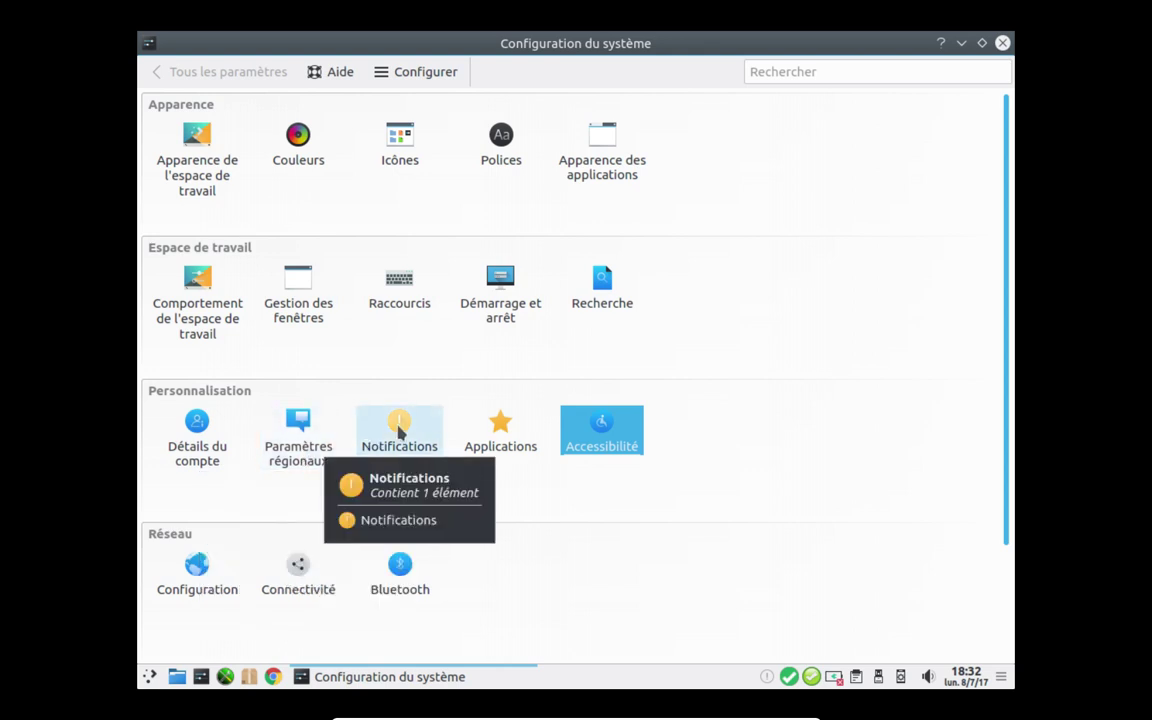
mouse_move(490, 438)
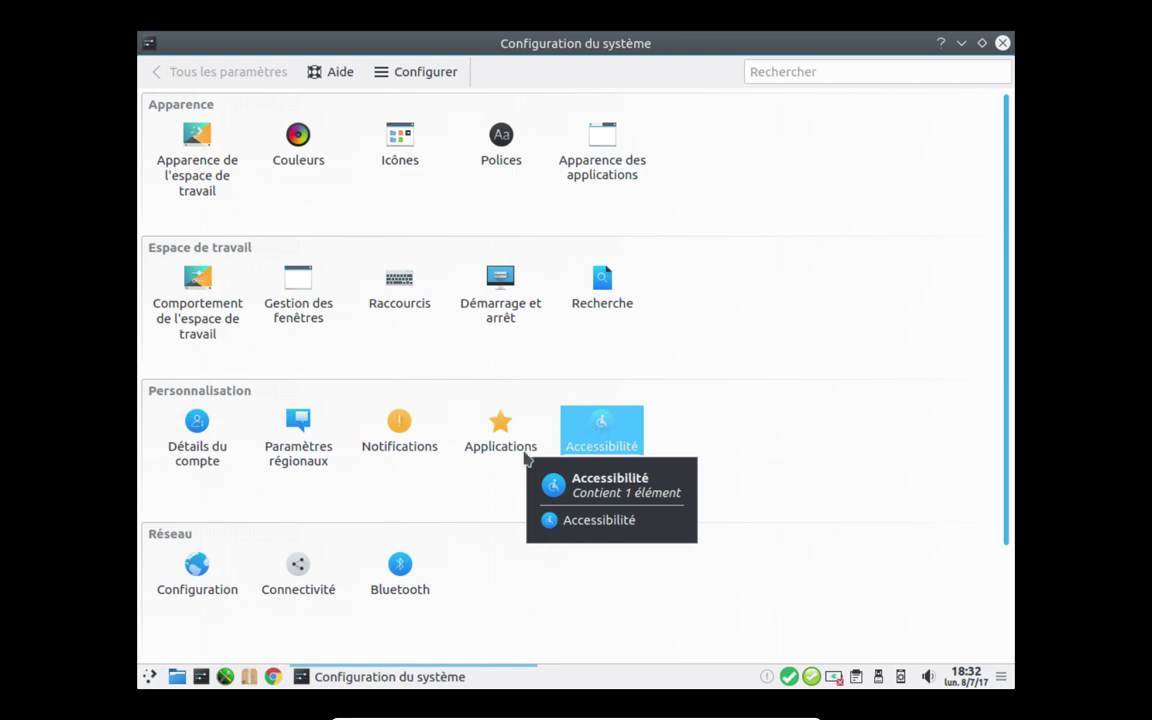
Step: Examine which settings modules the entries in the Réseau and Matériel sections contain, and close Configuration du système
scroll(281, 525, down, 2)
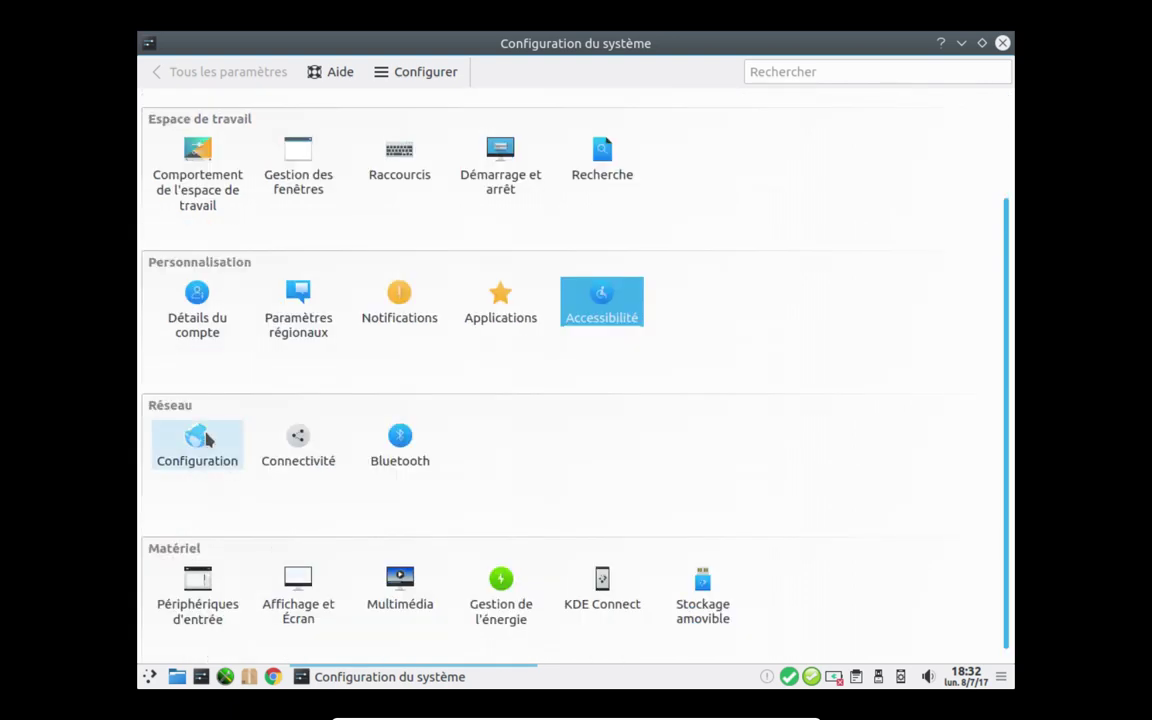
mouse_move(185, 428)
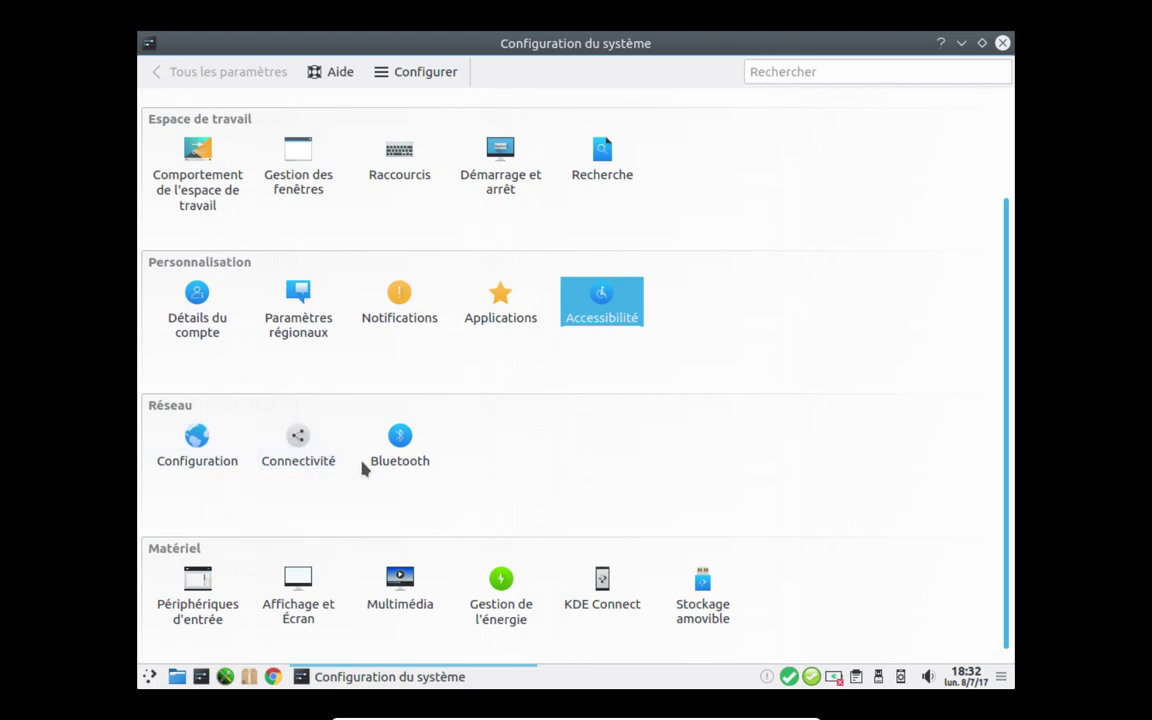
mouse_move(370, 458)
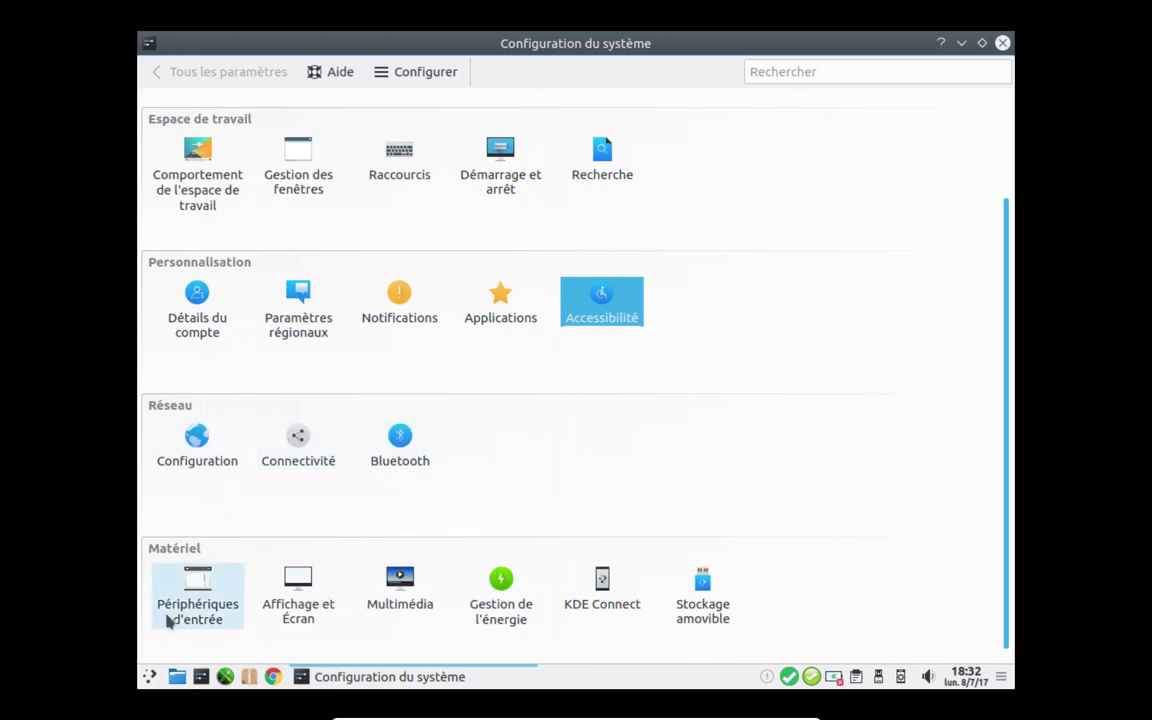
mouse_move(186, 604)
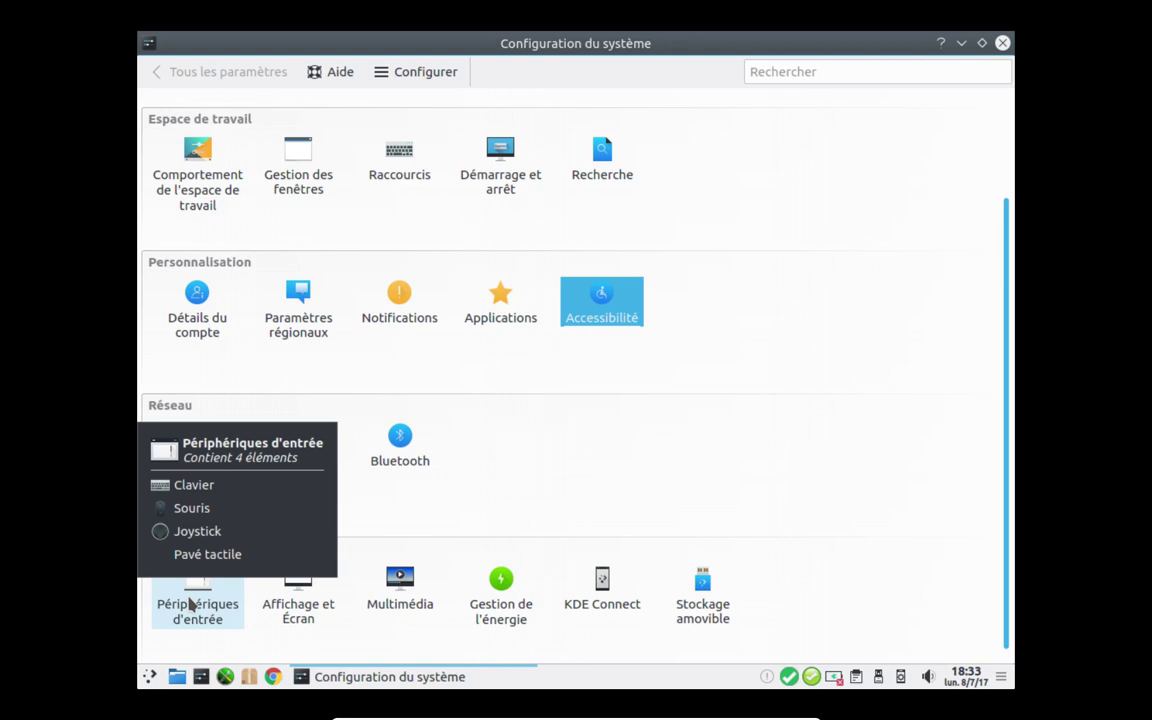
mouse_move(287, 614)
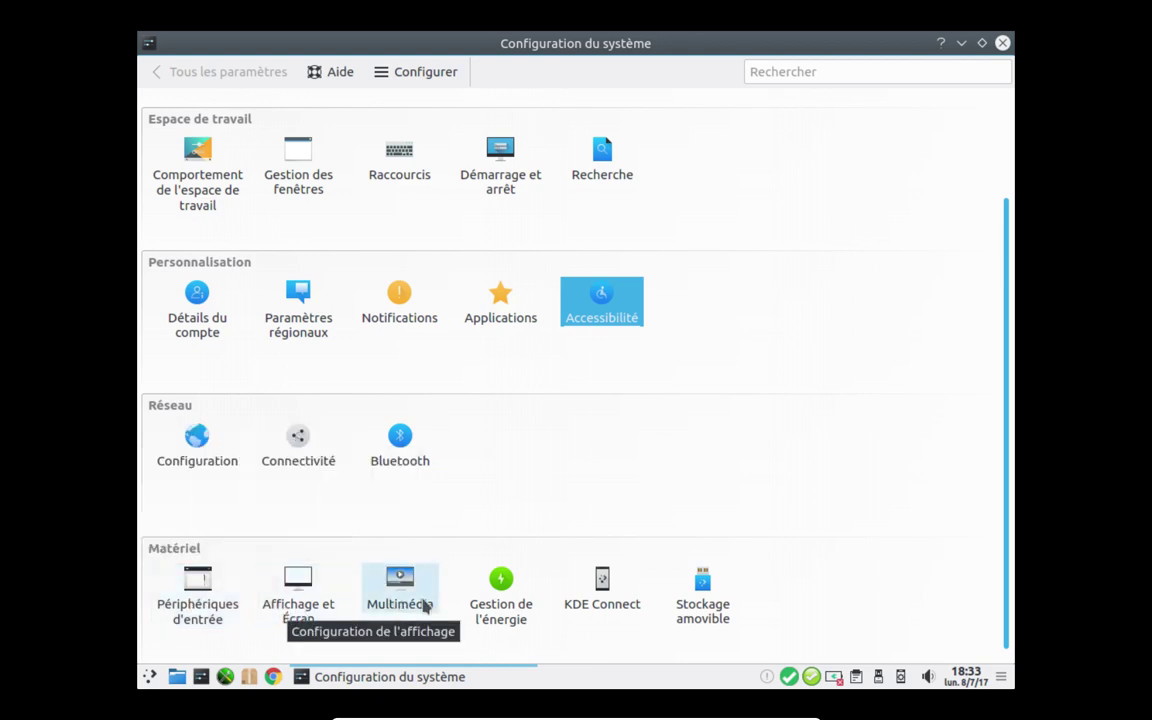
mouse_move(405, 604)
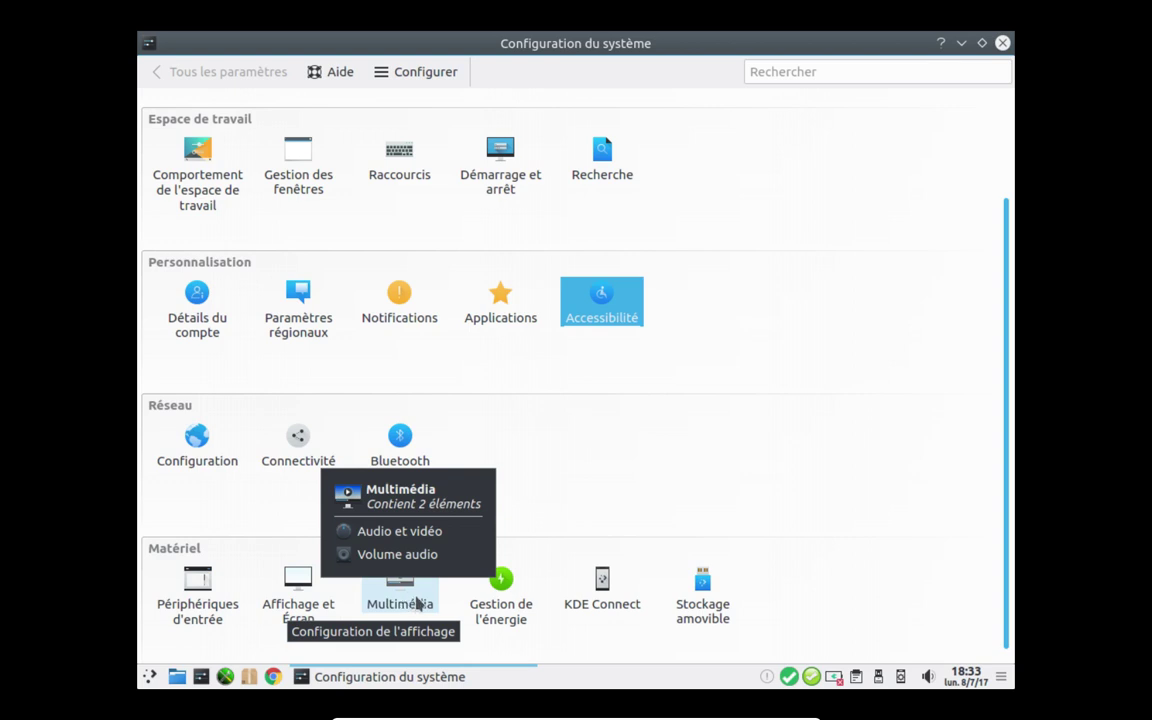
mouse_move(472, 612)
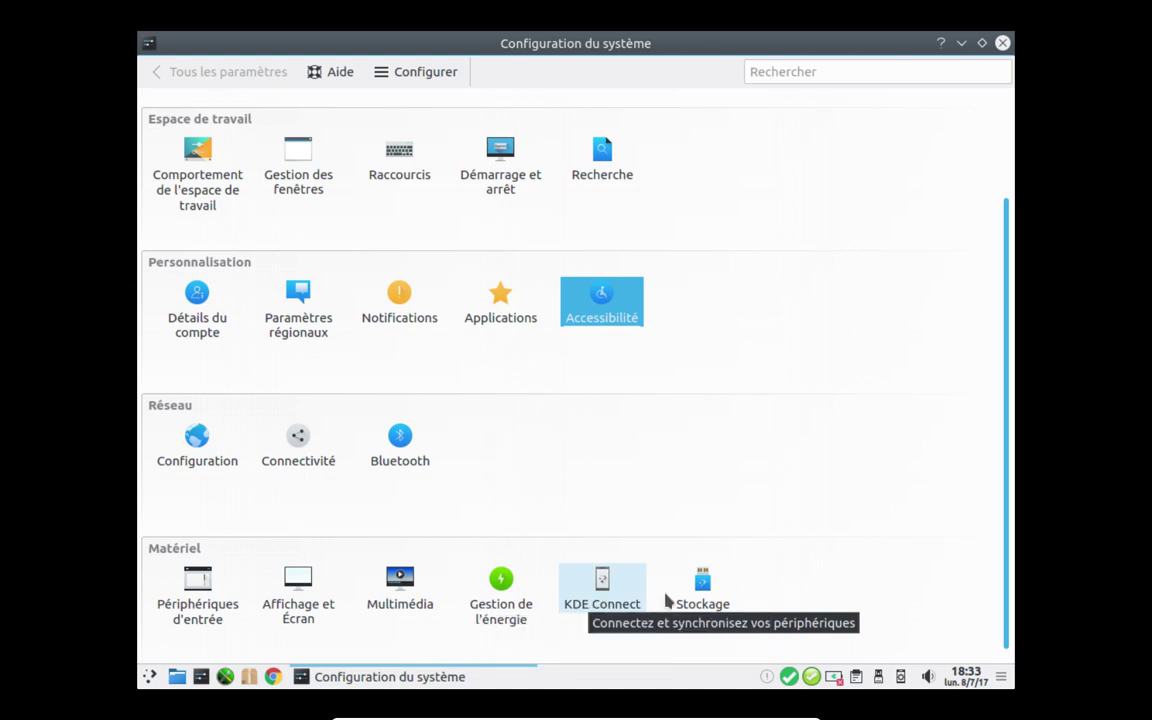
mouse_move(697, 594)
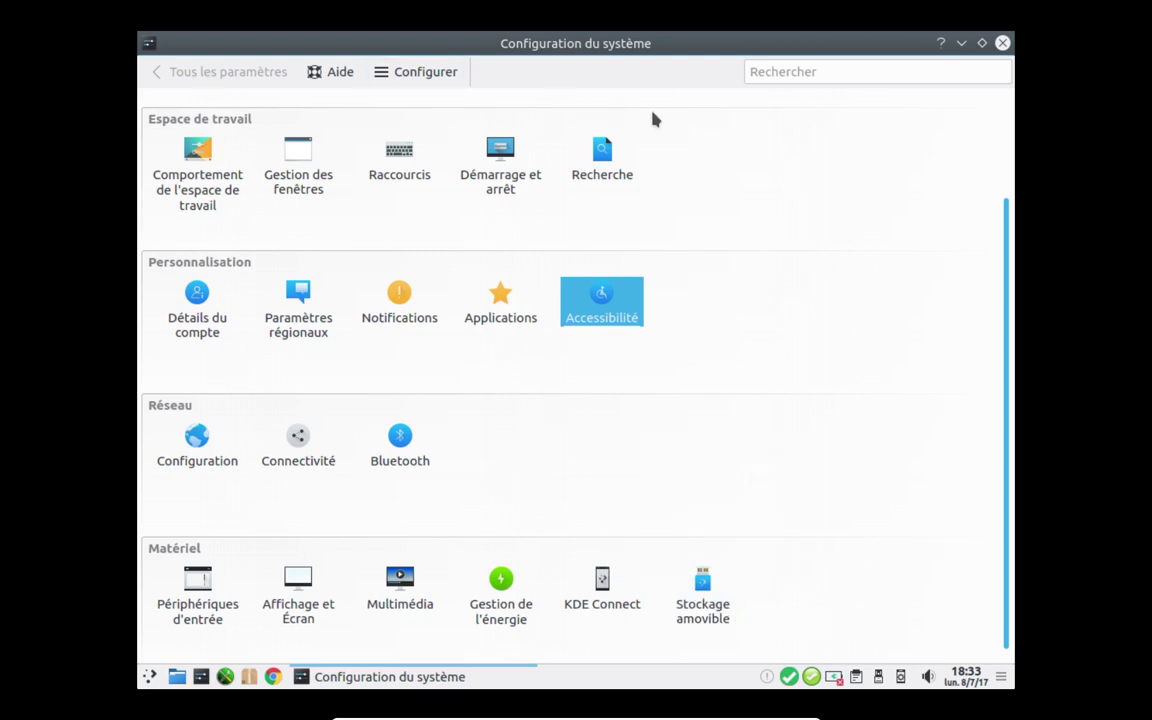
click(1003, 43)
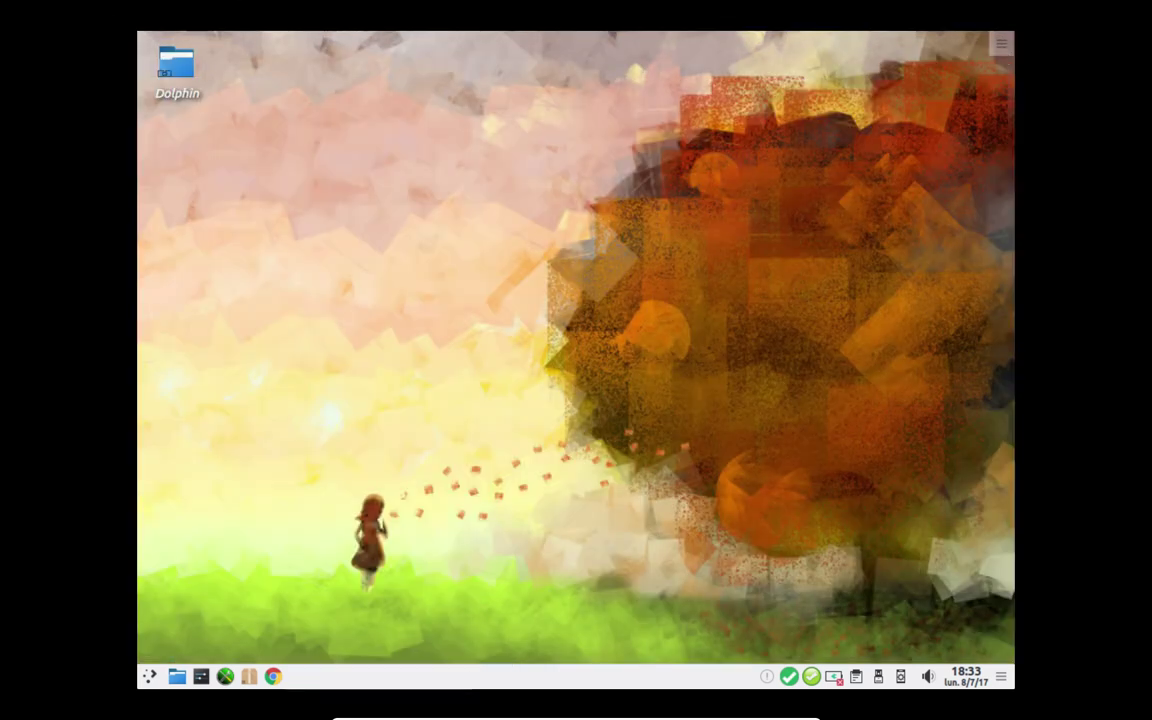
Step: Launch the PCLinuxOS Control Center and authenticate with the root password
click(226, 678)
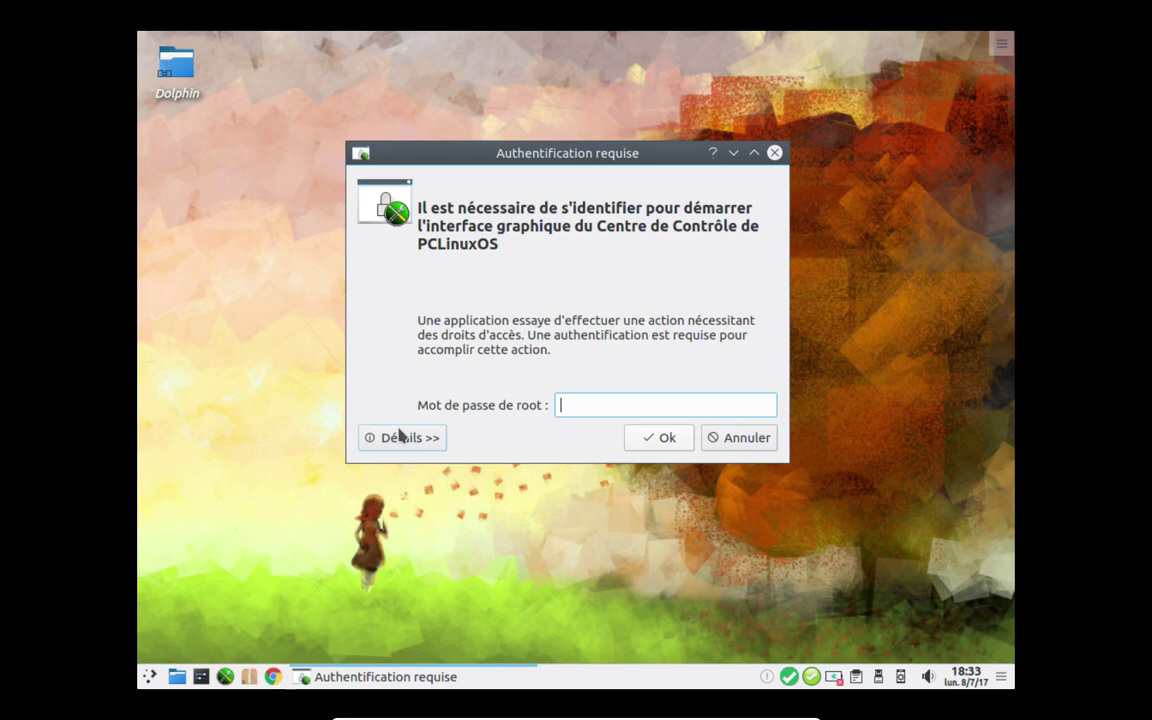
text(●●●●●●●)
key(Return)
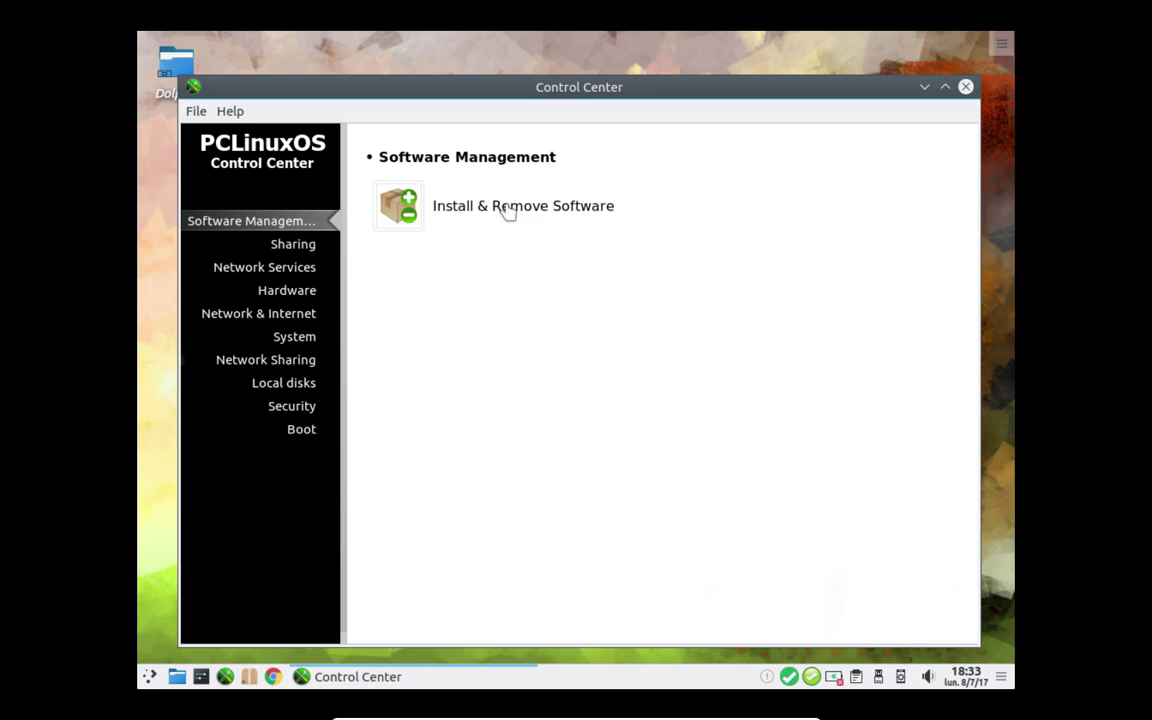
Step: Examine the configuration tools offered in each Control Center category, going from Sharing through to Boot
click(294, 249)
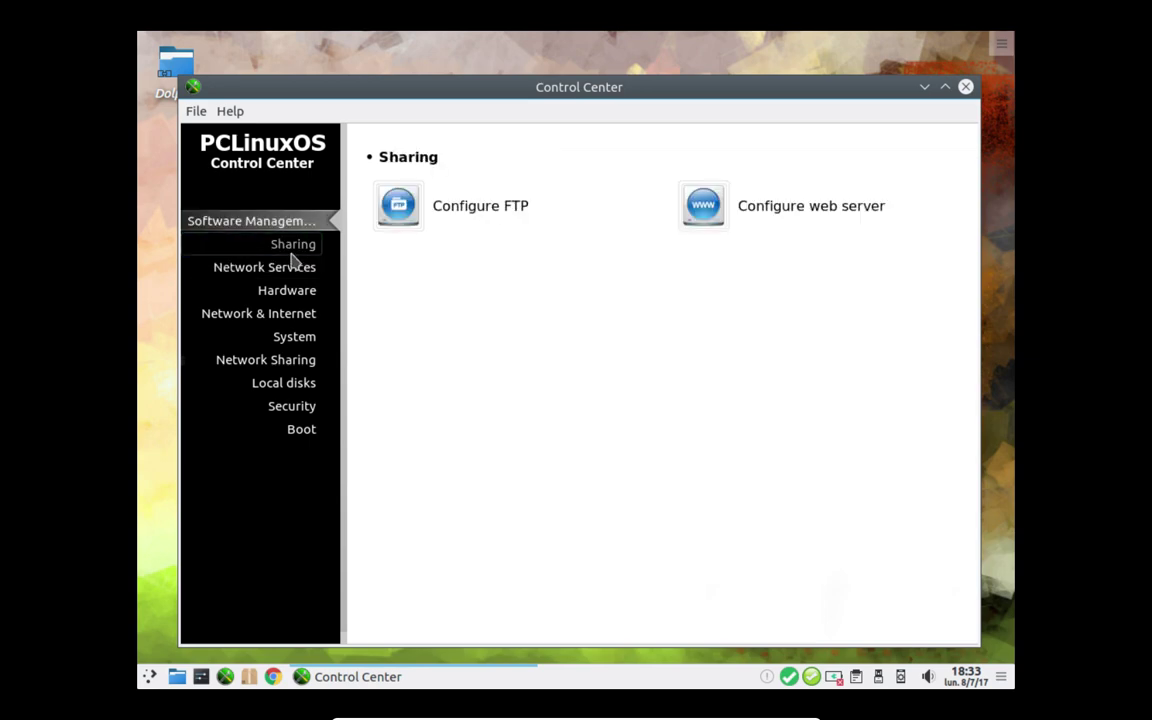
click(289, 268)
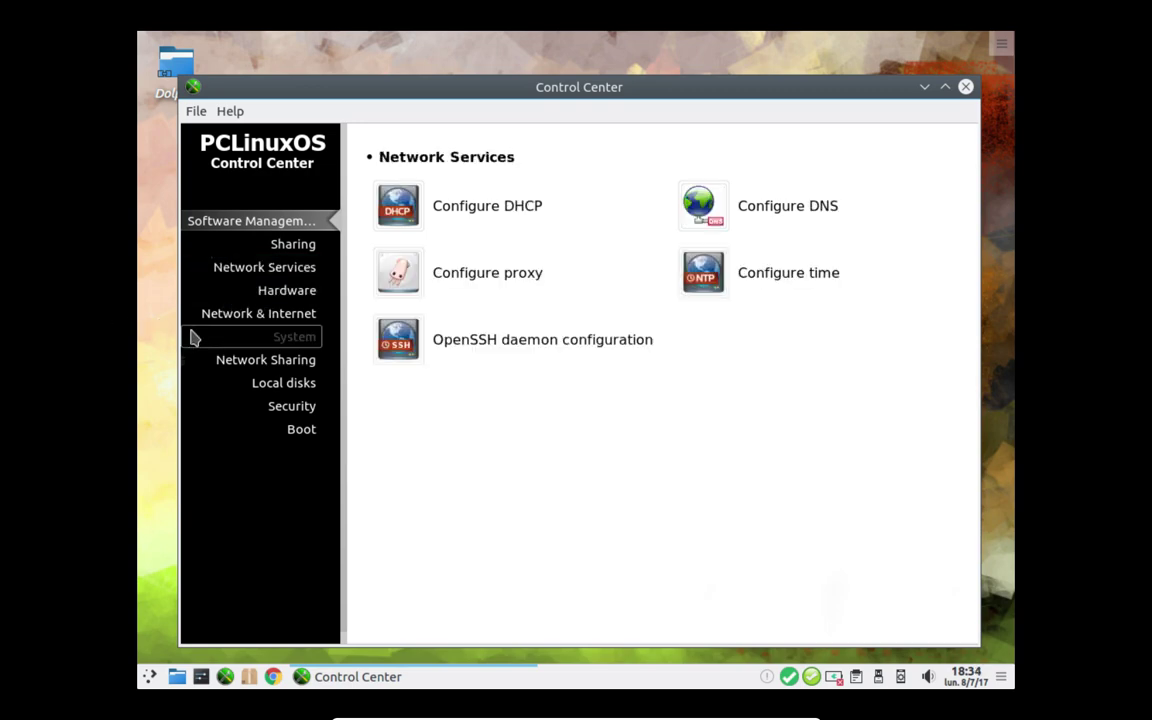
click(287, 293)
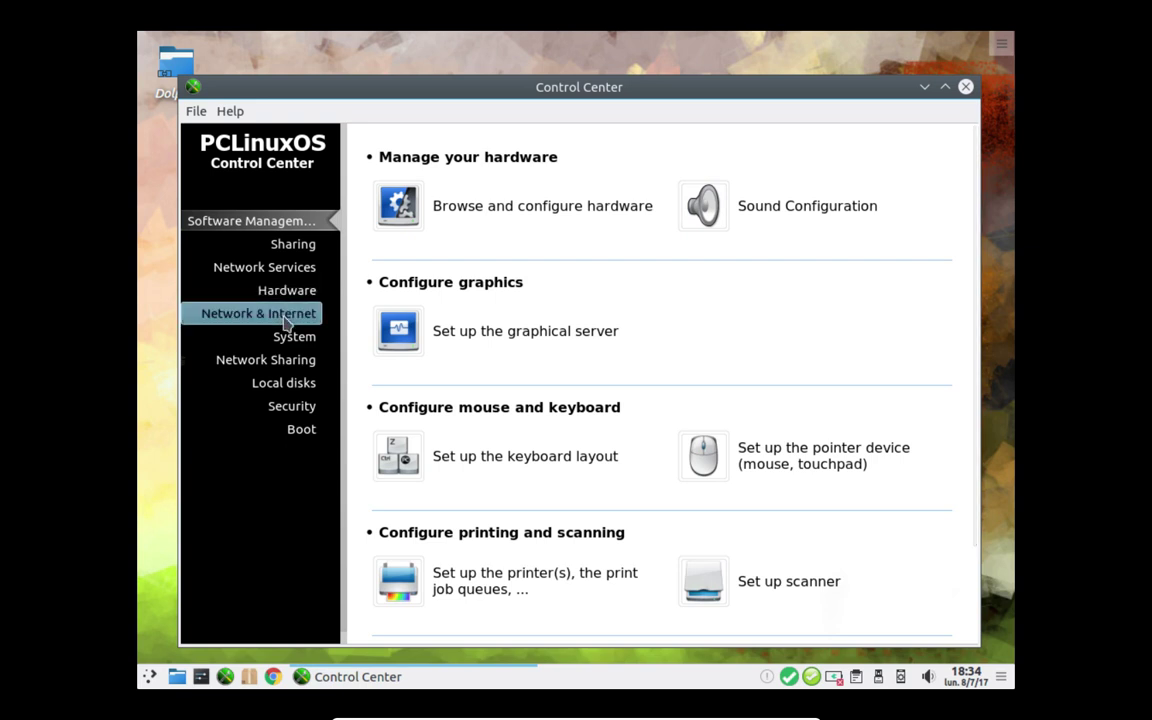
click(286, 316)
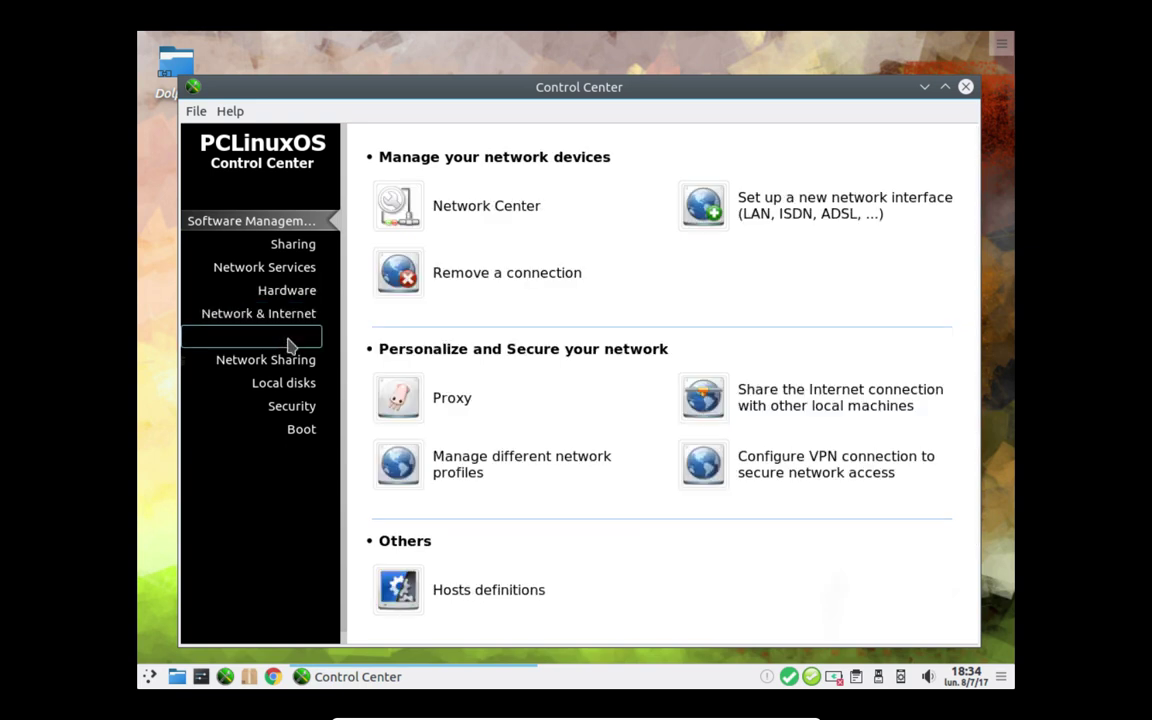
click(290, 338)
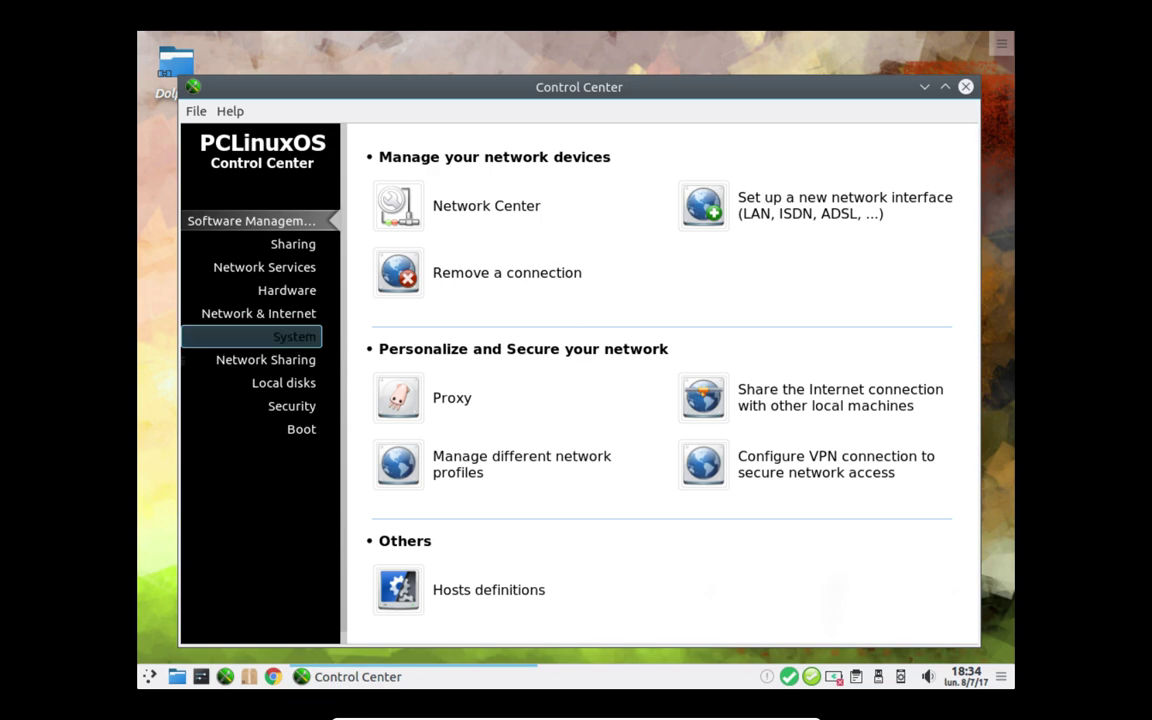
click(293, 362)
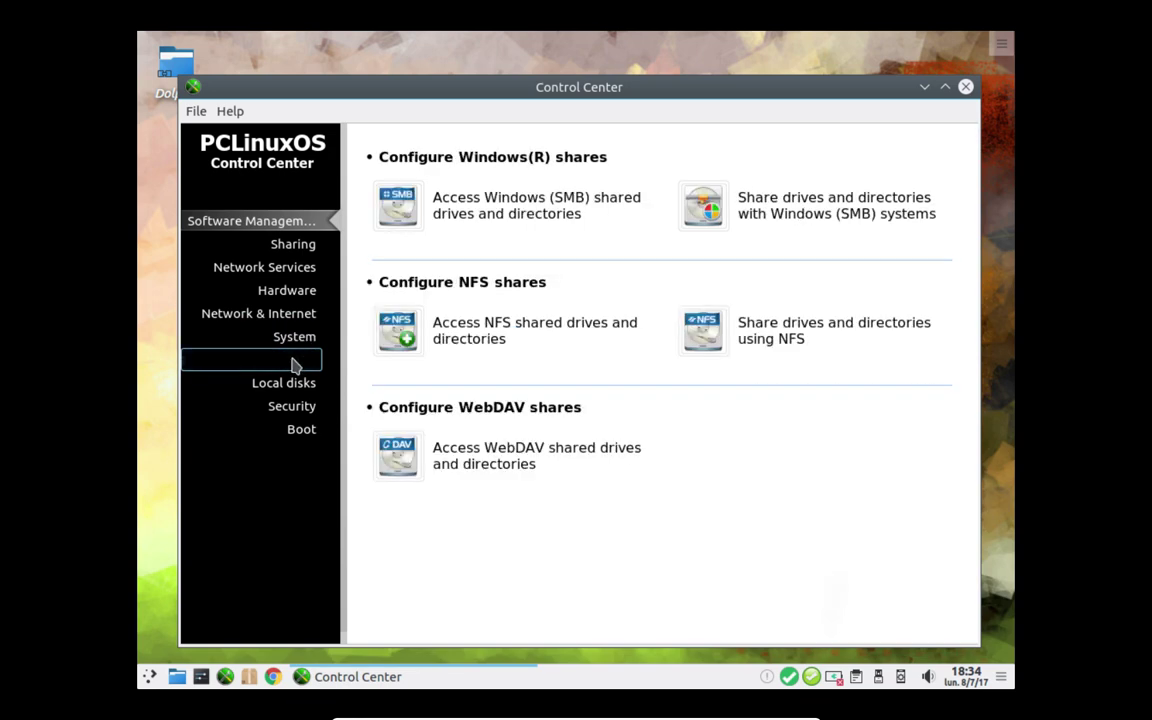
click(293, 388)
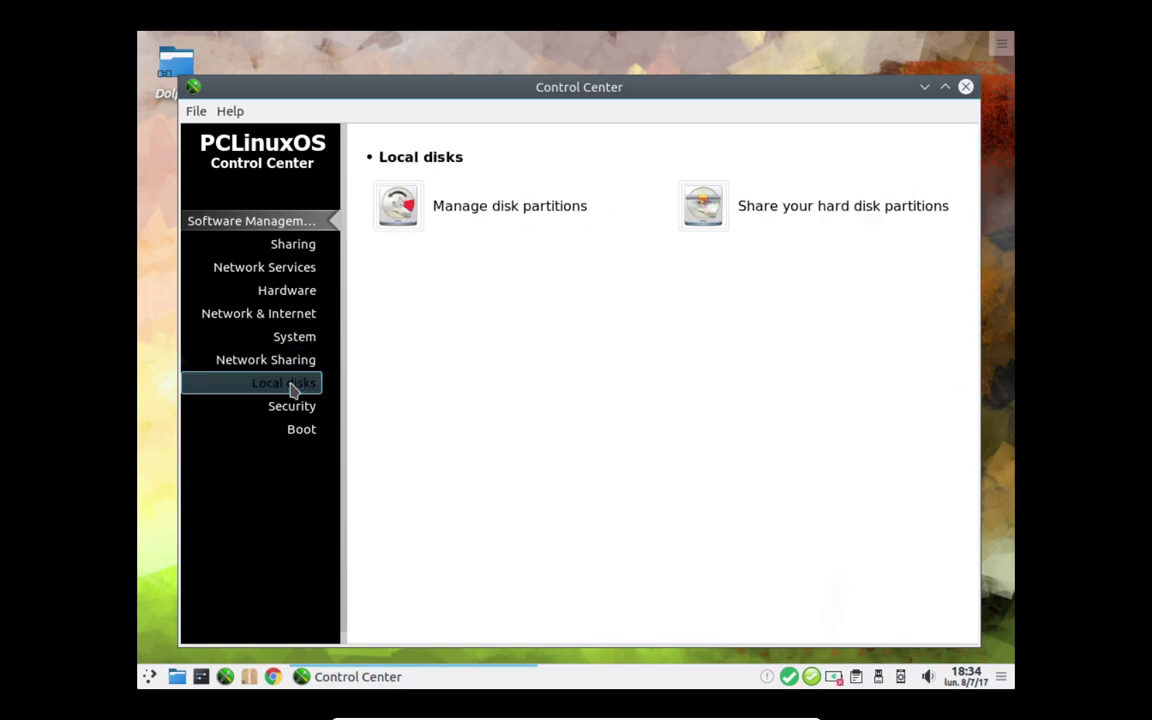
click(295, 405)
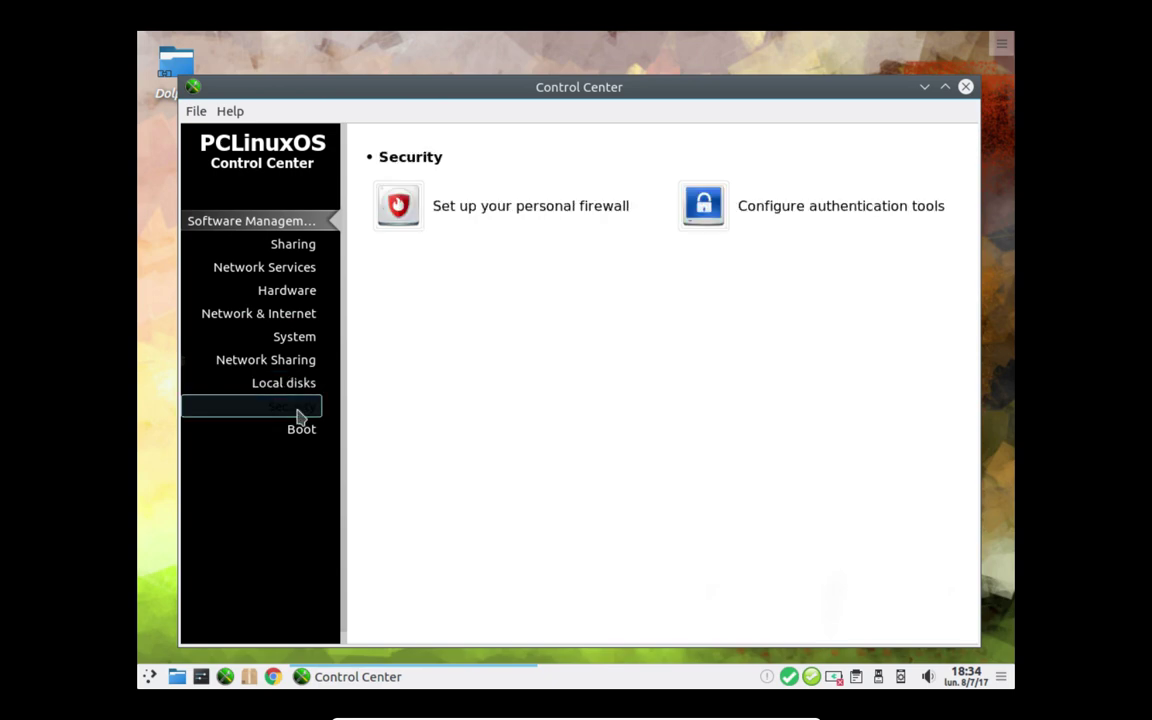
click(297, 432)
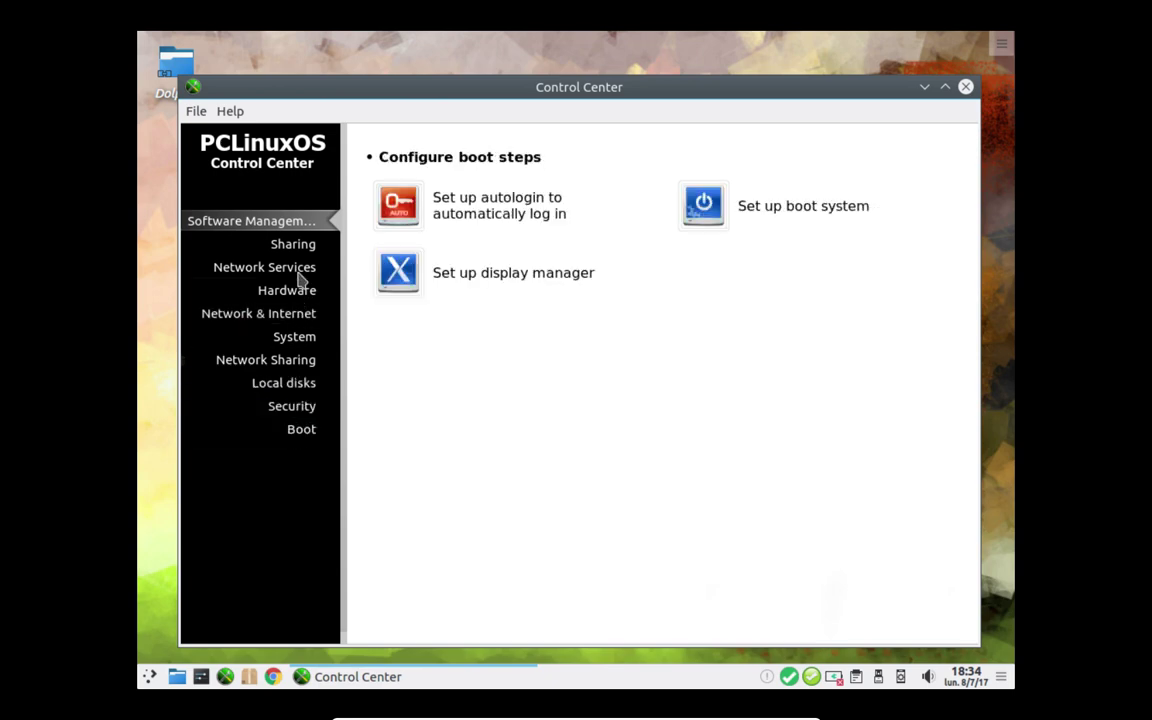
Step: Revisit the Software Management and Sharing categories and quit the Control Center
click(293, 222)
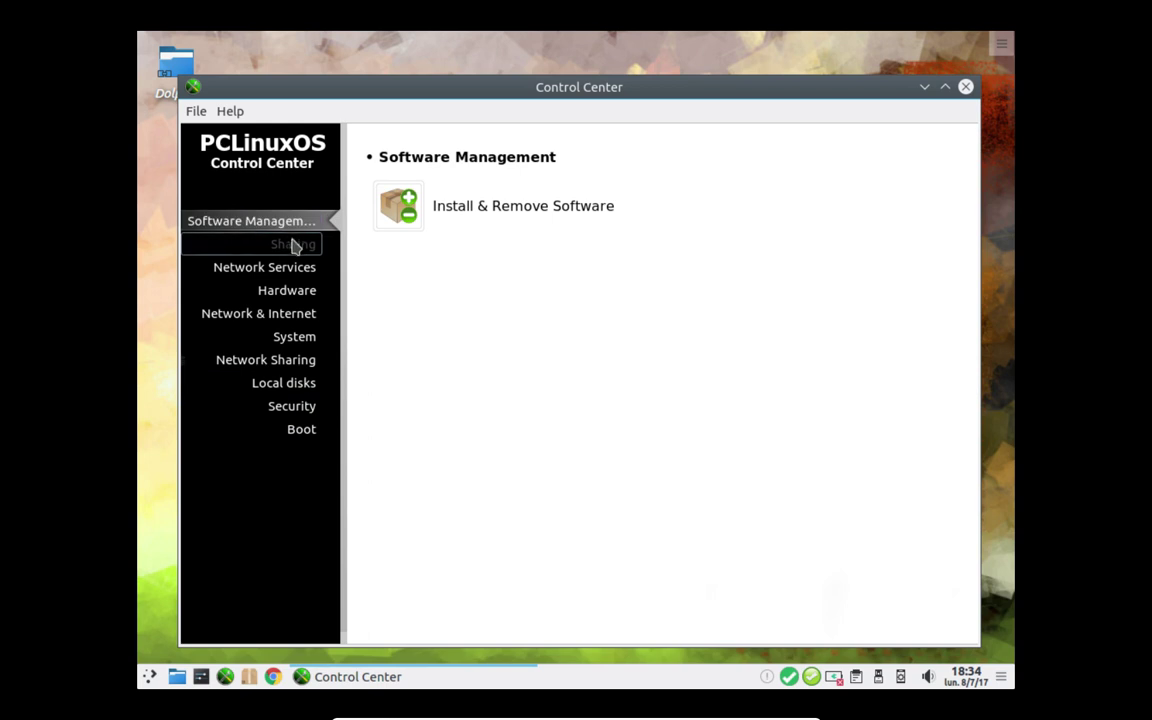
click(295, 245)
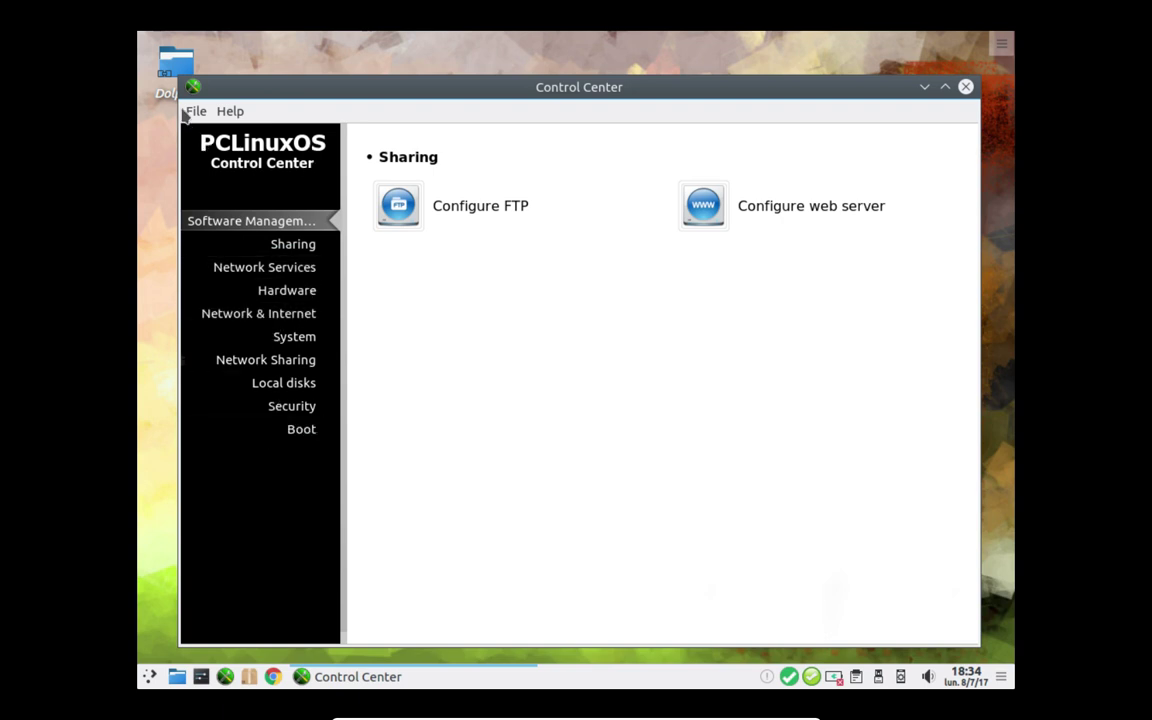
click(196, 112)
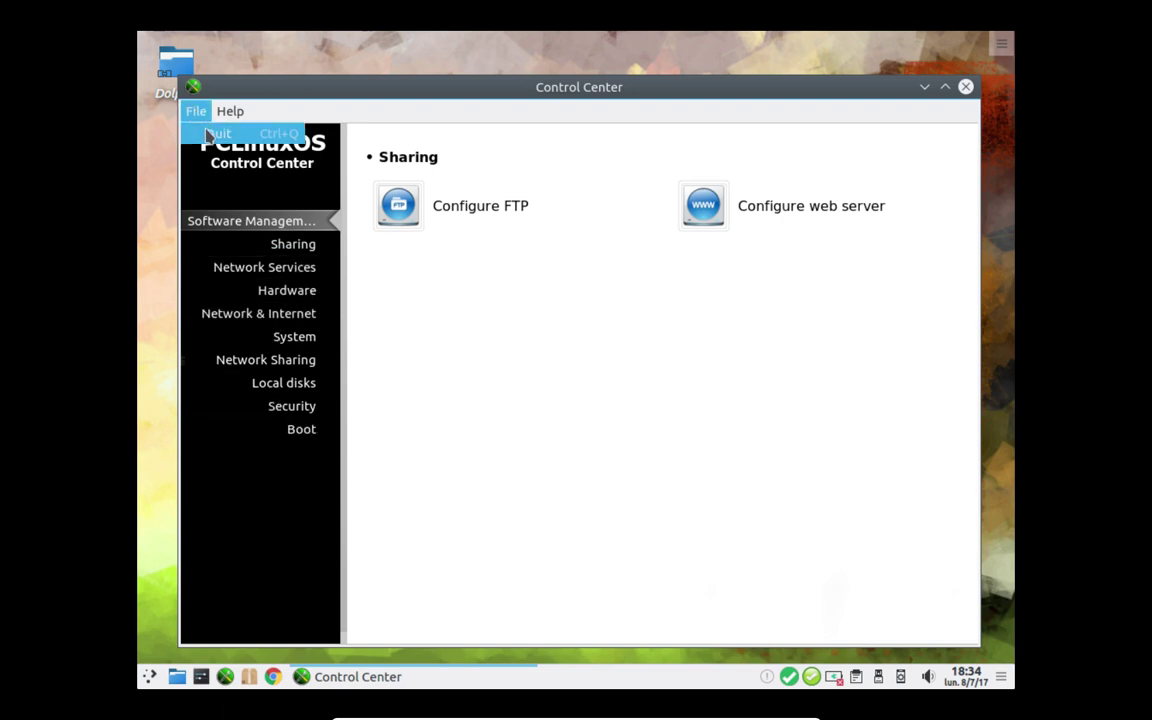
click(208, 133)
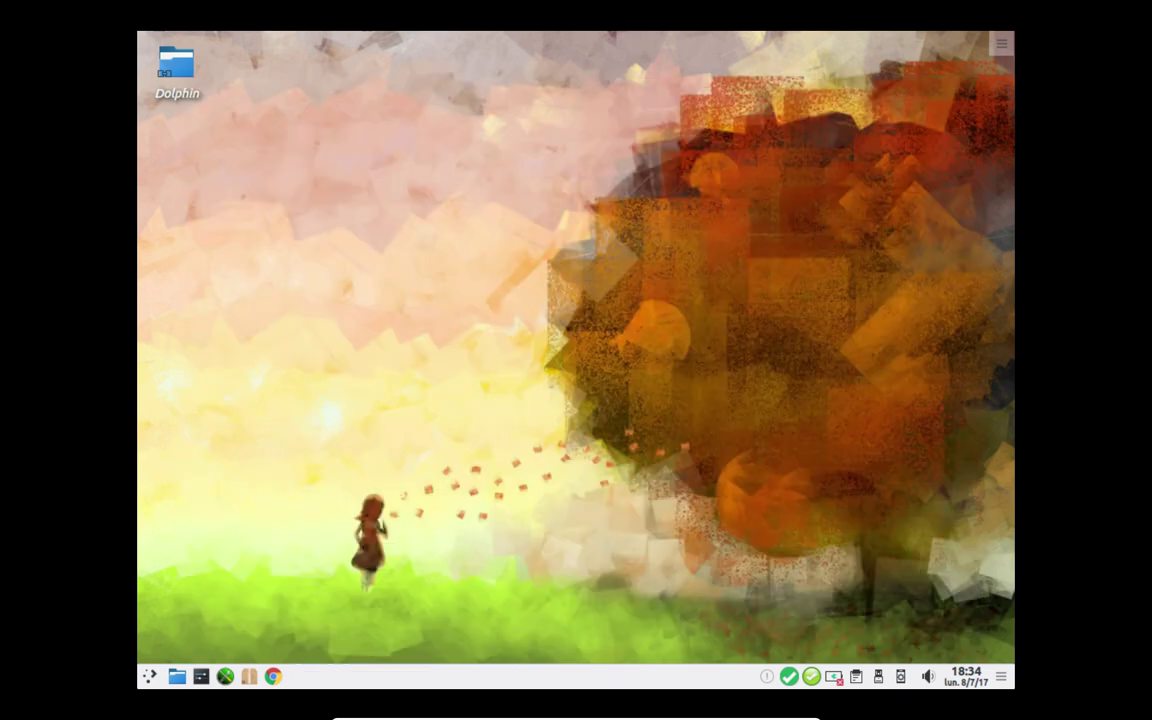
click(249, 677)
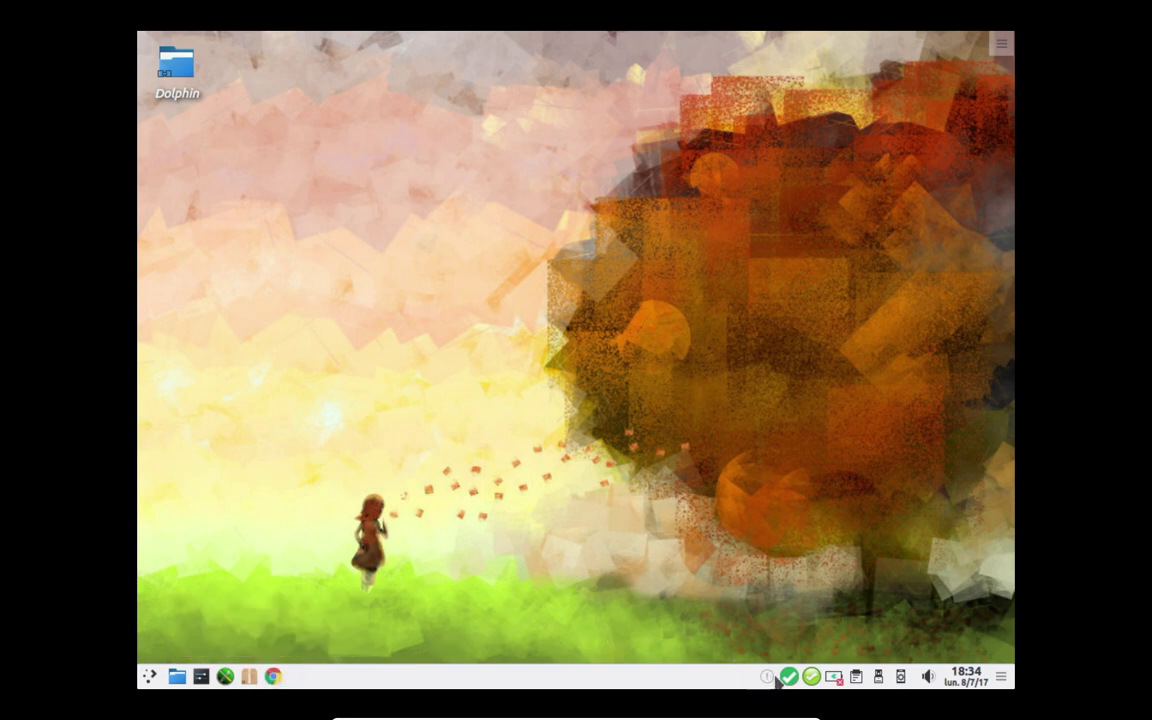
Step: Check the update notifier's status, open its PCLinuxOS Twitter feed, read through the recent posts, and close the feed
mouse_move(813, 680)
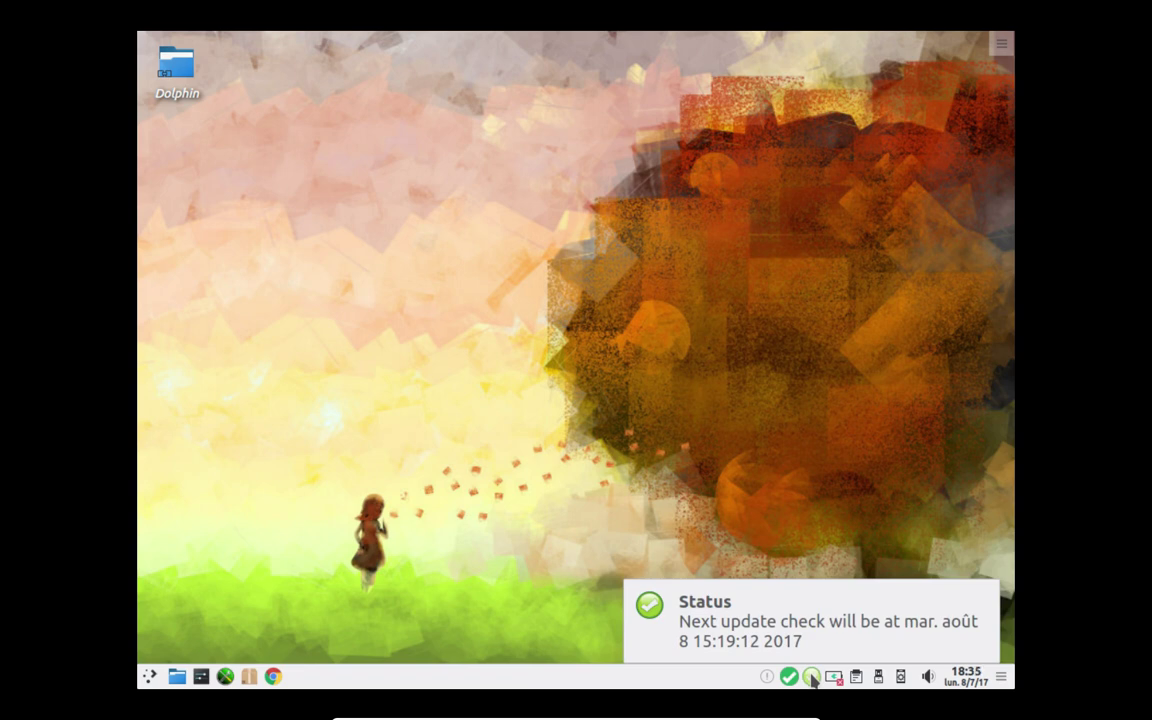
right_click(812, 678)
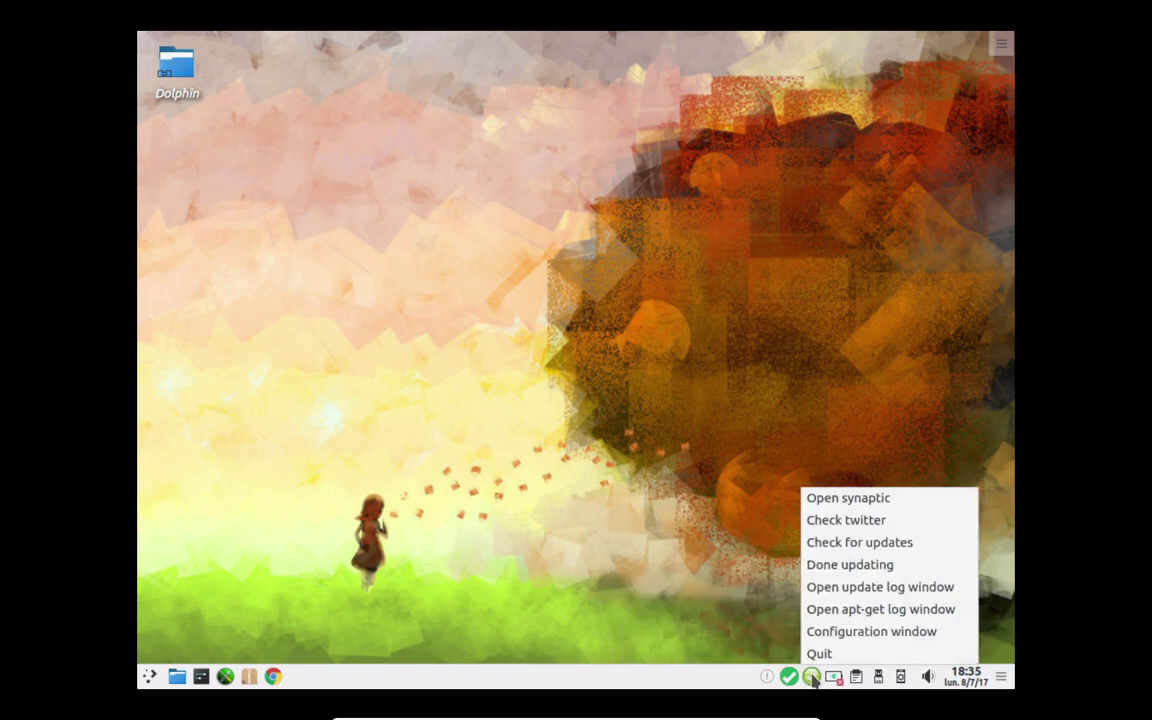
click(855, 522)
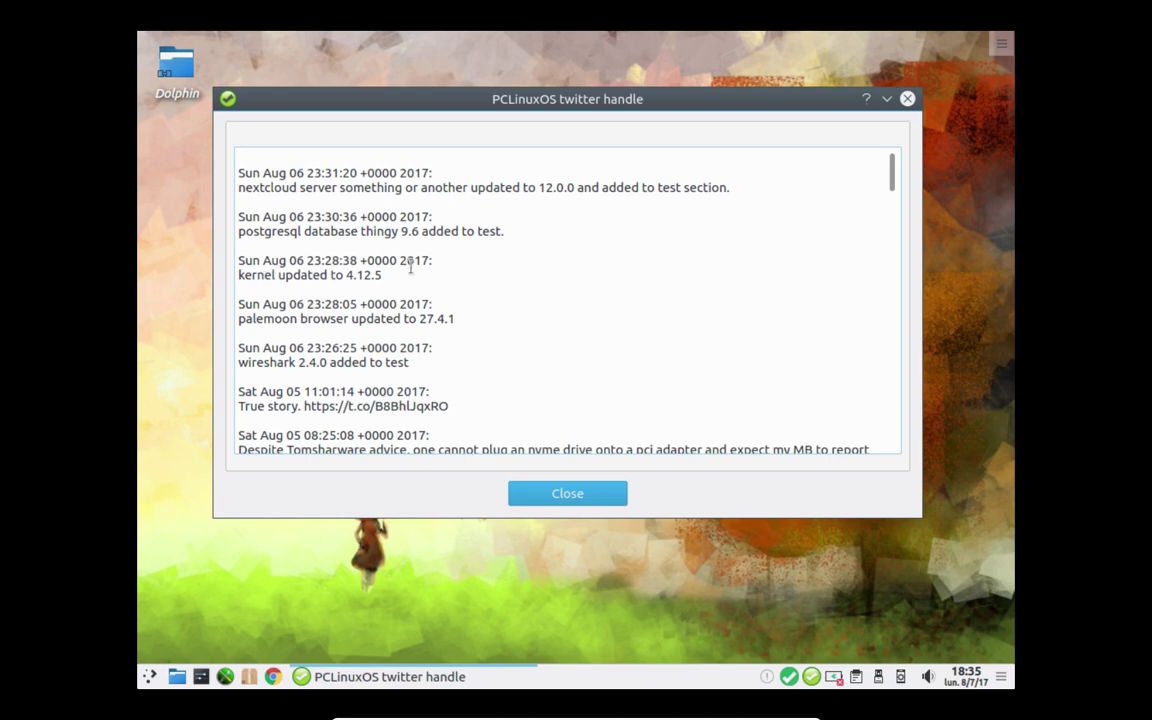
scroll(416, 297, down, 1)
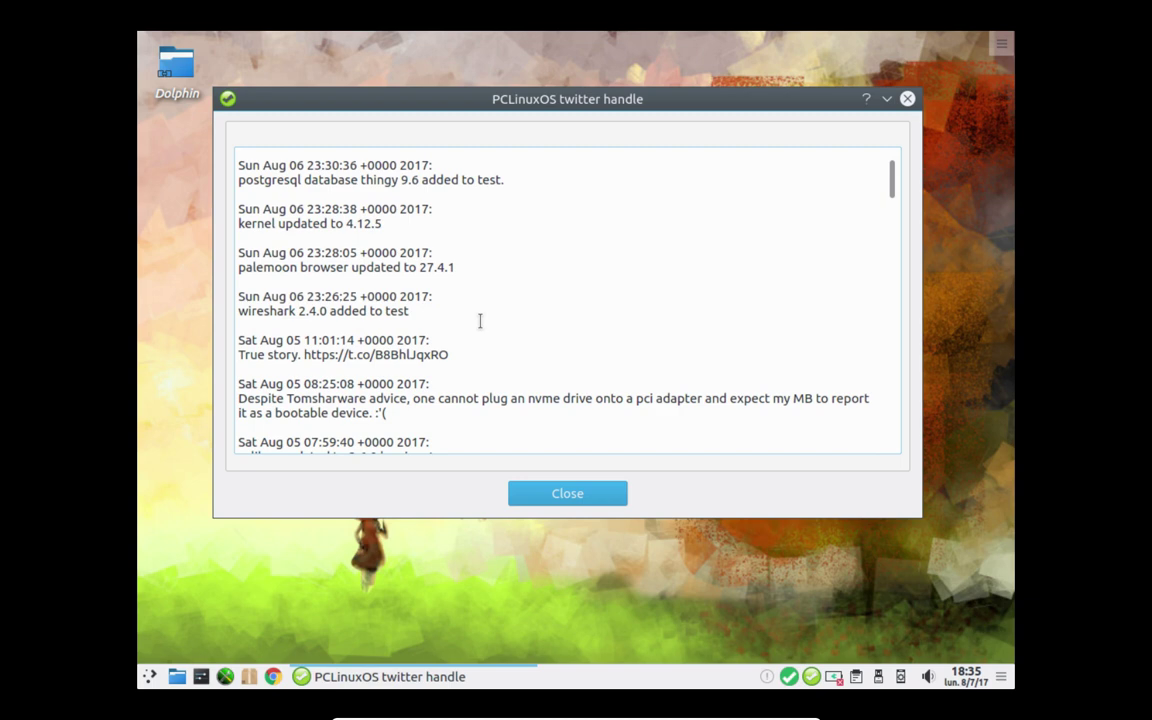
scroll(480, 320, down, 5)
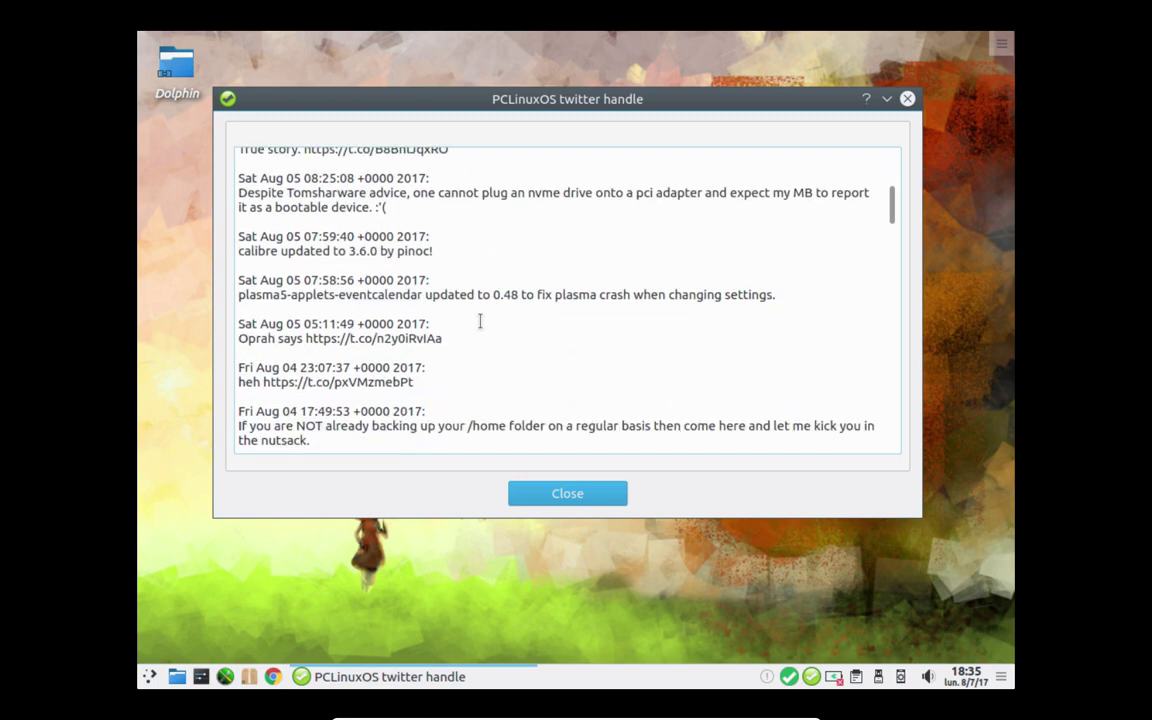
scroll(480, 320, up, 7)
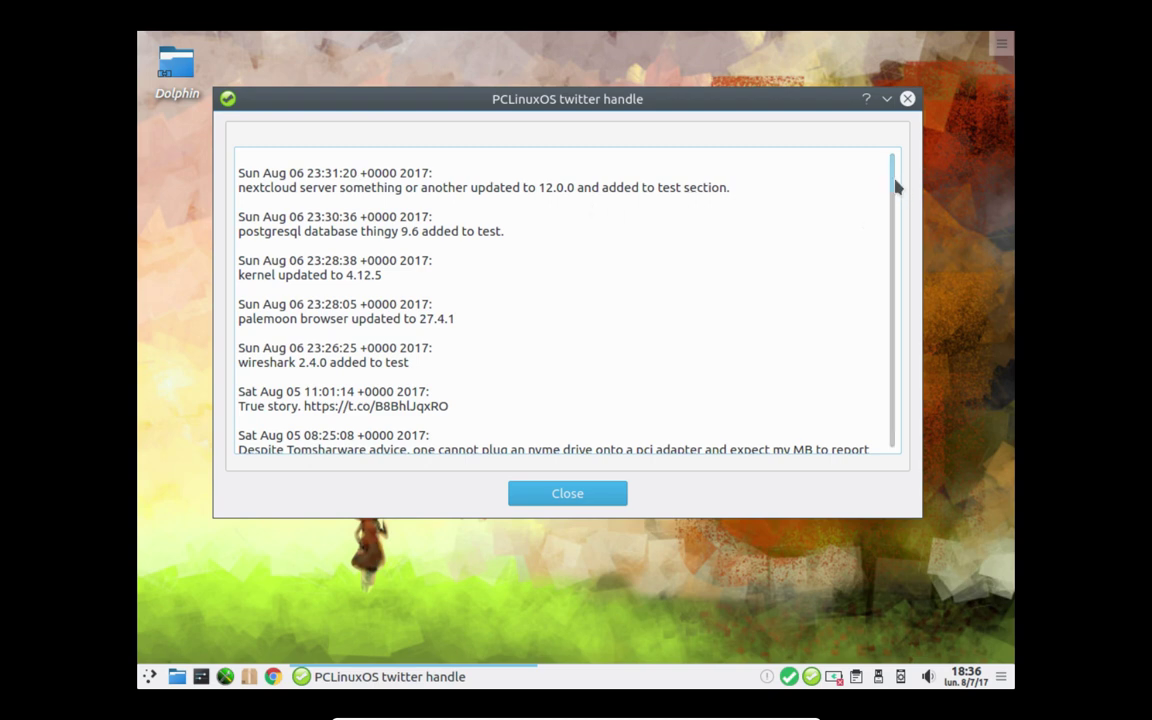
drag(895, 187, 895, 217)
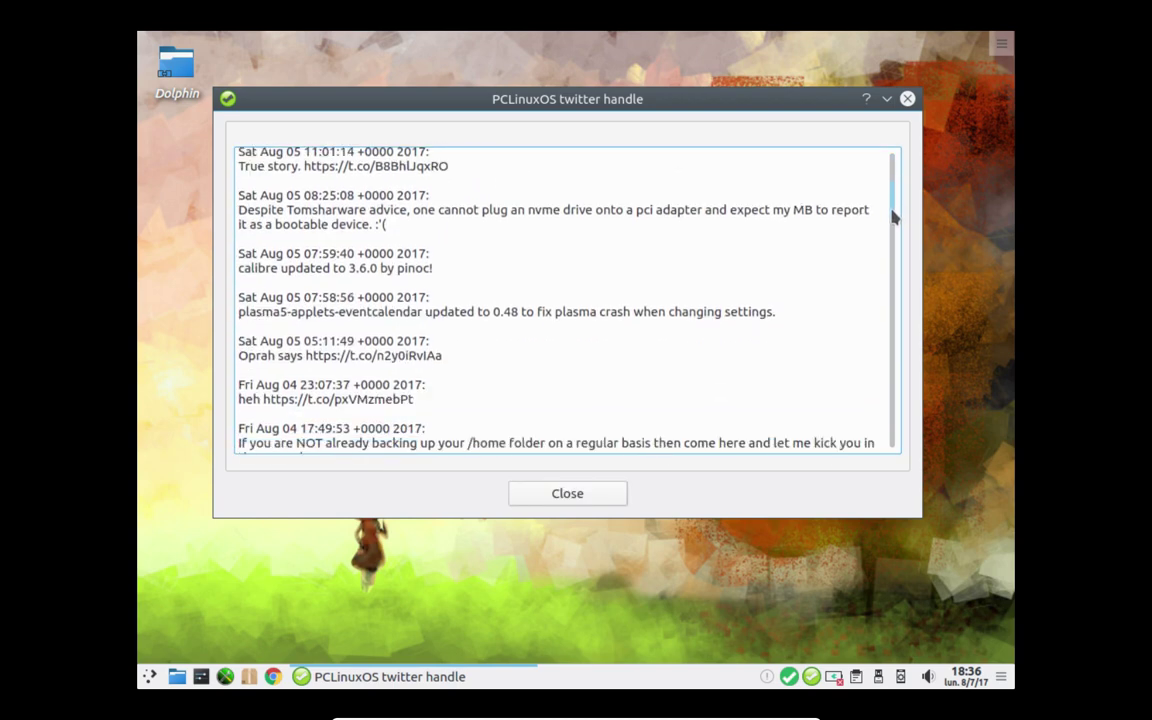
click(908, 99)
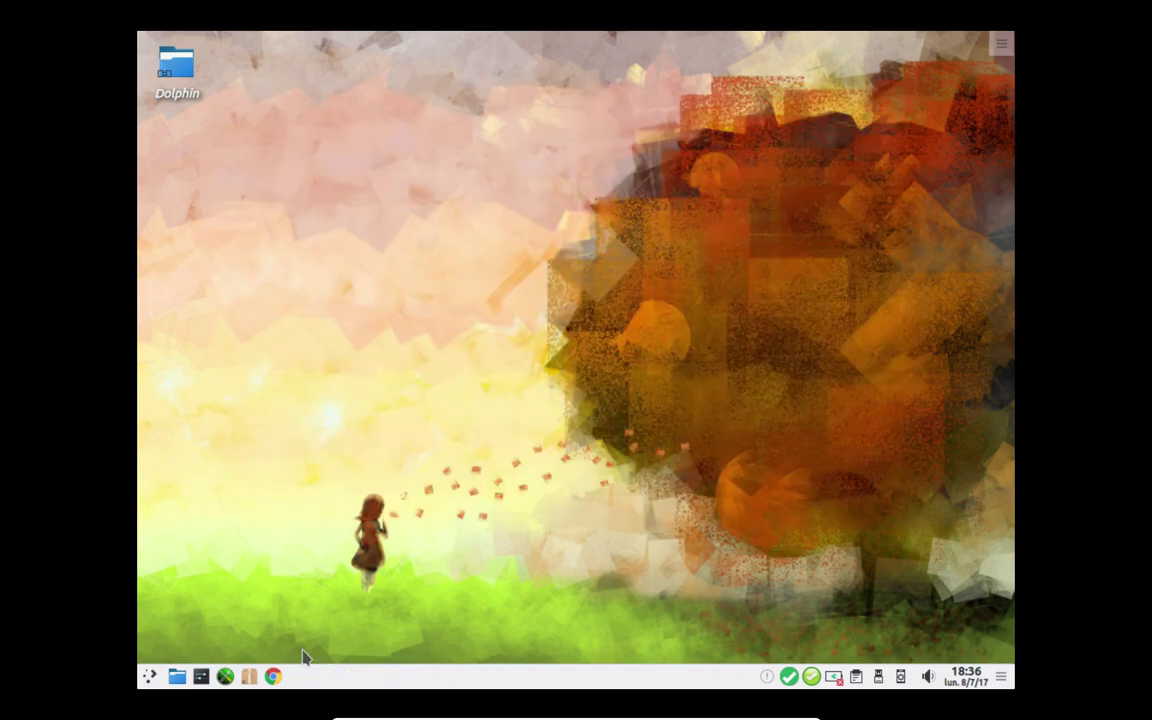
Step: Launch the Synaptic package manager and authenticate with the root password
click(249, 677)
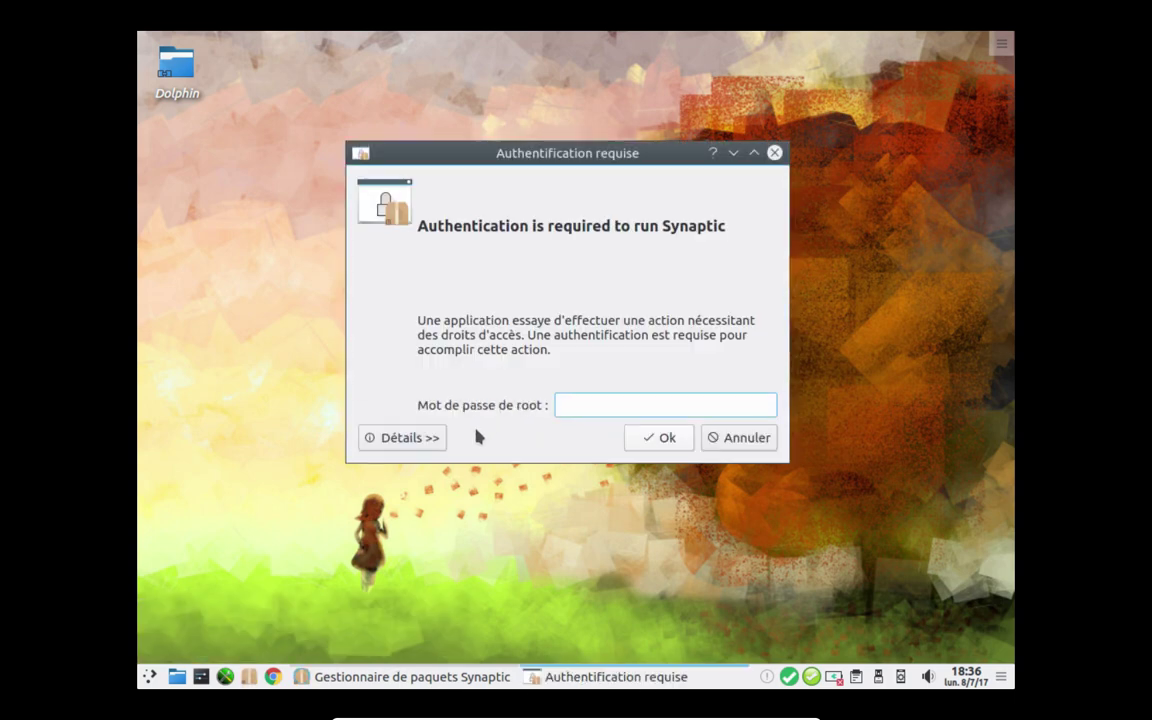
text(*******)
key(Return)
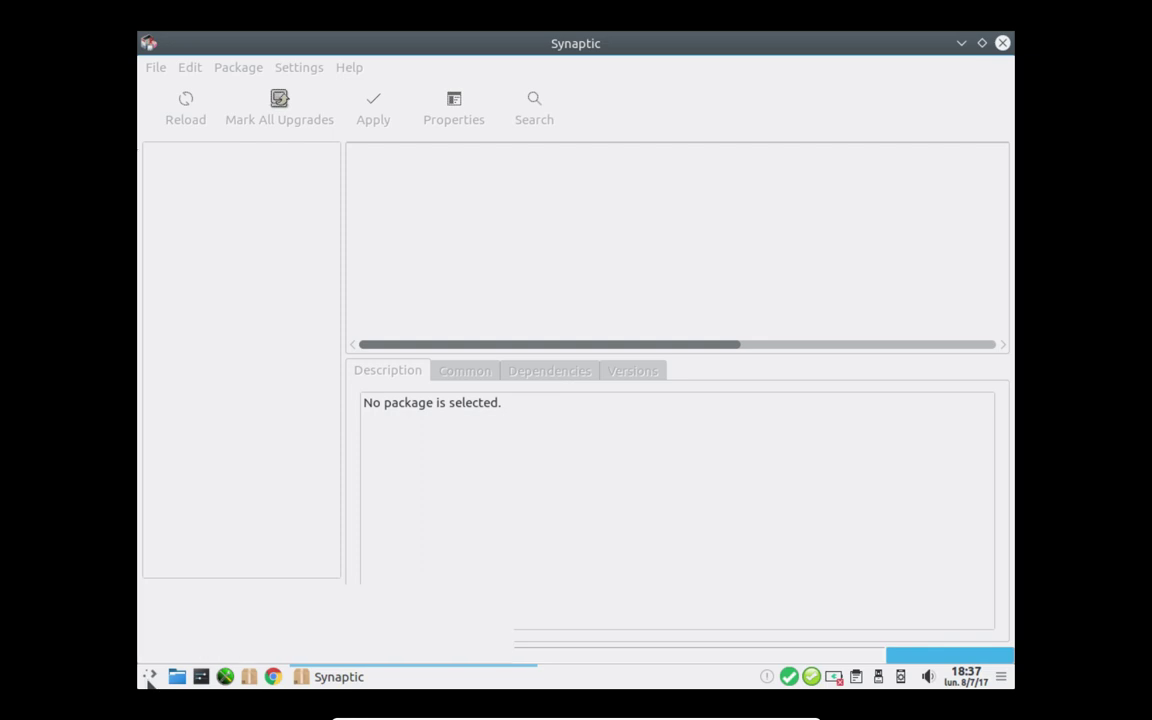
Step: Examine the programs offered in the Internet and Bureautique categories of the application launcher, and return to Synaptic
click(149, 677)
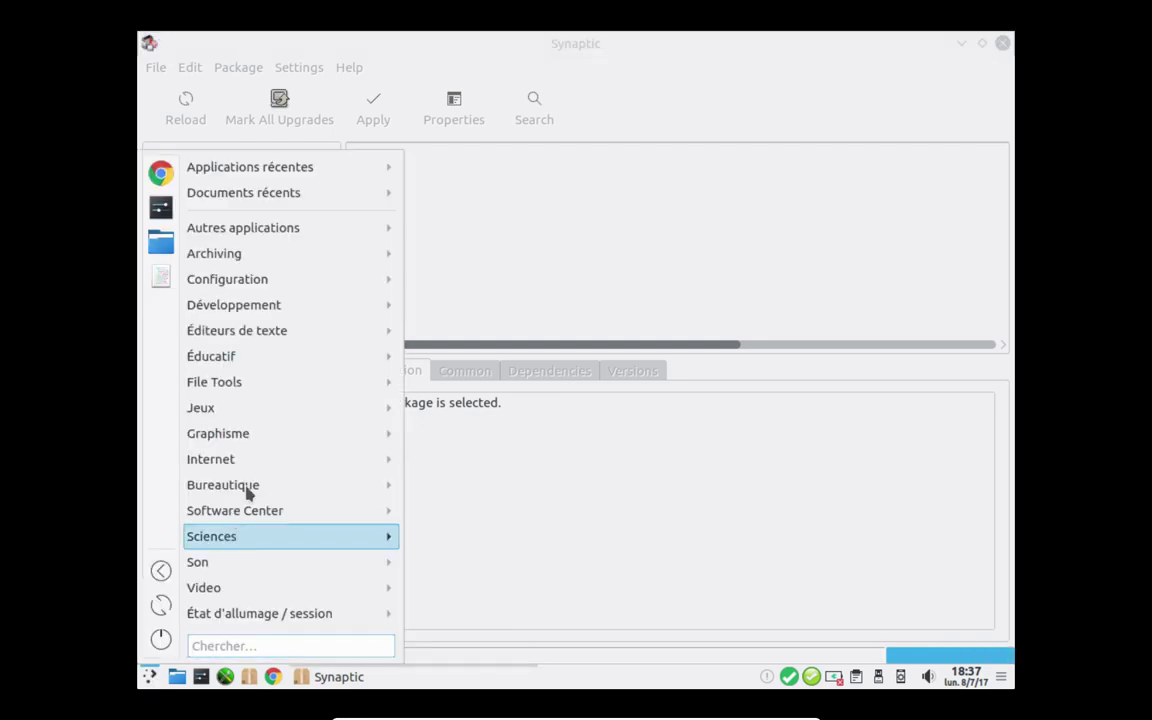
mouse_move(360, 459)
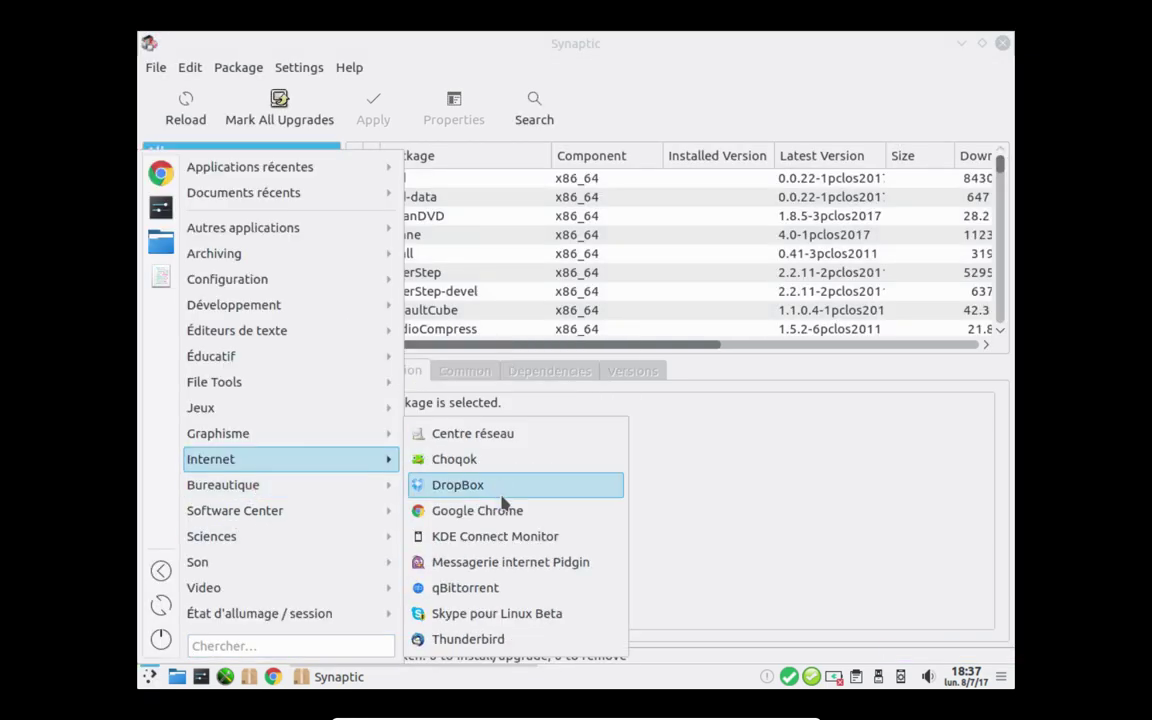
mouse_move(311, 484)
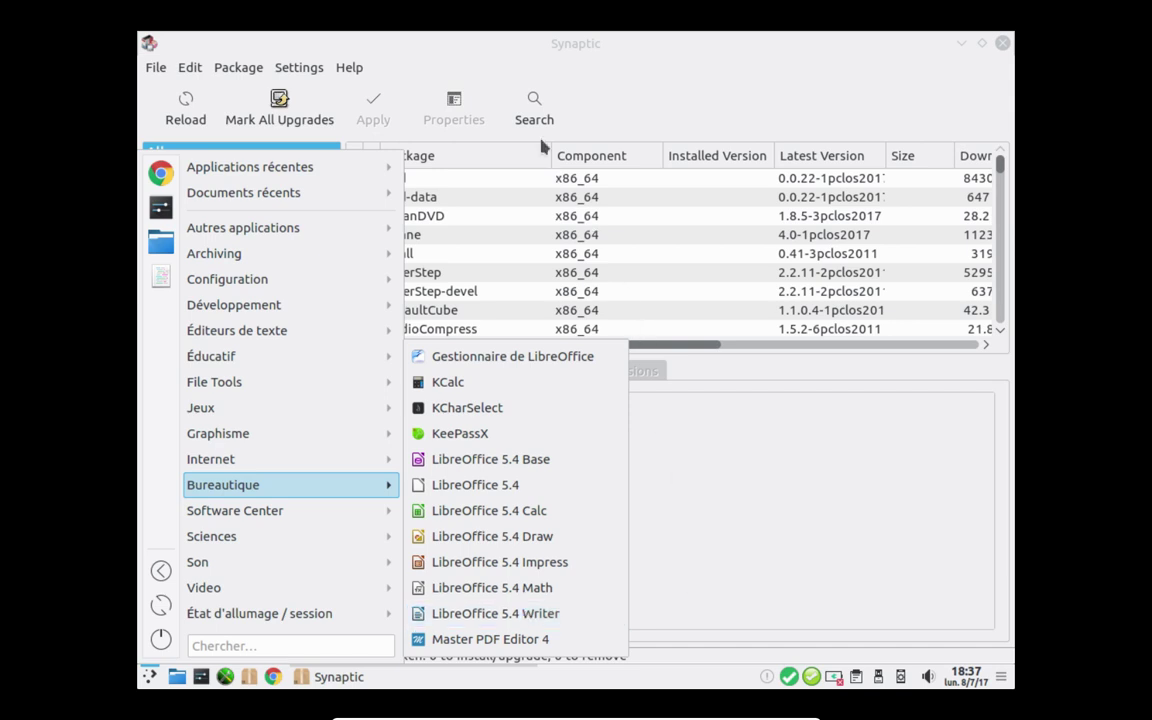
click(607, 78)
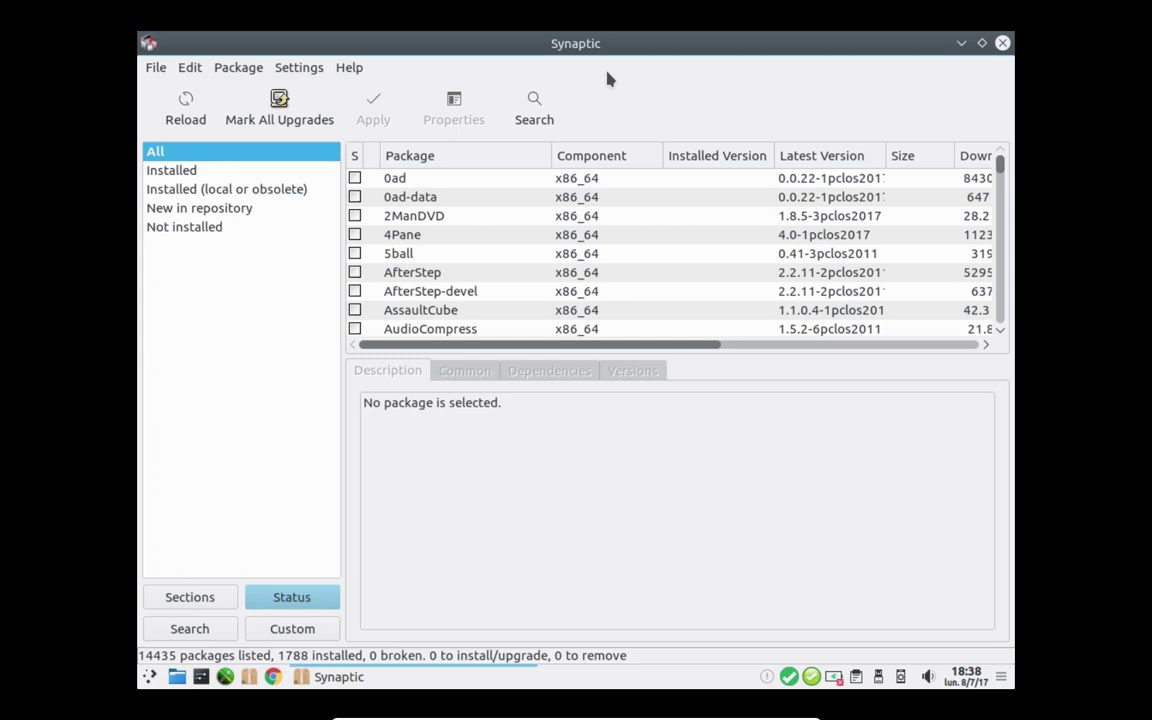
Step: Search the Synaptic packages by description and name for "kernel"
click(536, 118)
text(kerne)
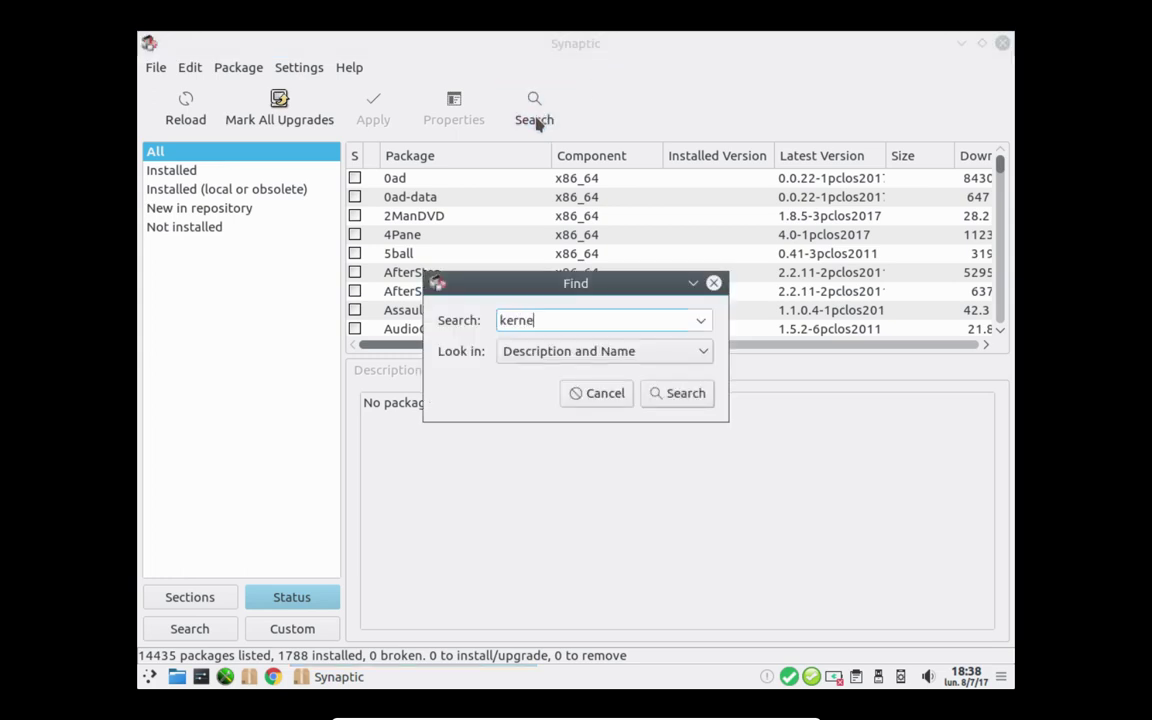
text(l)
key(Return)
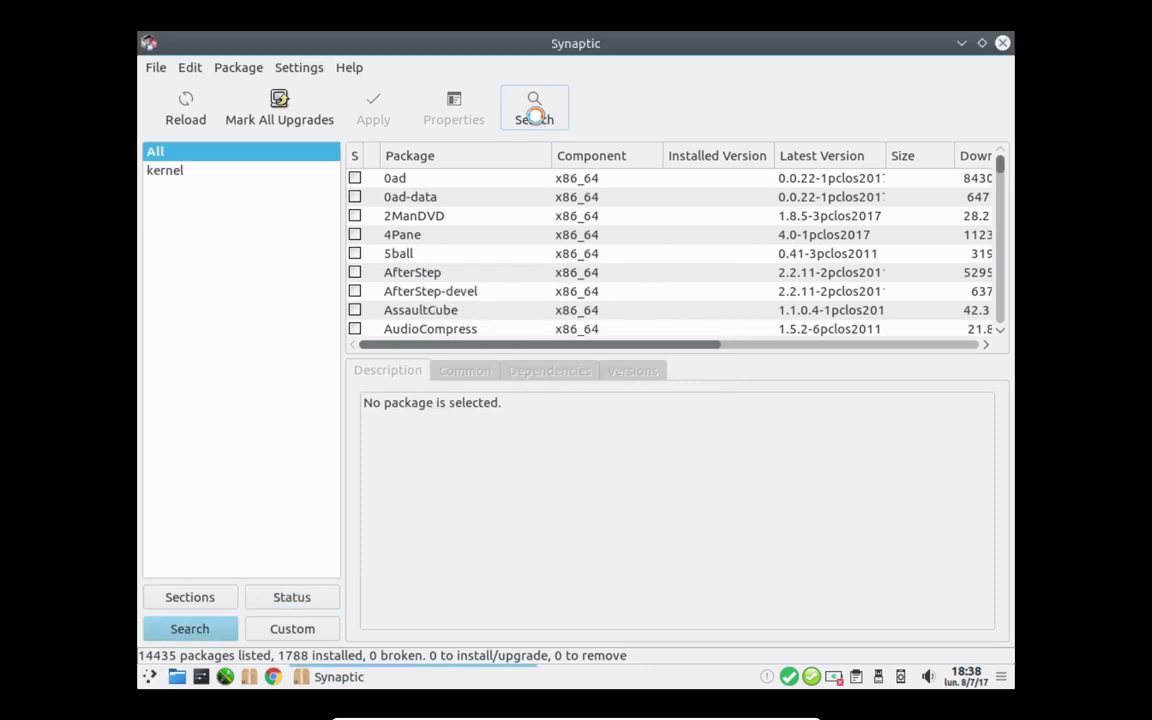
Step: Find the available kernels in the search results, view the description of kernel-4.12.5-pclos1, and quit Synaptic
scroll(467, 248, down, 8)
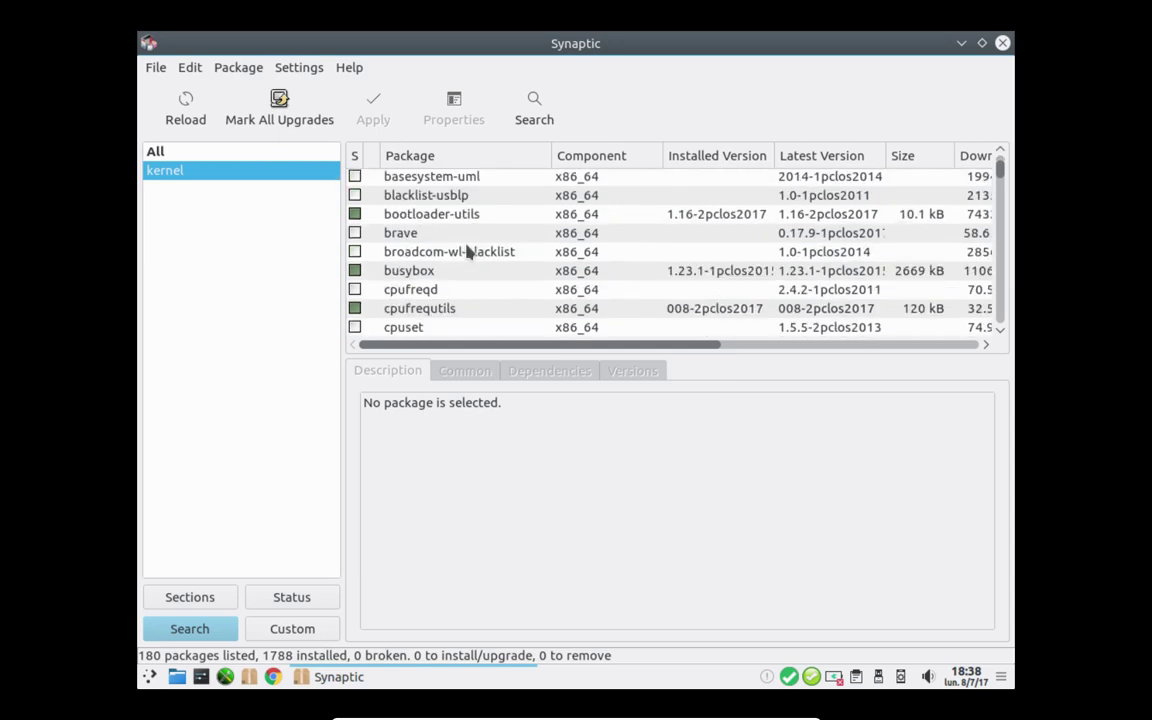
scroll(467, 250, down, 8)
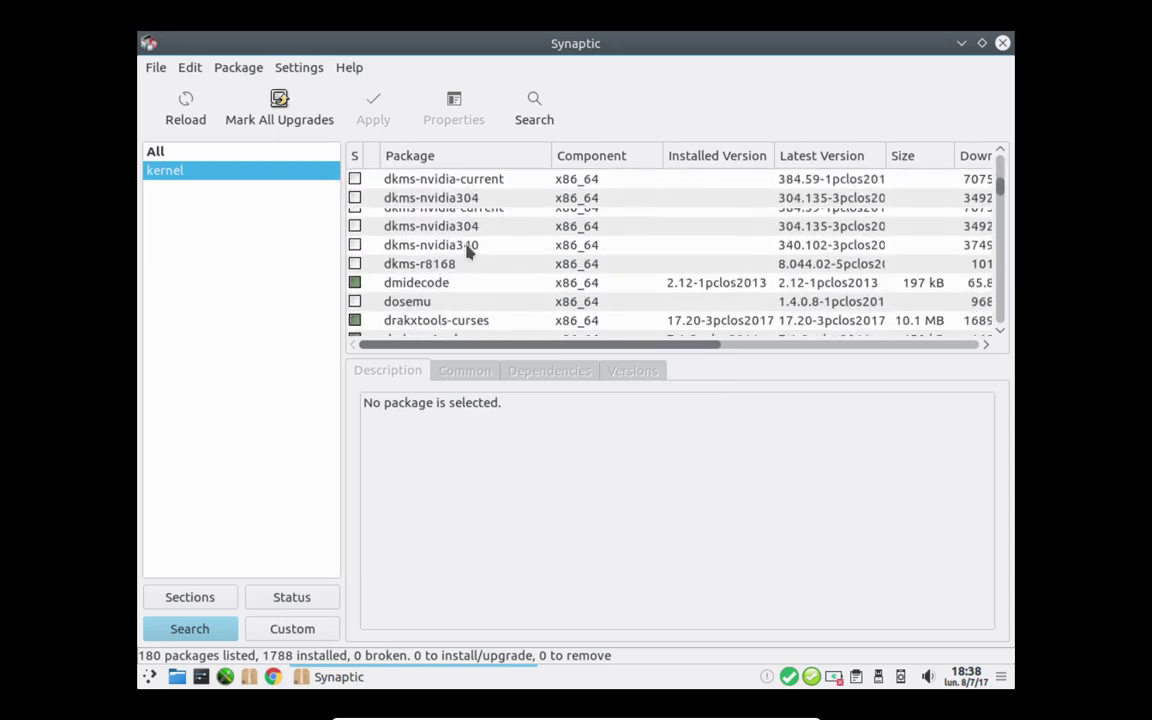
scroll(467, 250, down, 8)
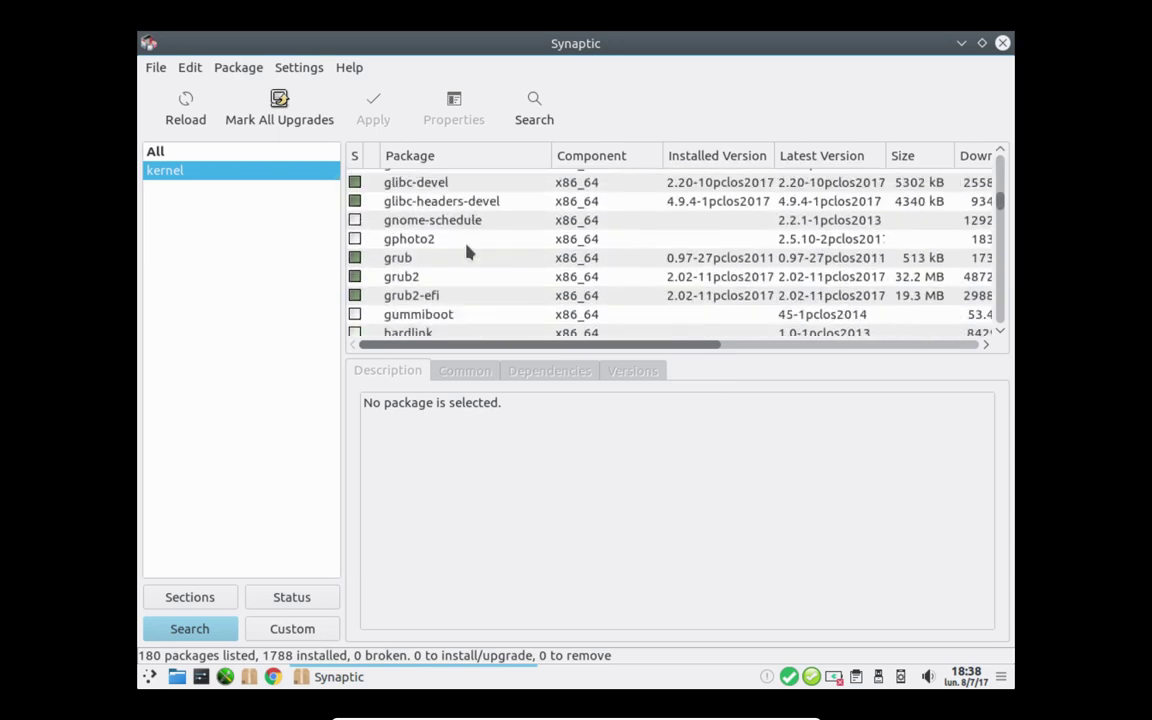
scroll(467, 250, down, 2)
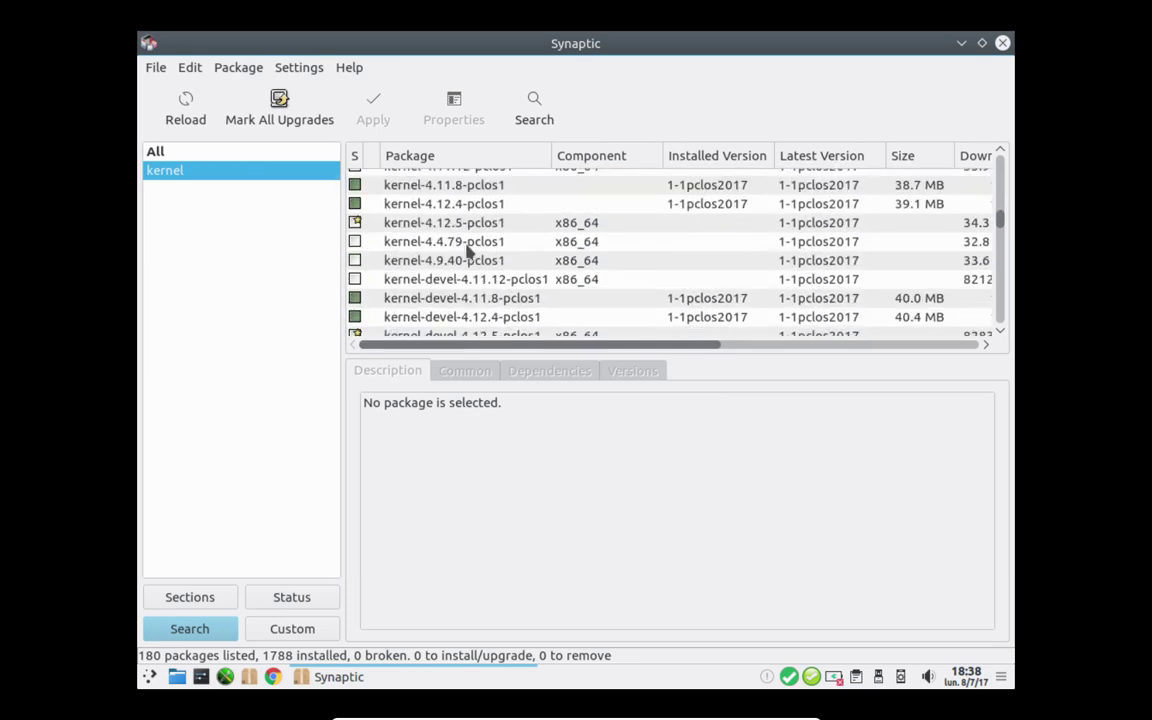
scroll(450, 226, up, 1)
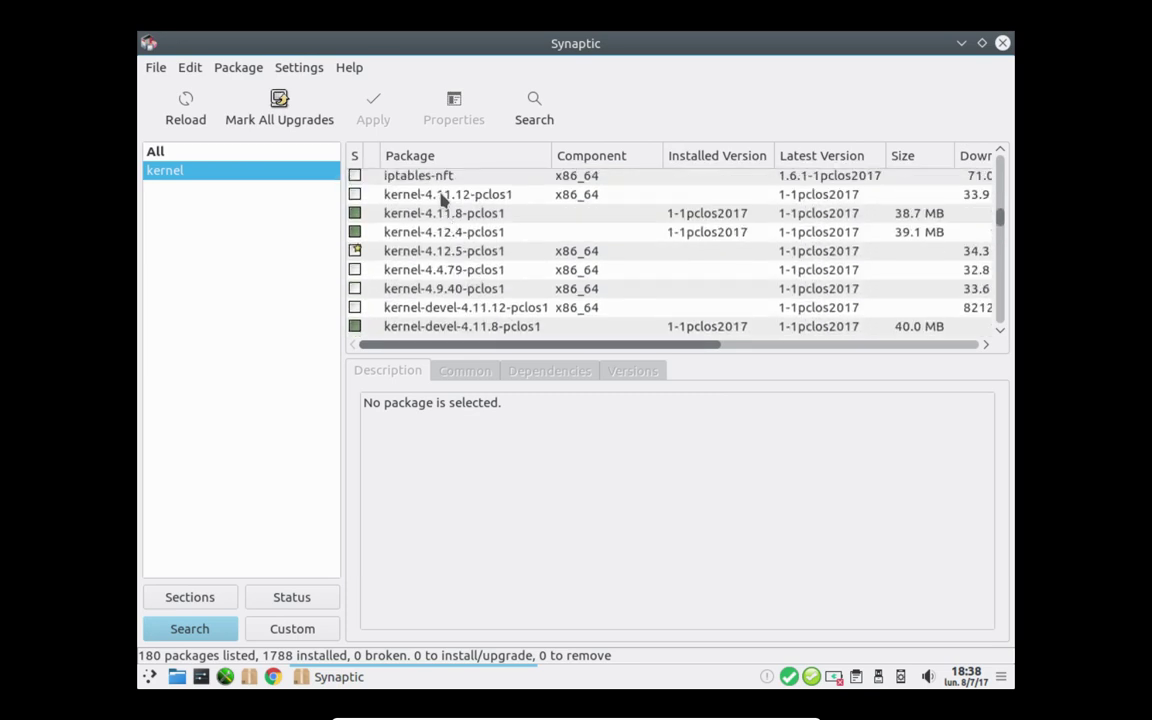
click(410, 258)
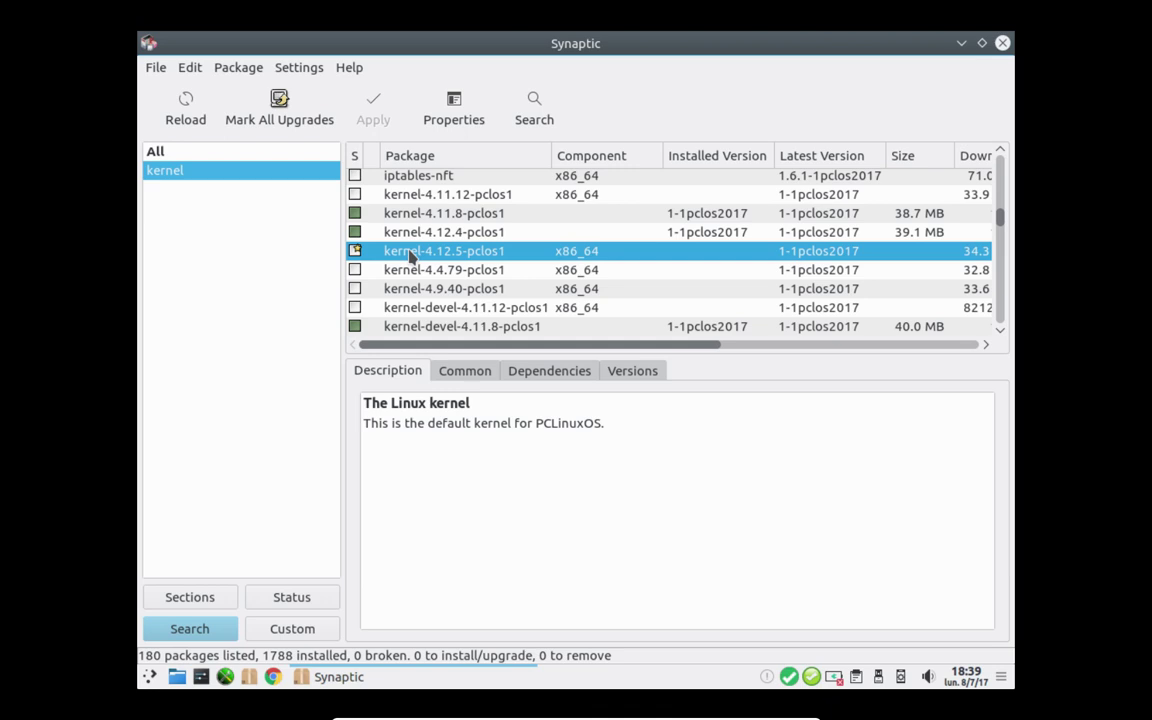
click(1002, 44)
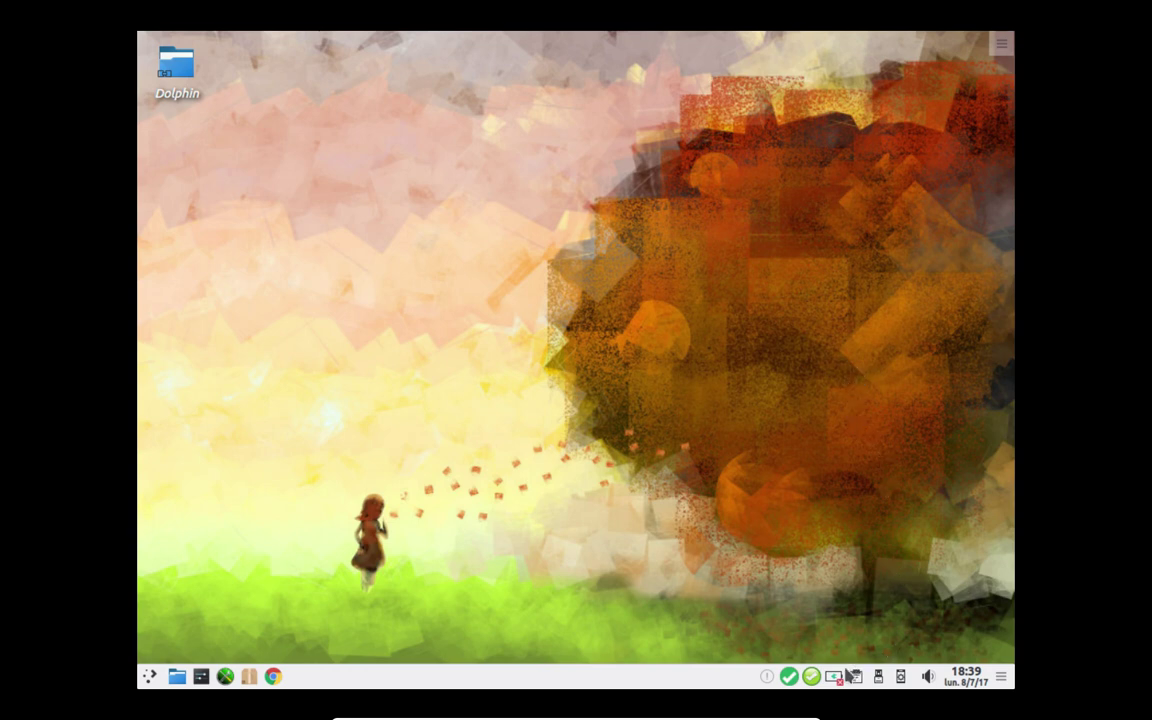
Step: Check the system tray's status information and the clock, and open and close the calendar
mouse_move(835, 678)
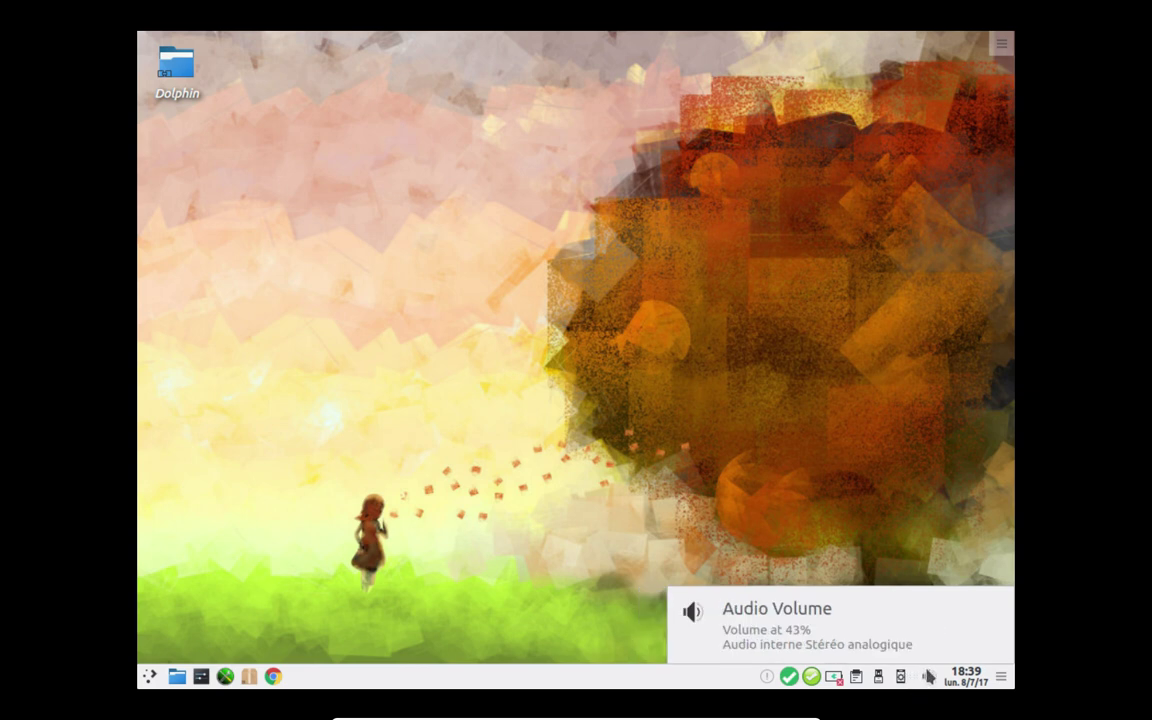
mouse_move(970, 680)
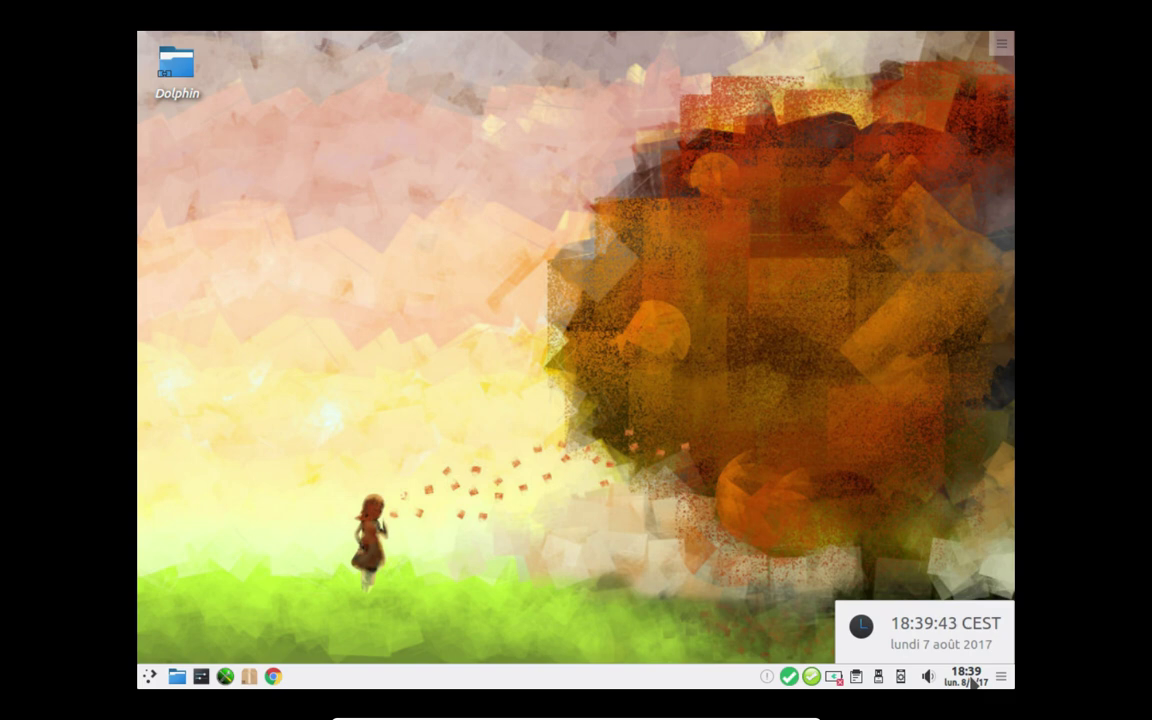
click(972, 681)
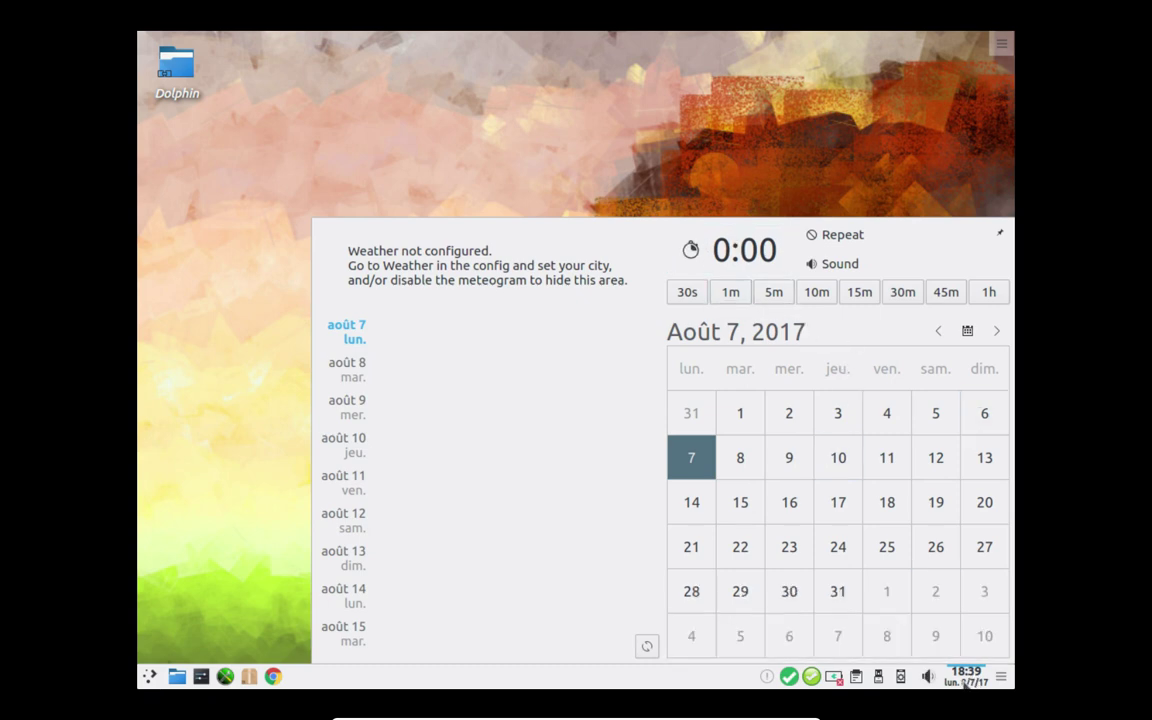
click(964, 684)
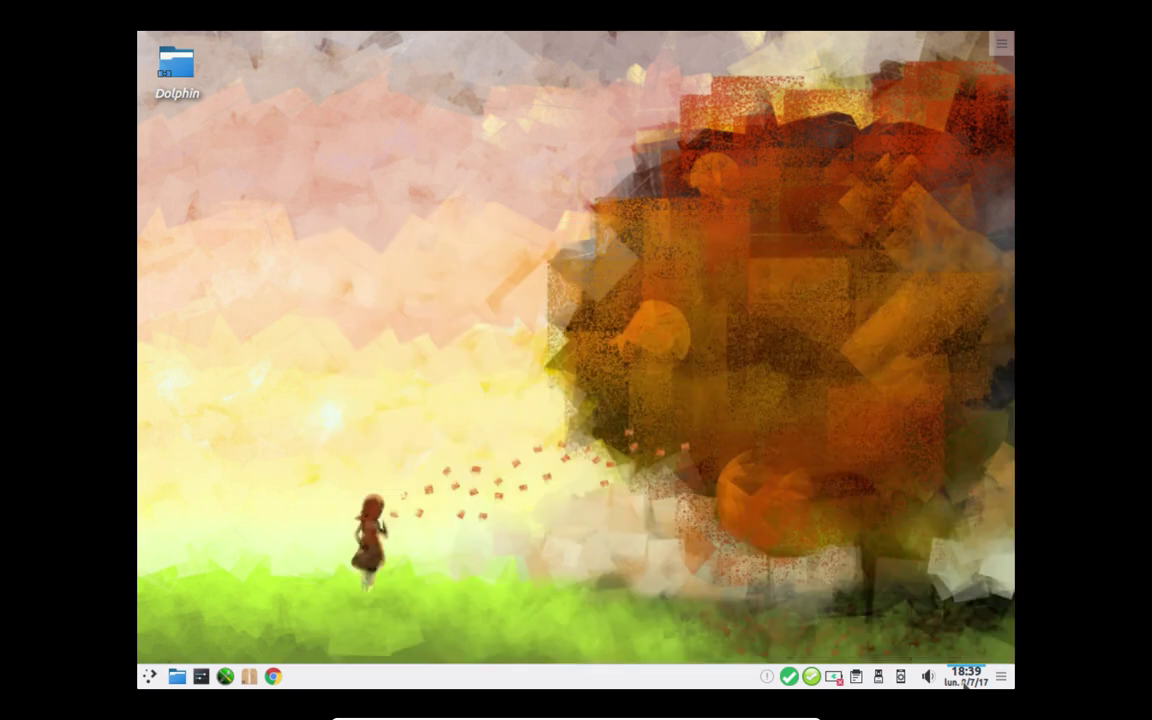
Step: Open the A43 storage volume in the file manager from the device notifier and go into its MBL folder
click(879, 678)
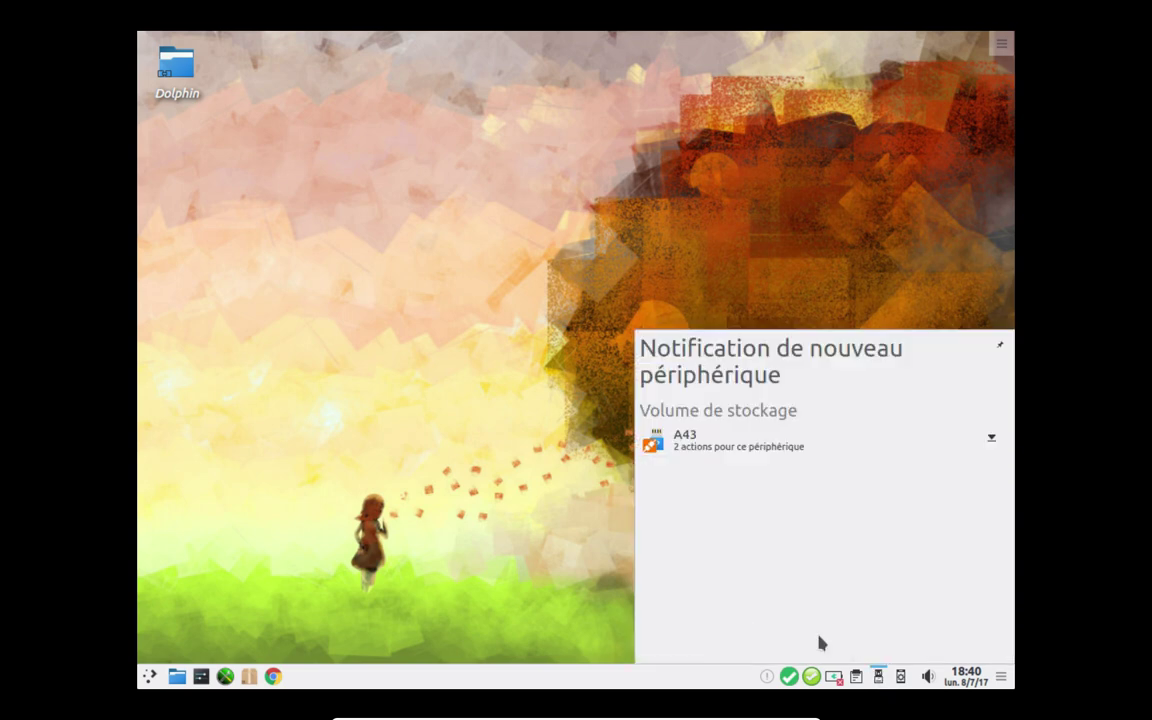
click(755, 452)
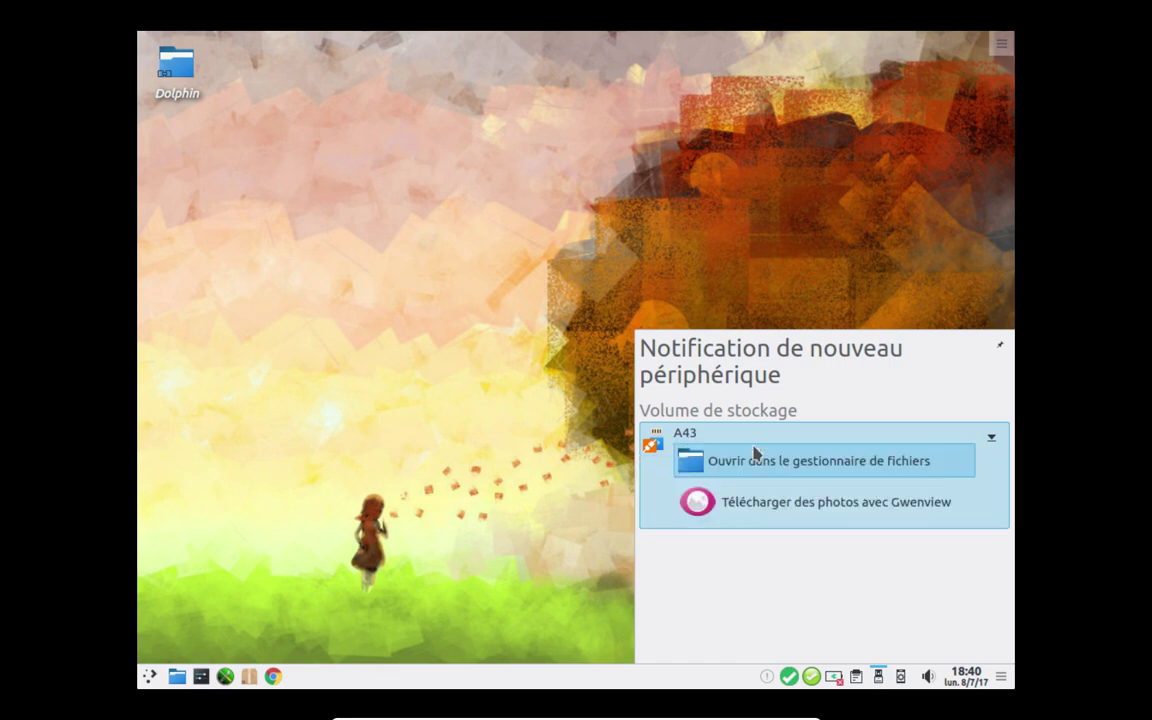
click(802, 468)
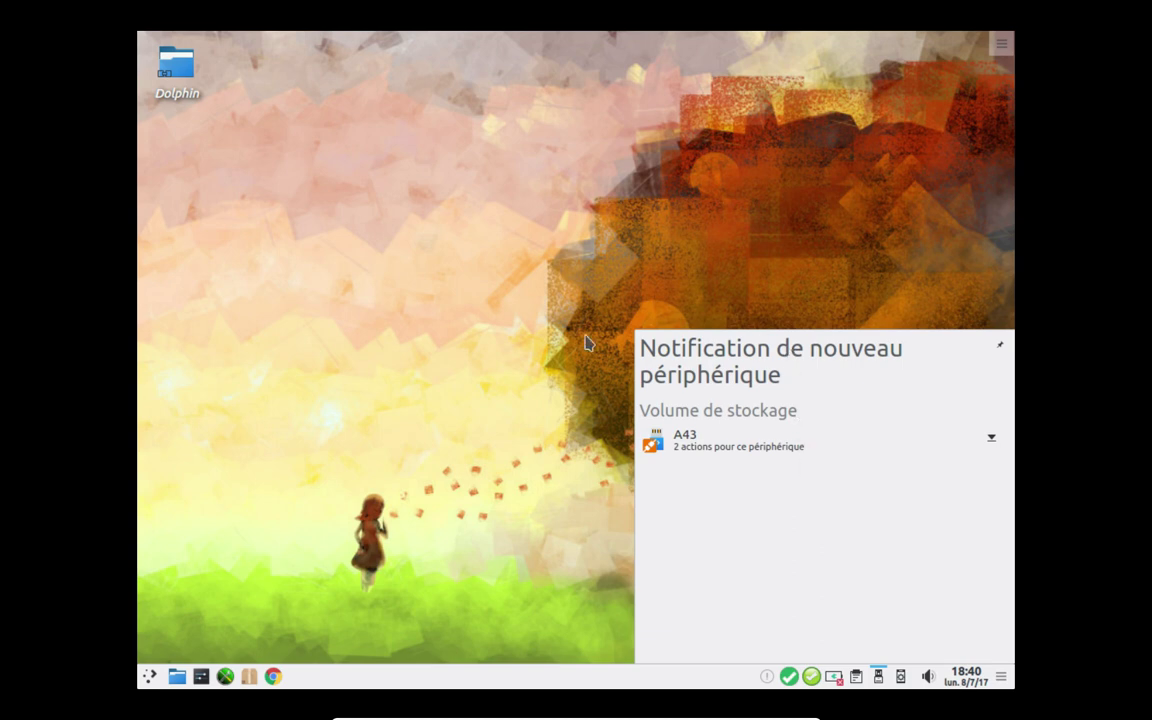
click(748, 452)
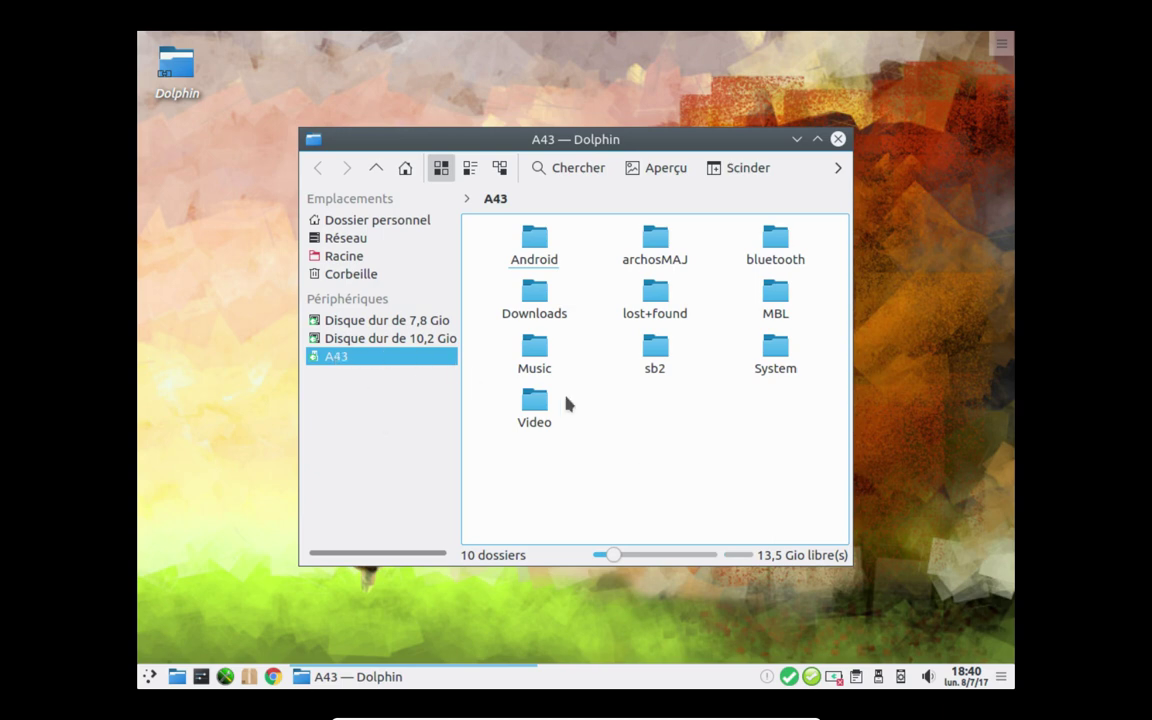
click(777, 300)
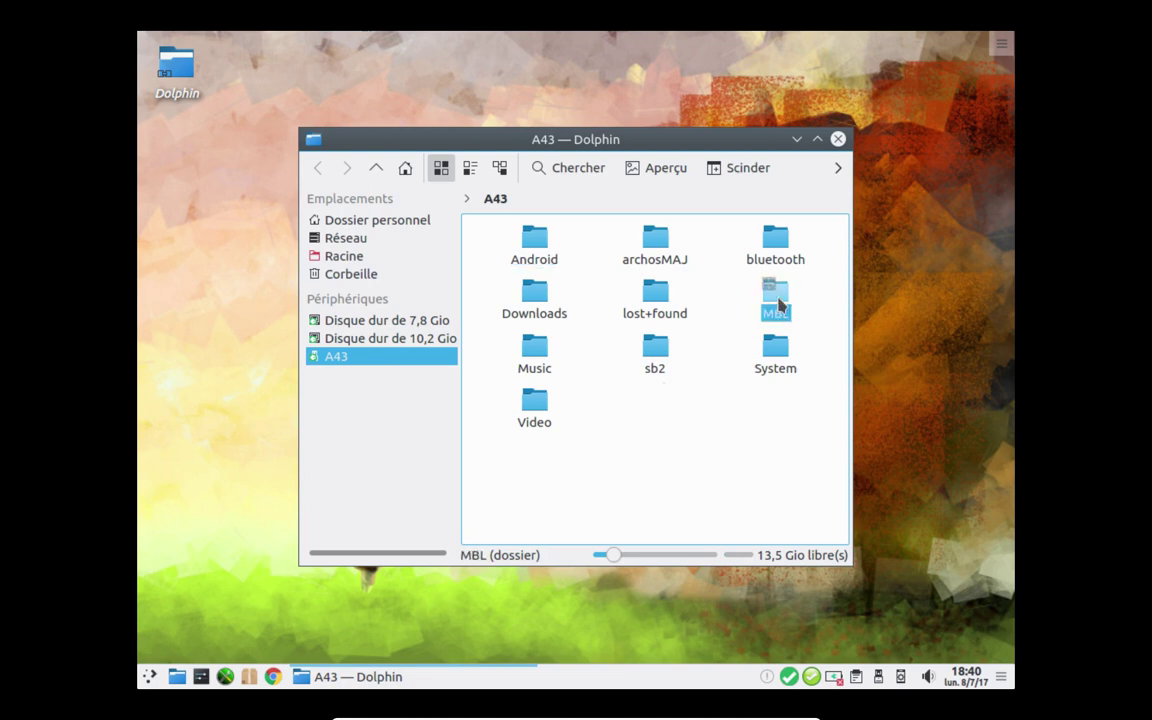
double_click(778, 302)
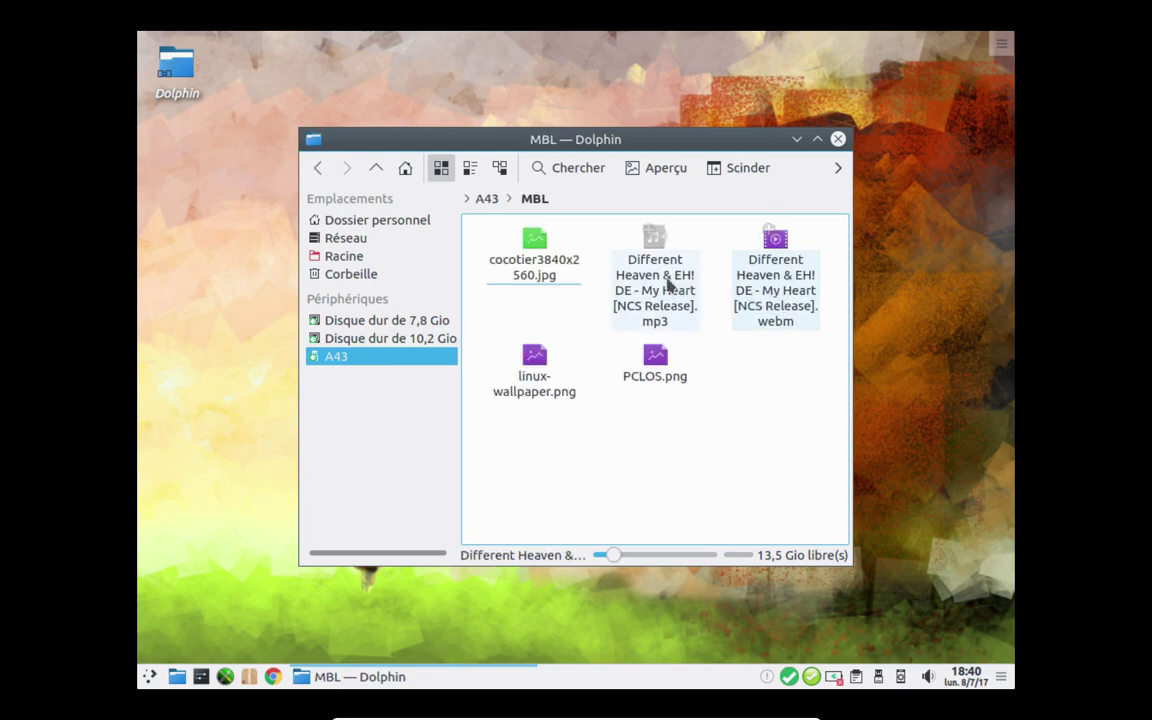
Step: View the cocotier3840x2560.jpg image with Gwenview and close the viewer
click(559, 272)
right_click(557, 267)
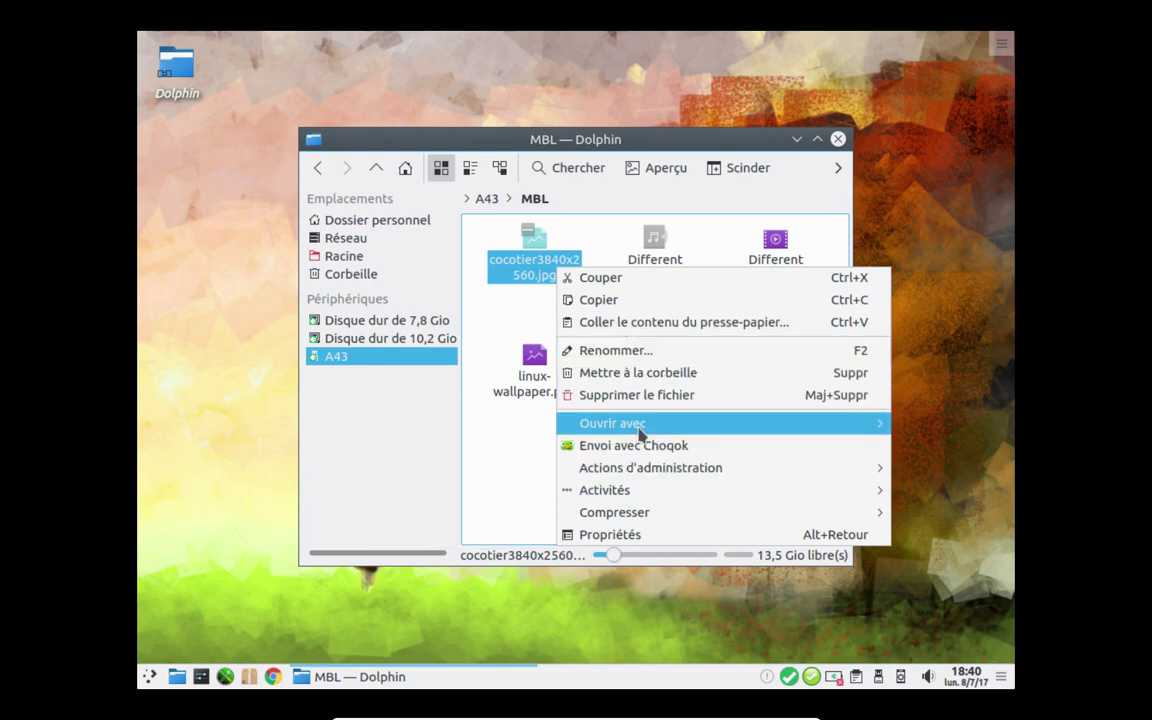
mouse_move(640, 430)
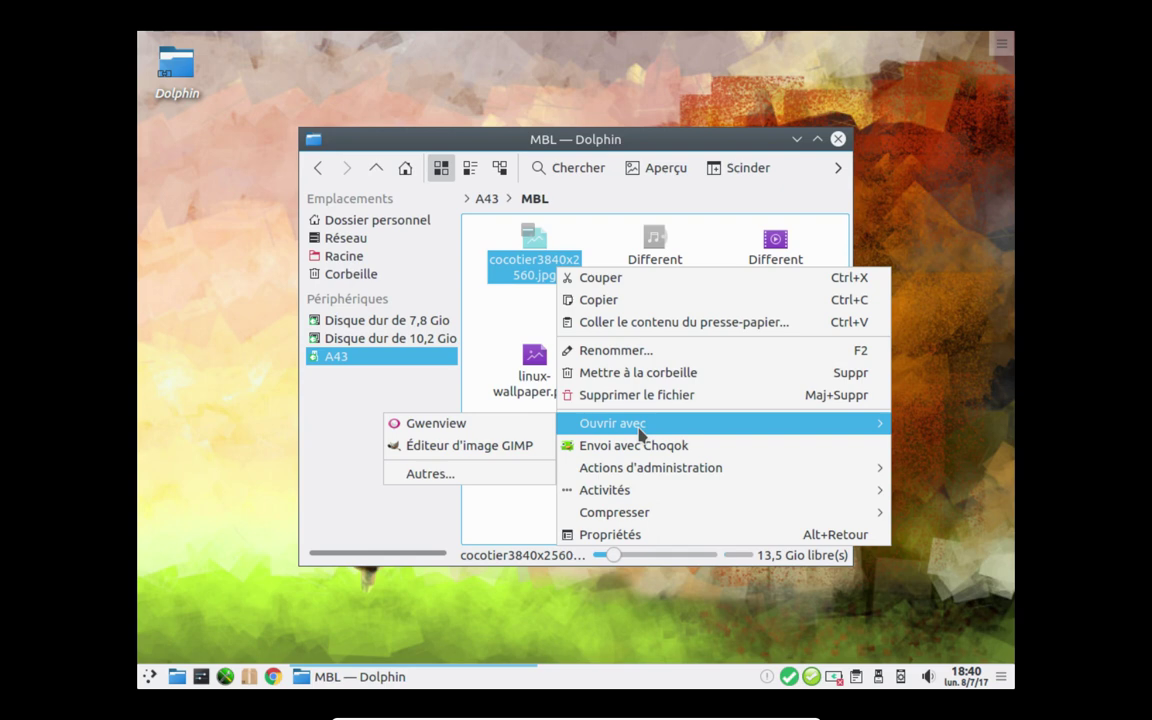
click(513, 428)
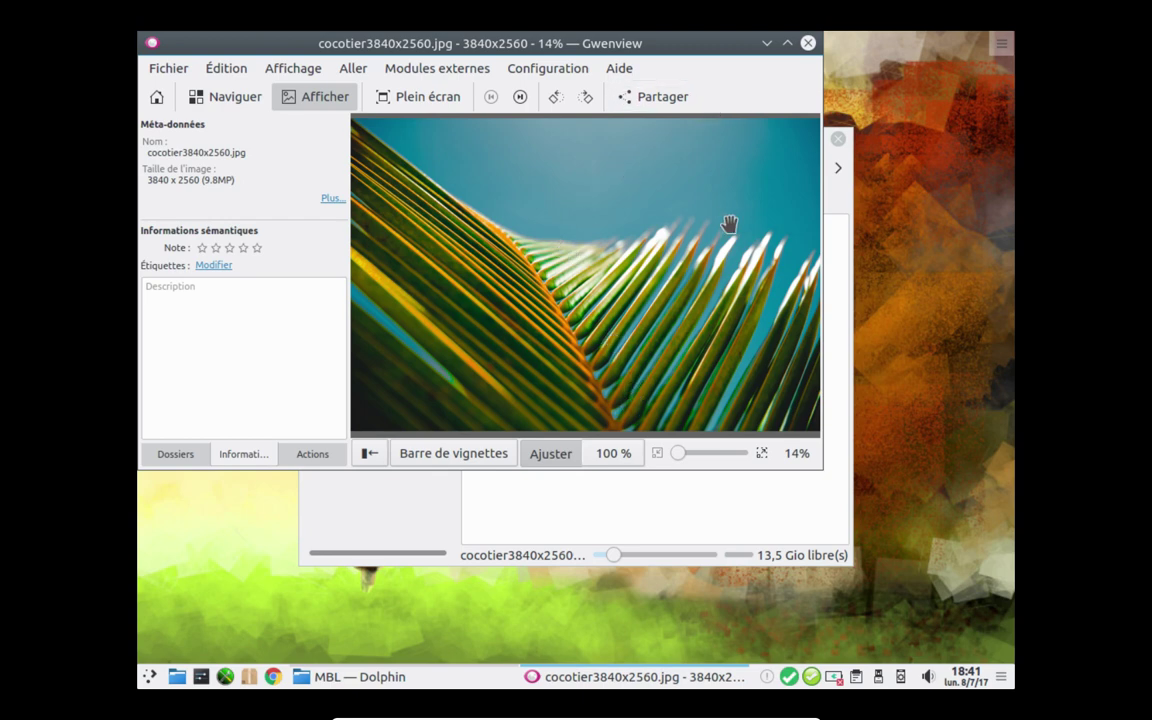
click(808, 45)
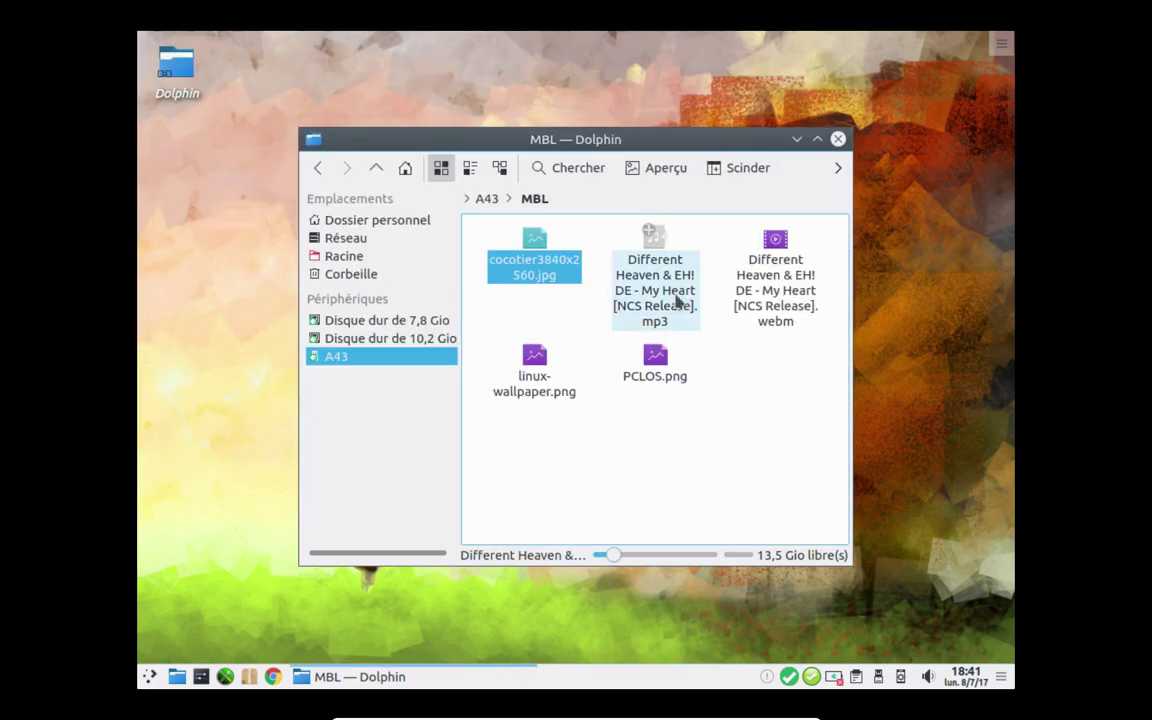
Step: View the linux-wallpaper.png image with Gwenview and close the viewer
right_click(541, 363)
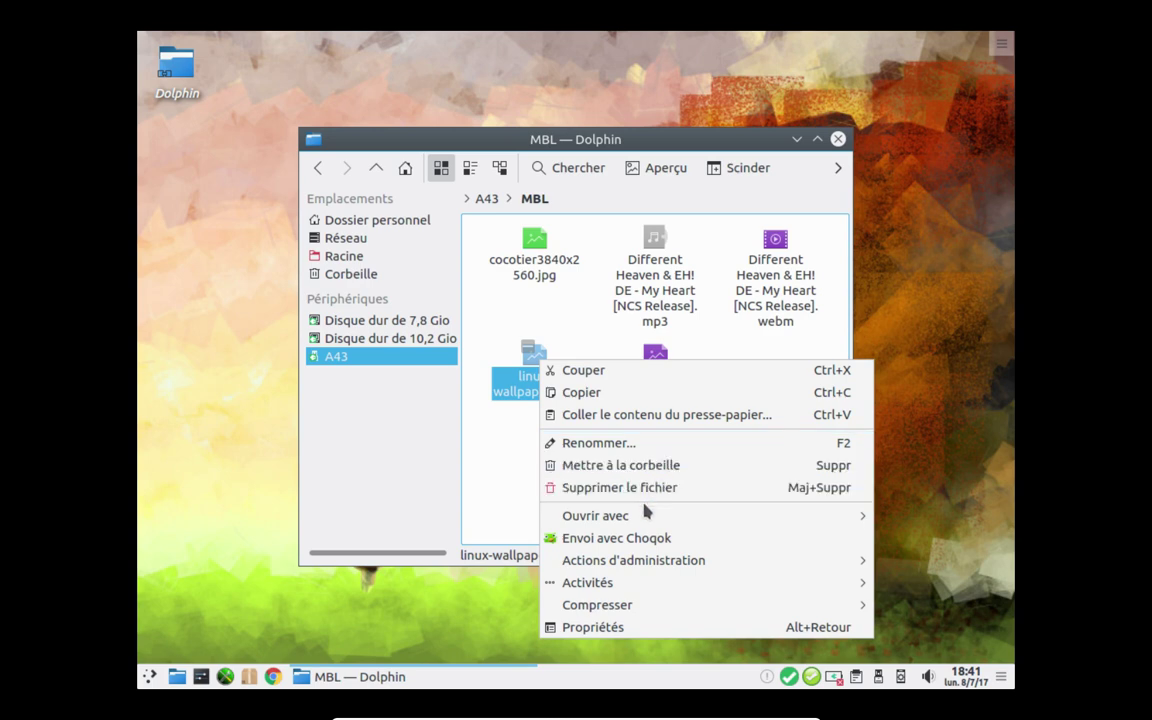
mouse_move(610, 516)
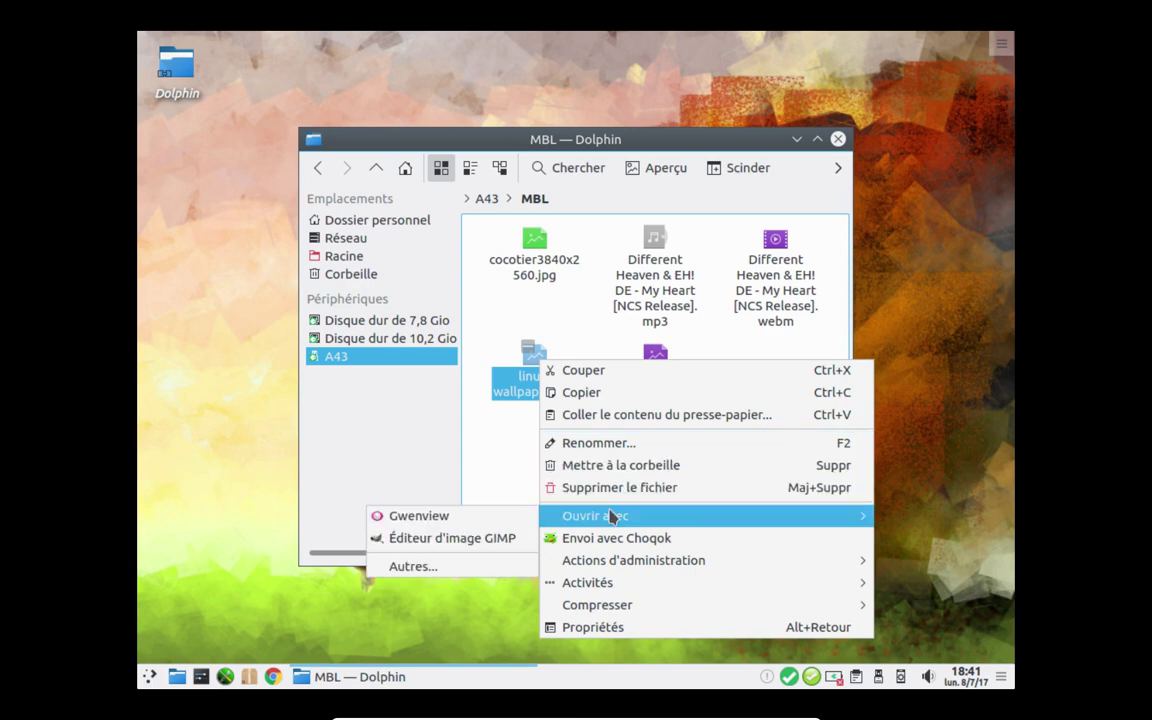
click(494, 518)
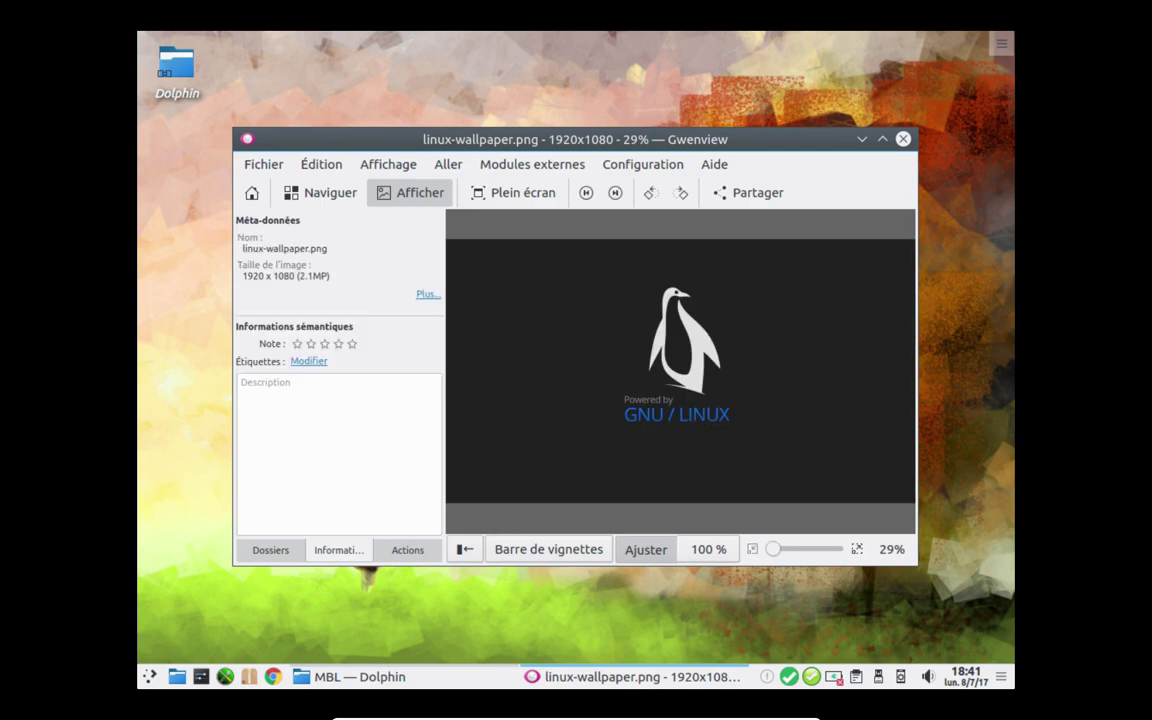
click(903, 139)
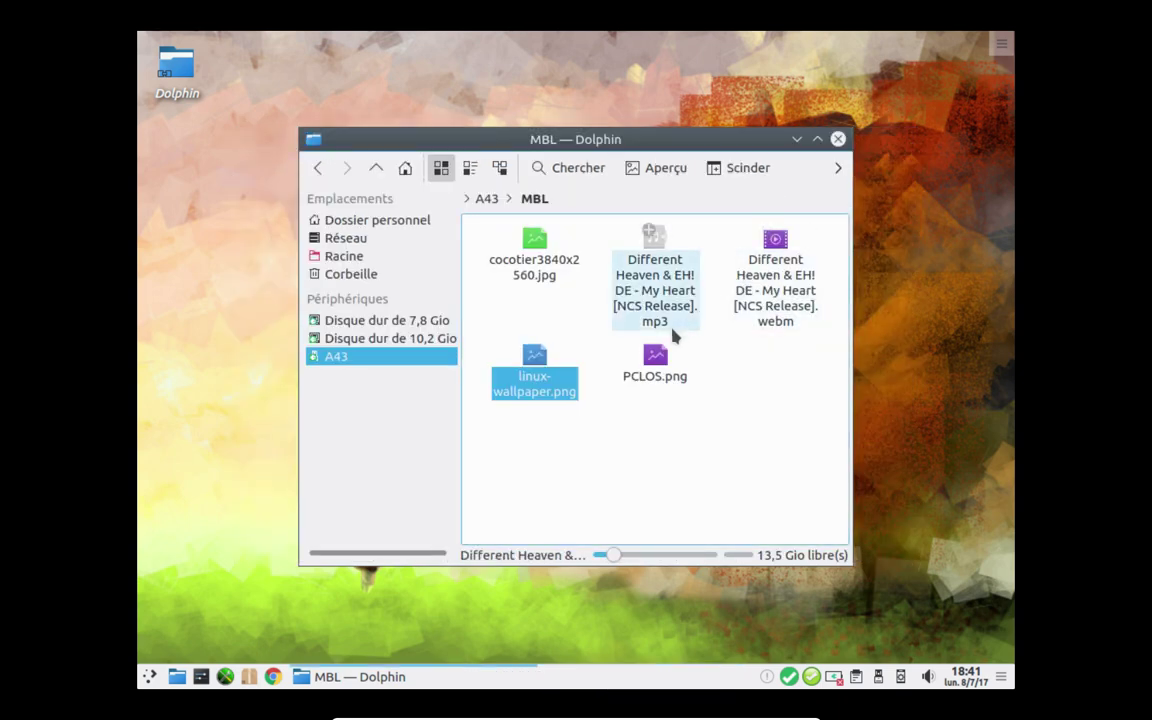
Step: Play the "Different Heaven & EH!DE - My Heart [NCS Release].mp3" file with VLC and pause the playback
right_click(667, 272)
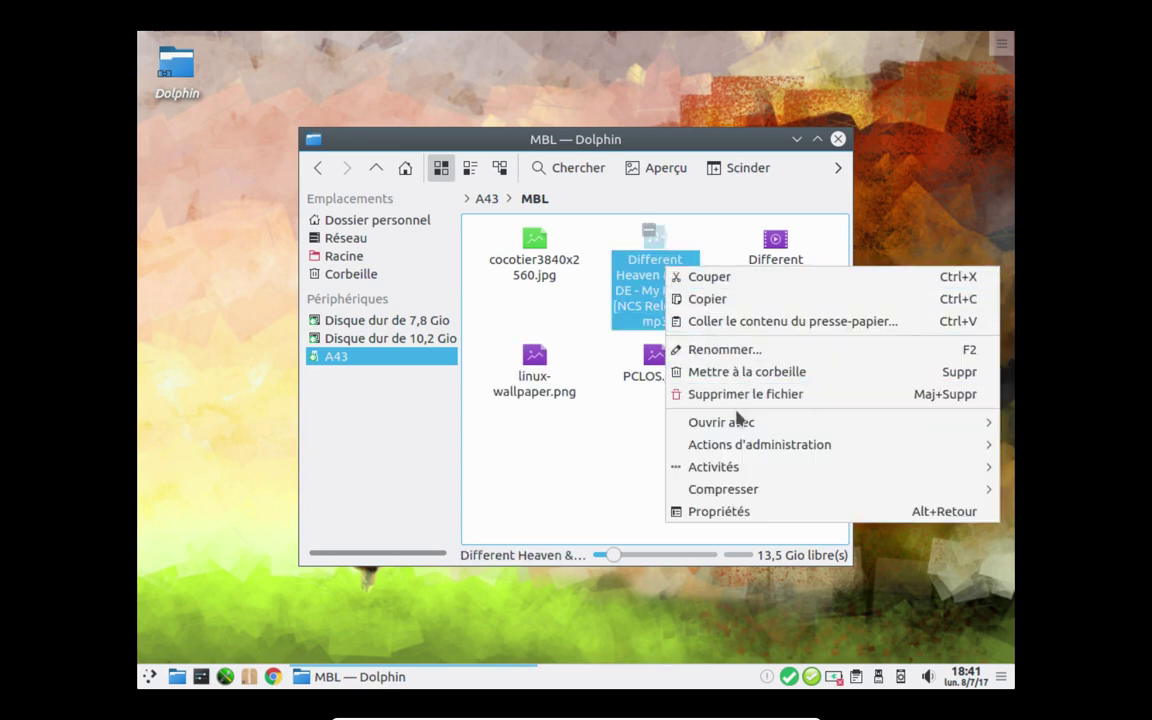
mouse_move(738, 420)
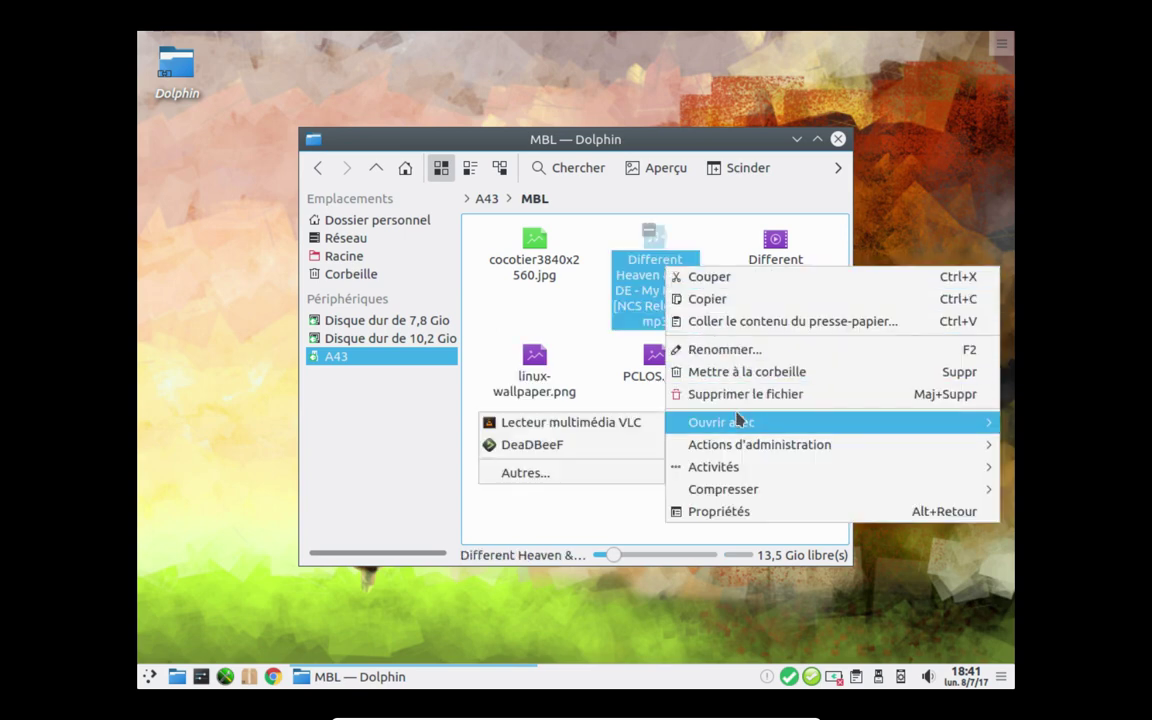
click(632, 424)
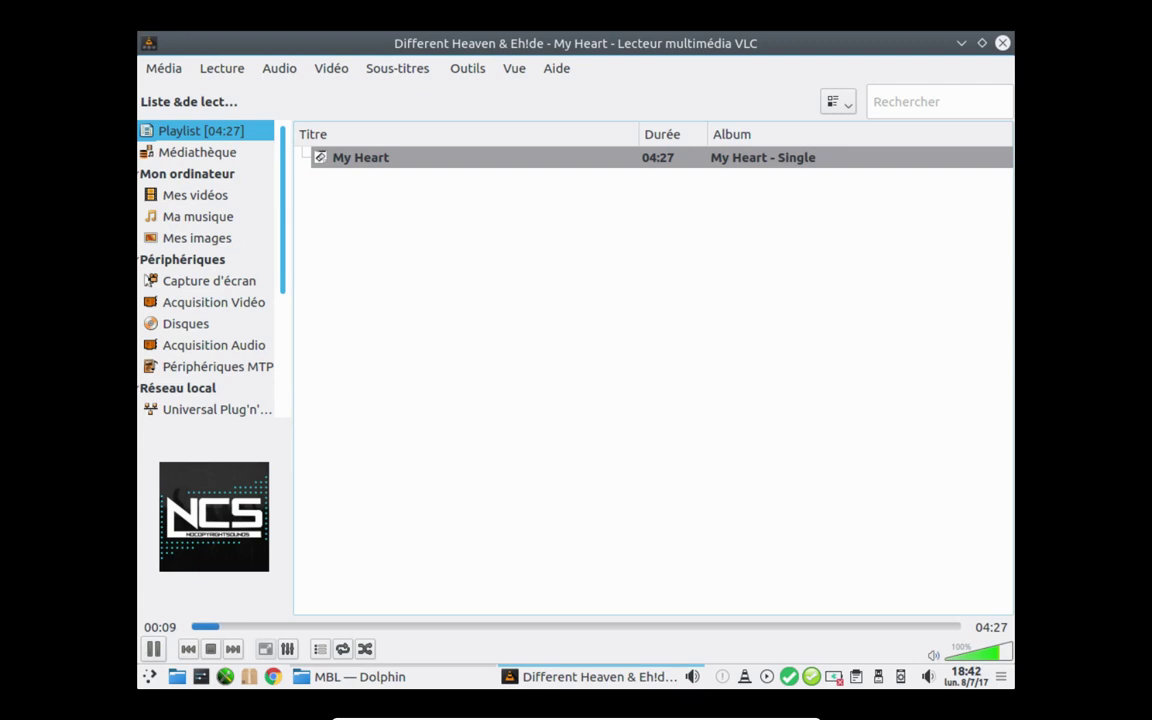
click(152, 649)
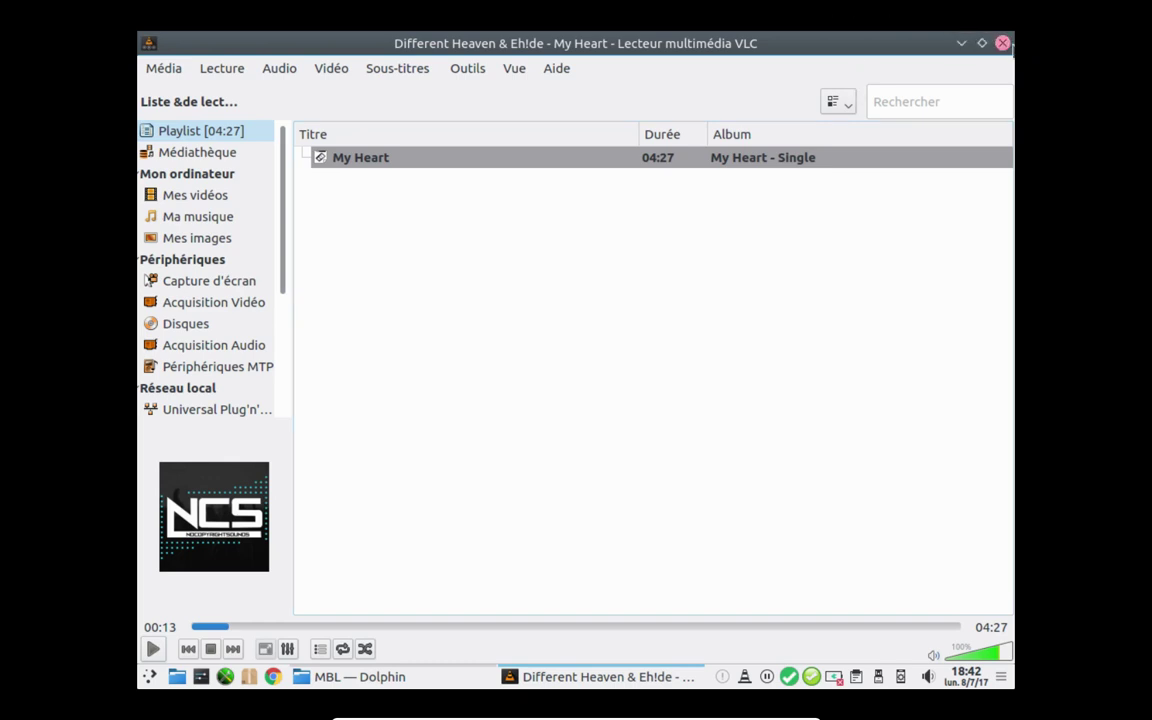
Step: Close the paused audio player and view the "Different Heaven & EH!DE - My Heart [NCS Release].webm" video in VLC, closing it after playback starts
click(1004, 44)
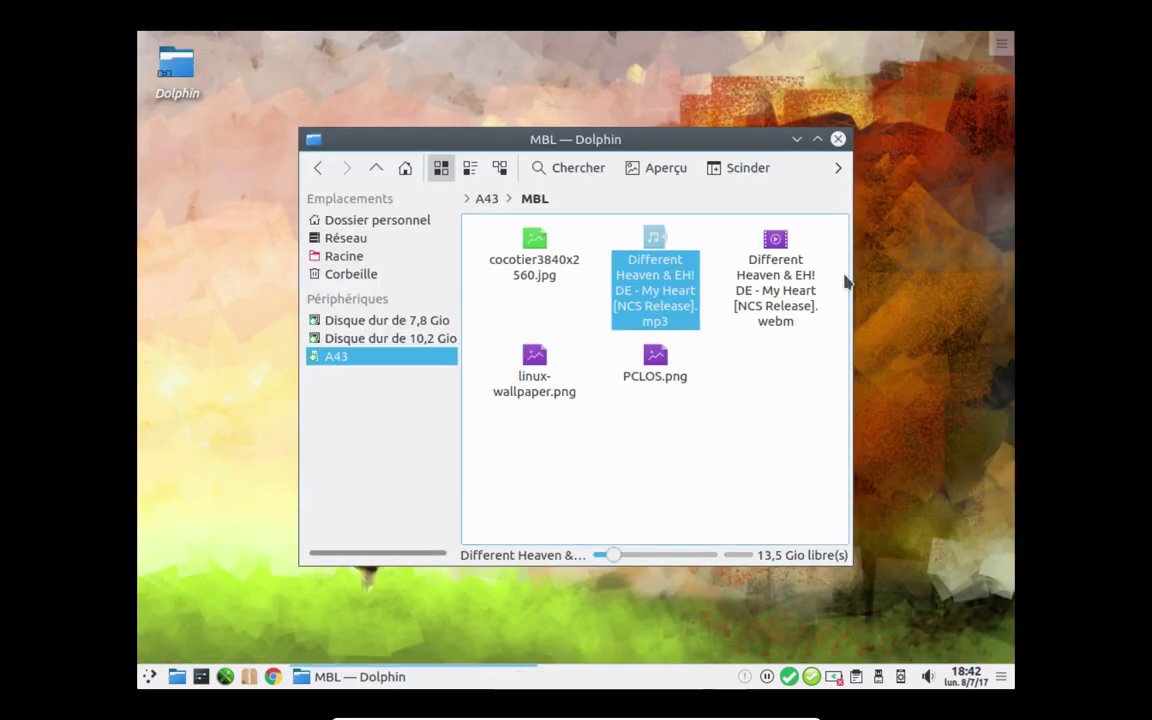
right_click(767, 263)
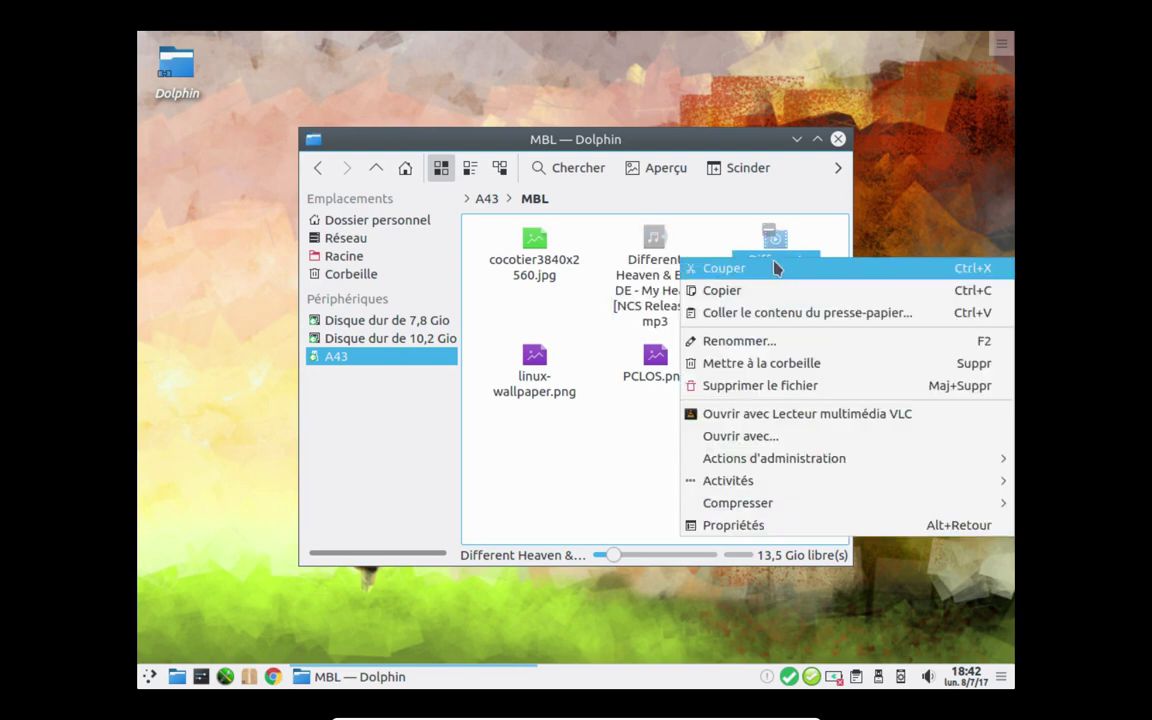
click(773, 267)
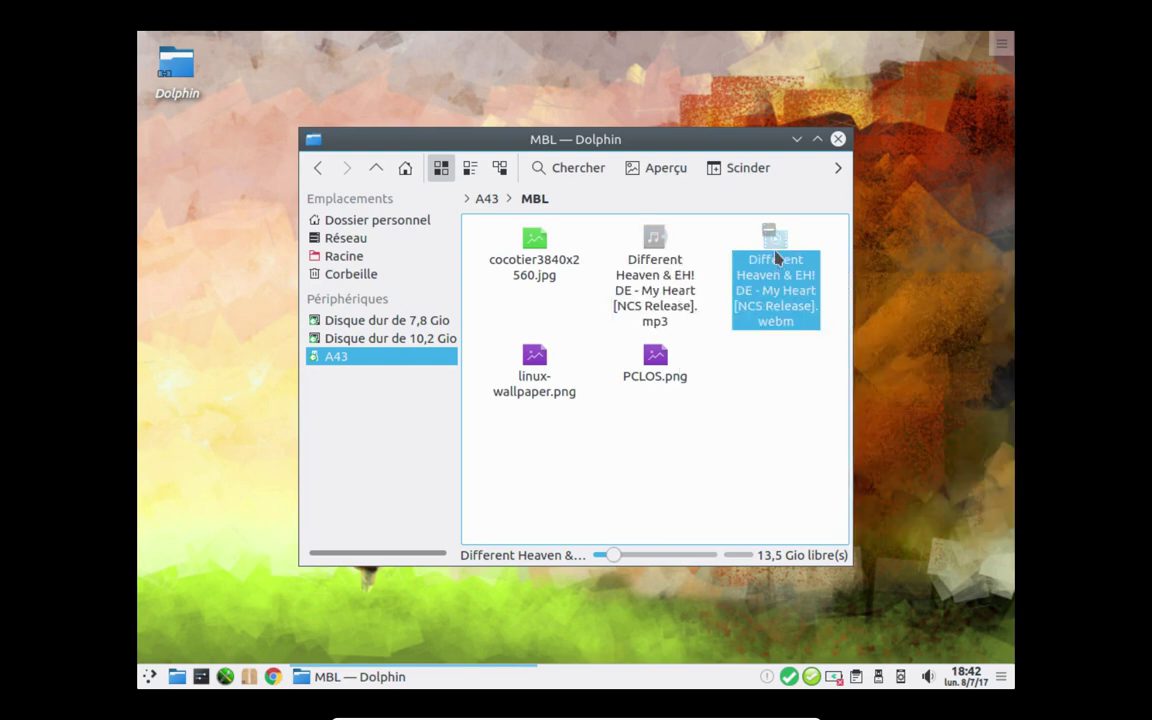
right_click(785, 268)
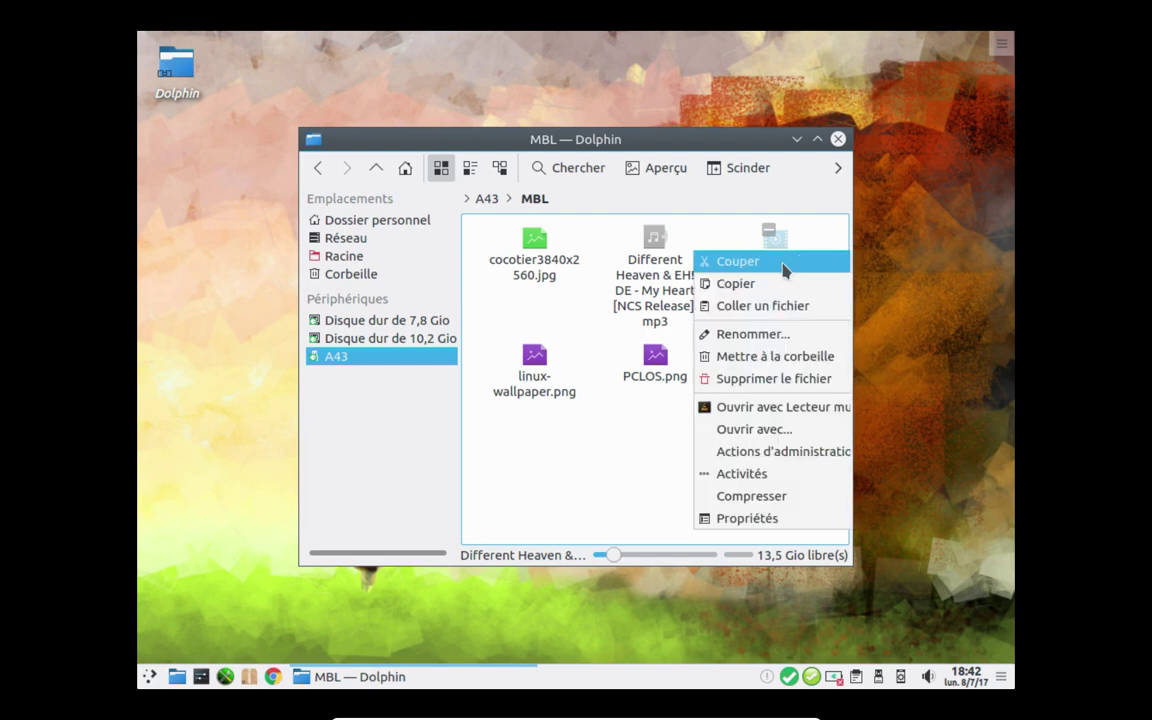
click(785, 268)
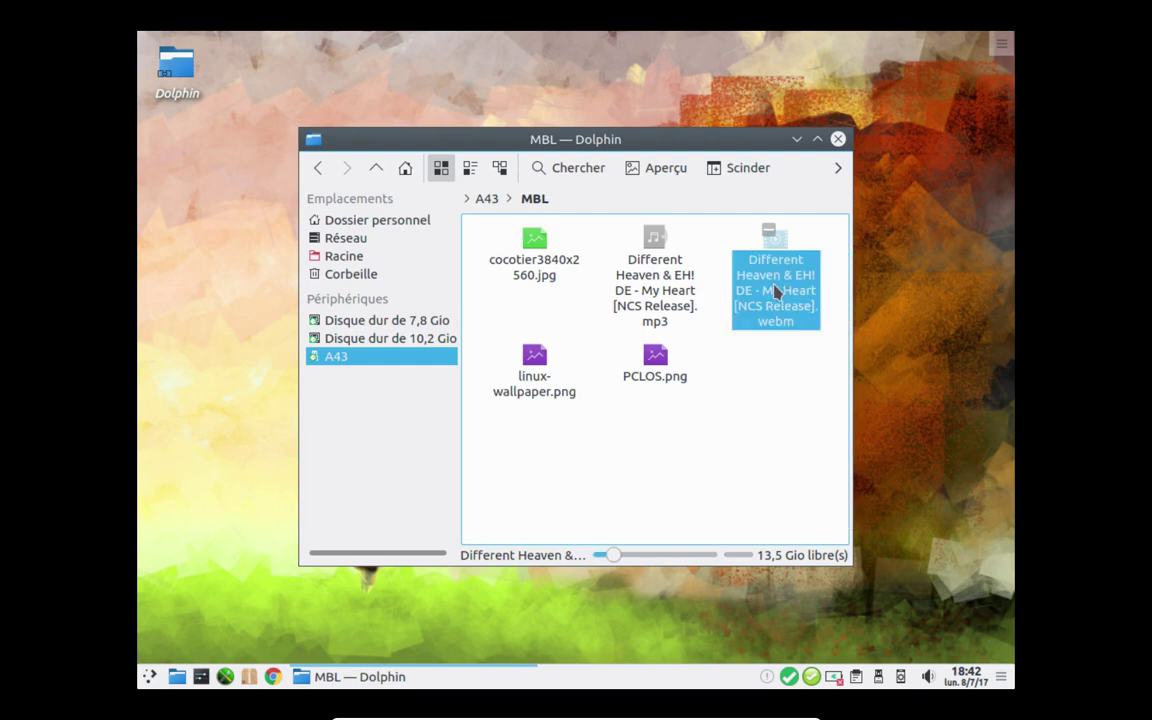
right_click(776, 290)
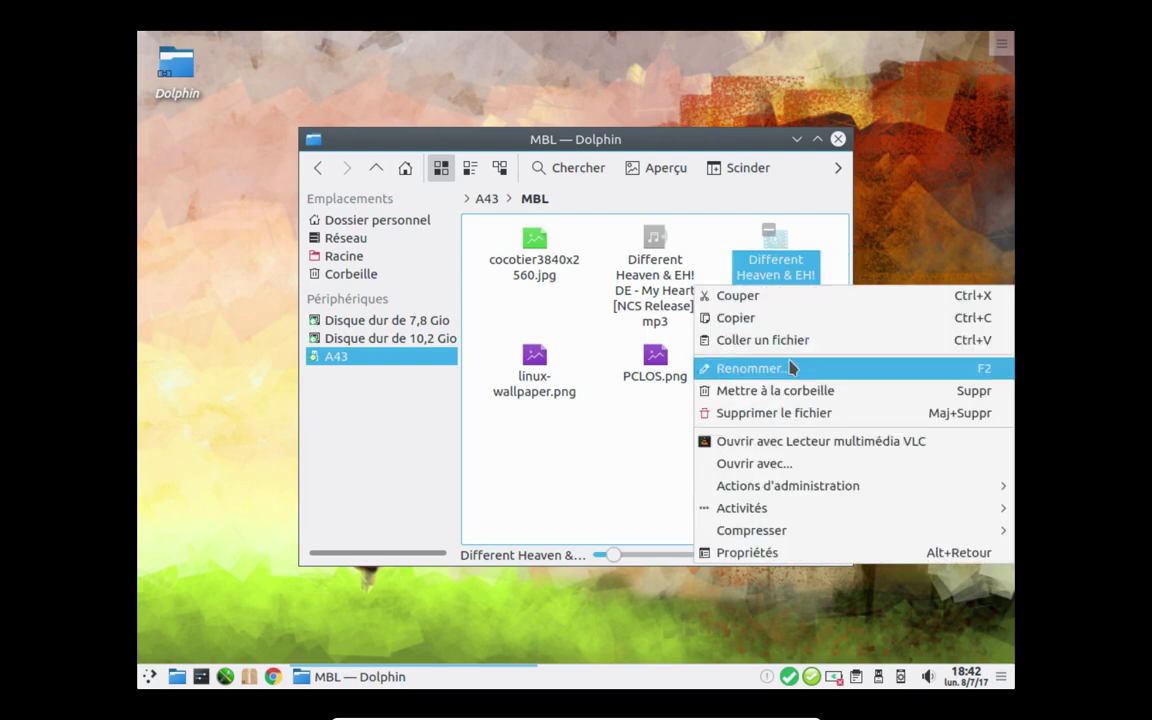
click(795, 440)
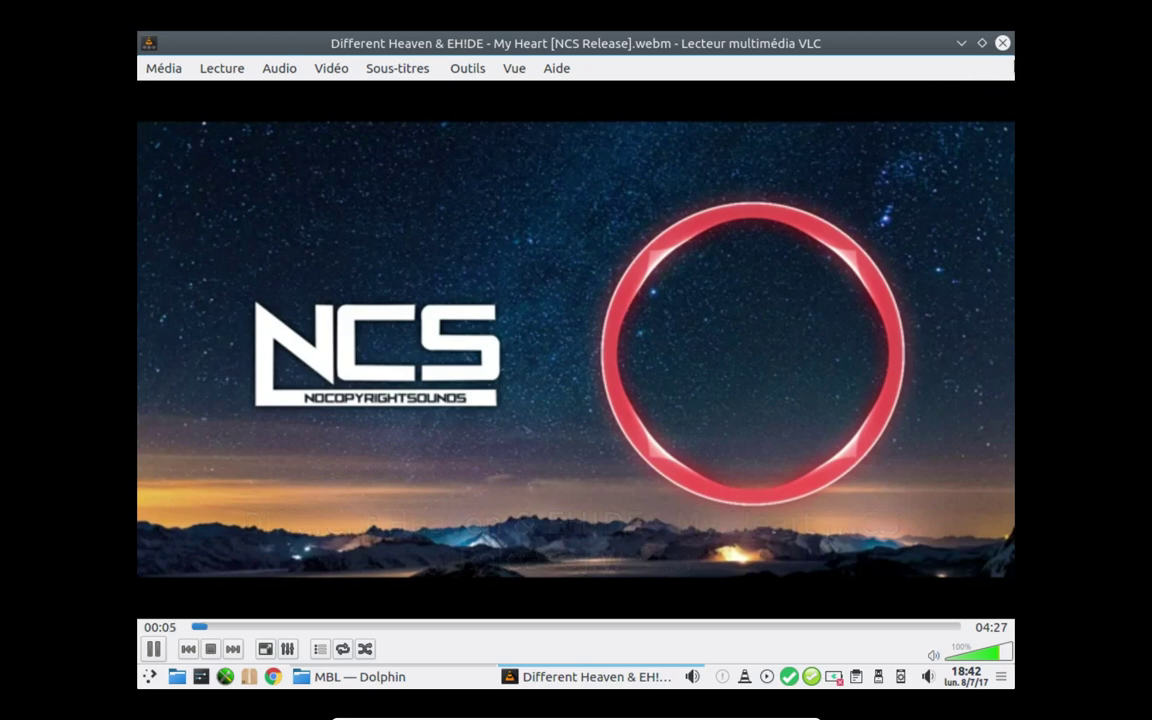
click(1002, 43)
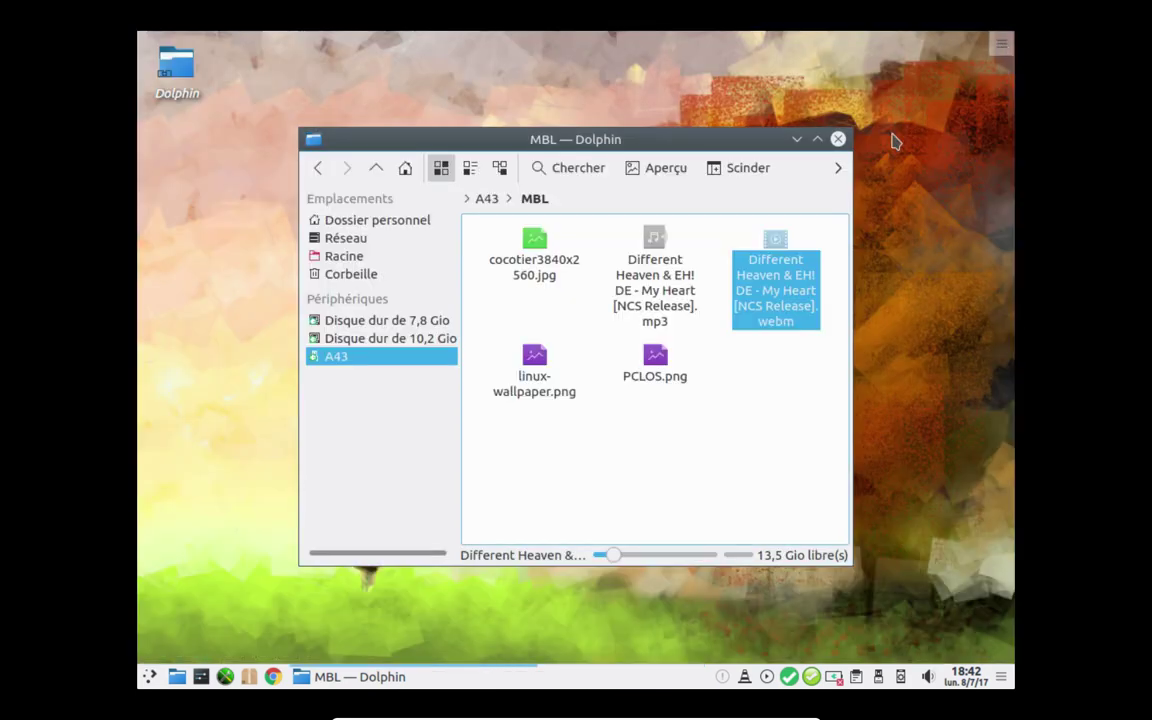
Step: Safely remove the A43 storage volume from the file manager's device list and close the file manager
right_click(329, 359)
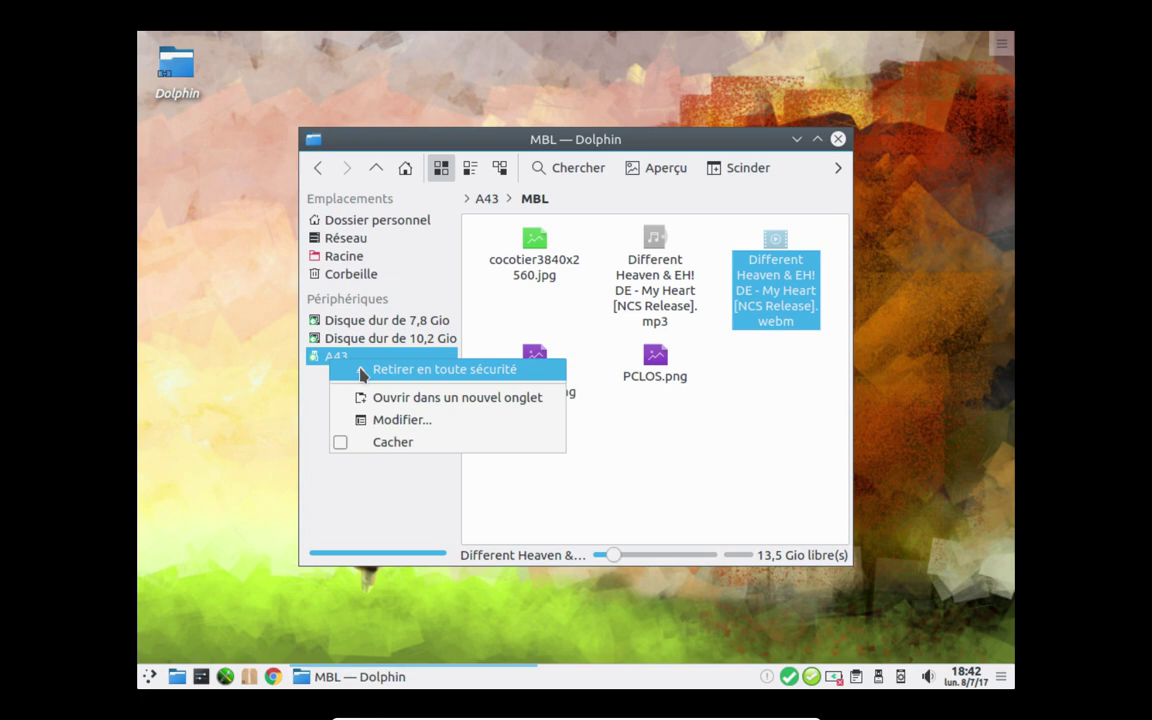
click(362, 372)
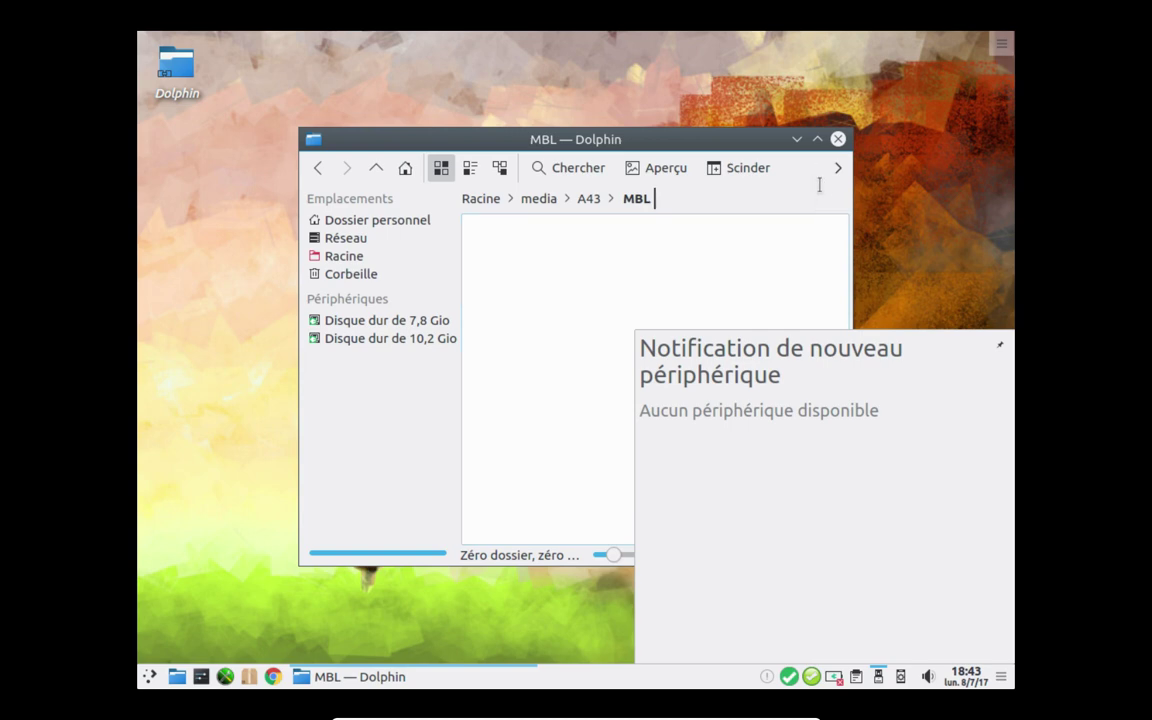
click(838, 139)
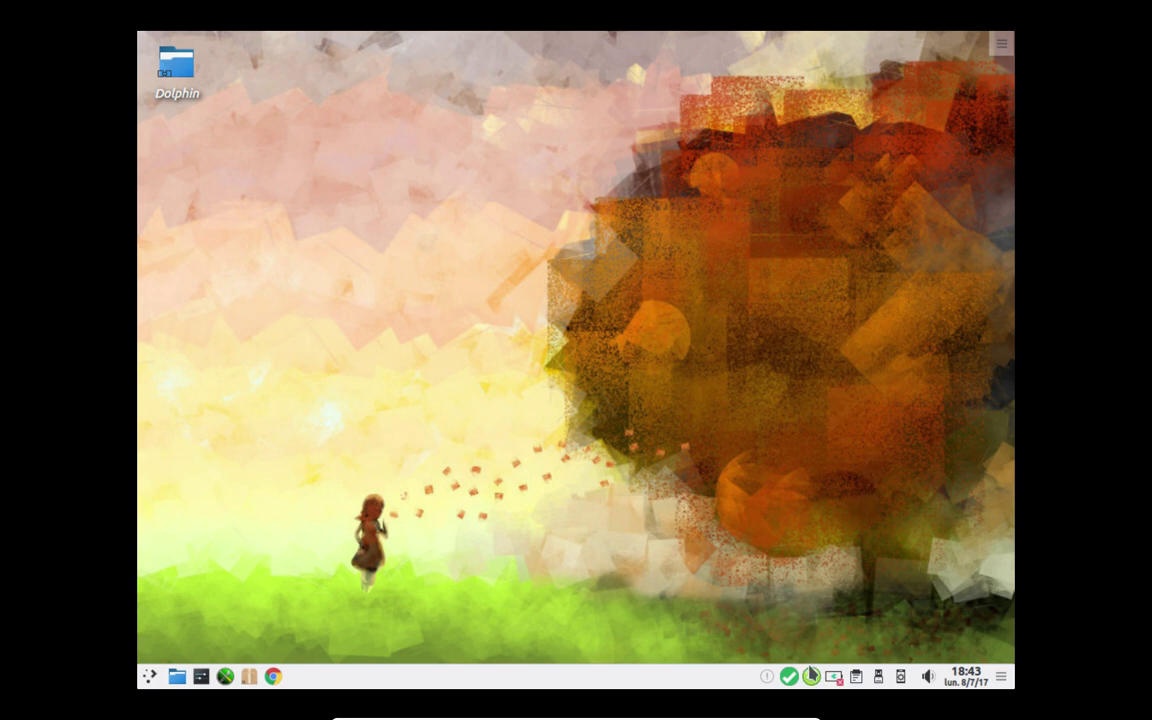
Step: View the PCLinuxOS twitter messages from the update notifier in the system tray and close their window
right_click(812, 677)
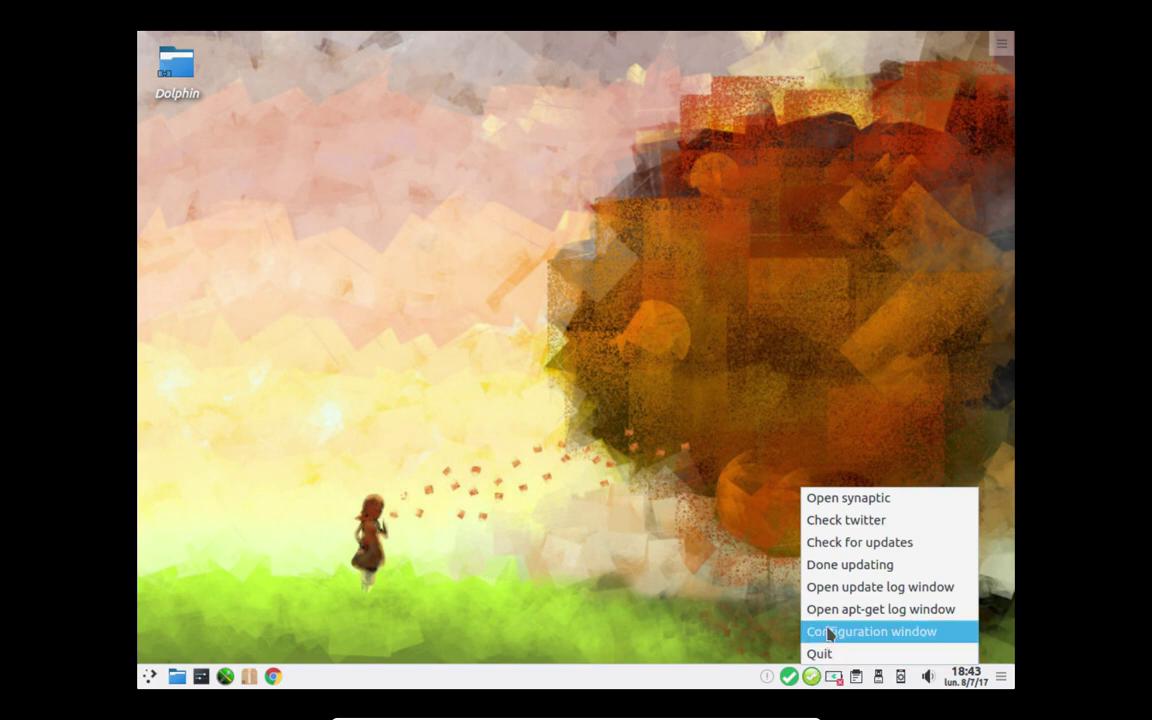
click(835, 521)
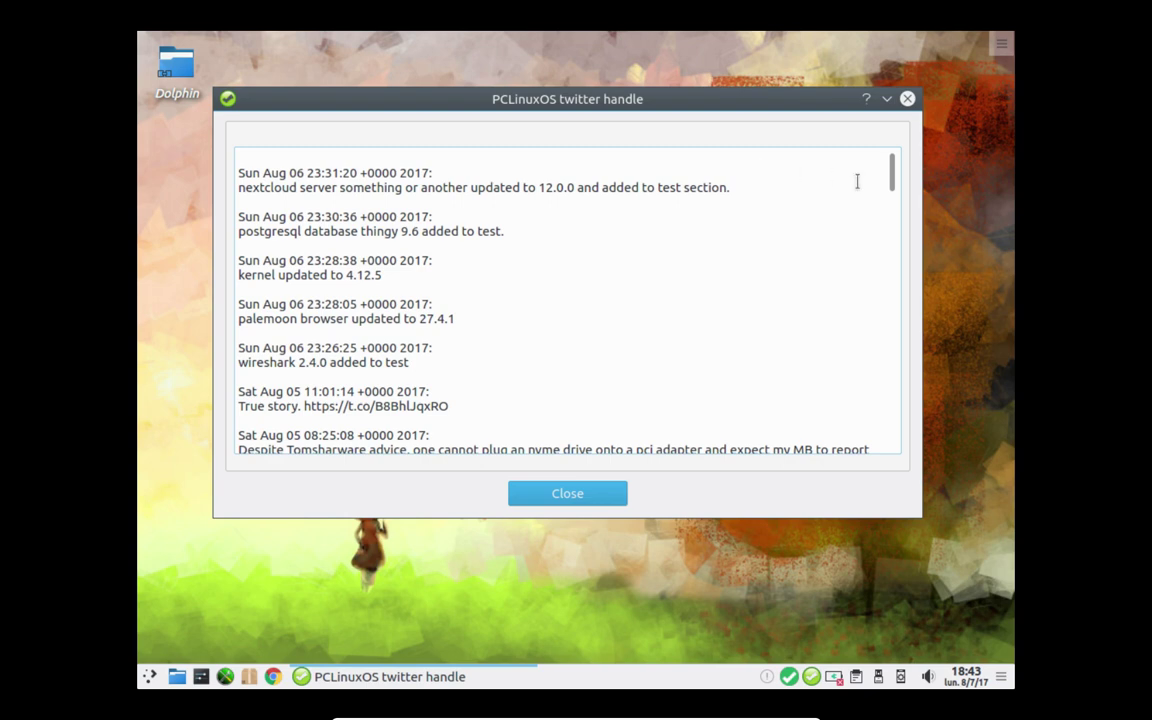
click(604, 500)
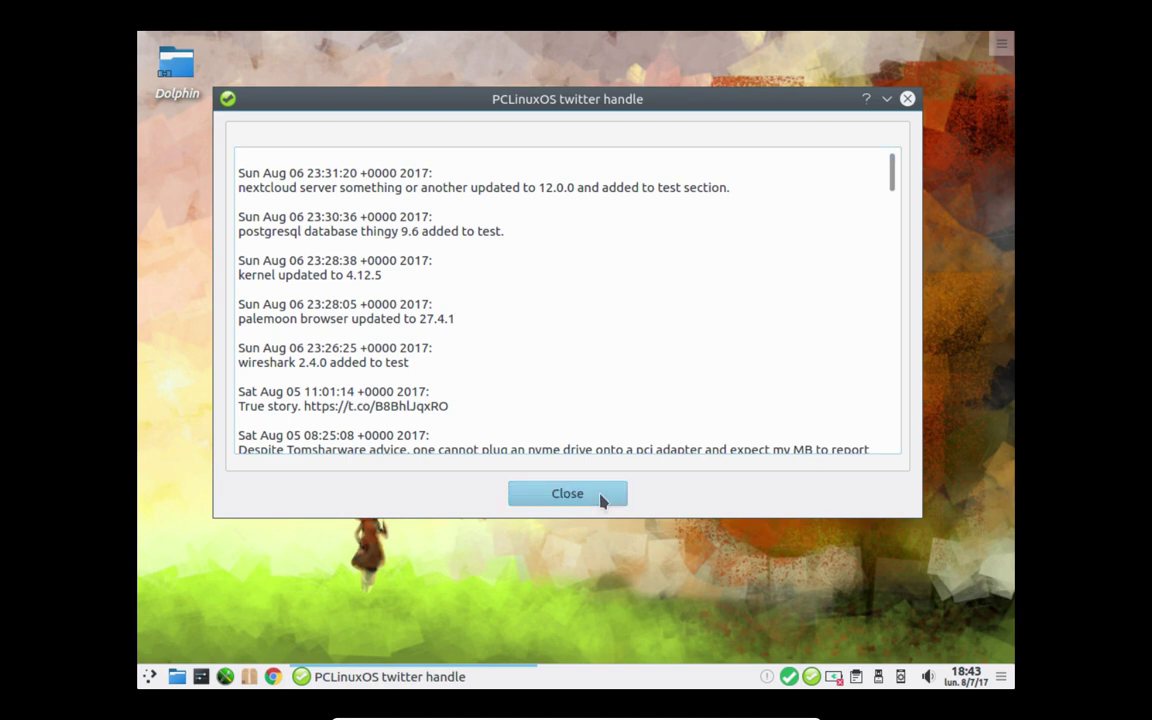